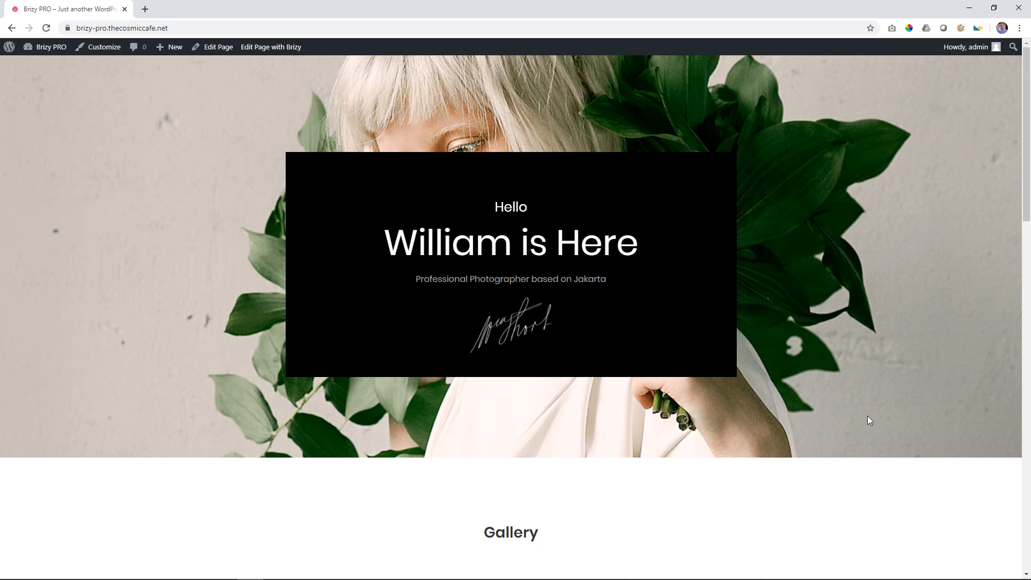
Step: Look over the live home page and view the installed themes in the WordPress dashboard
scroll(600, 336, down, 20)
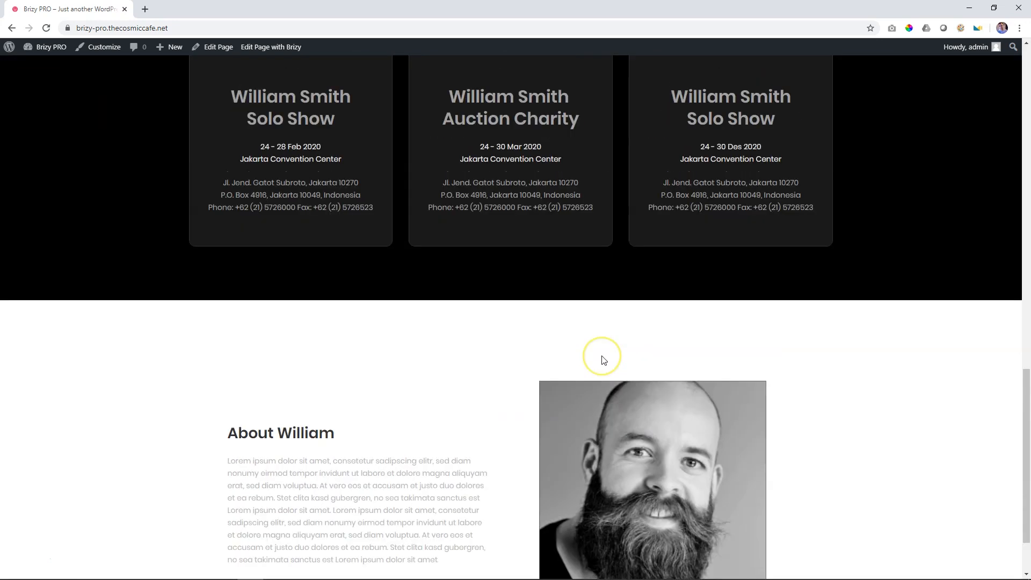
scroll(601, 359, up, 20)
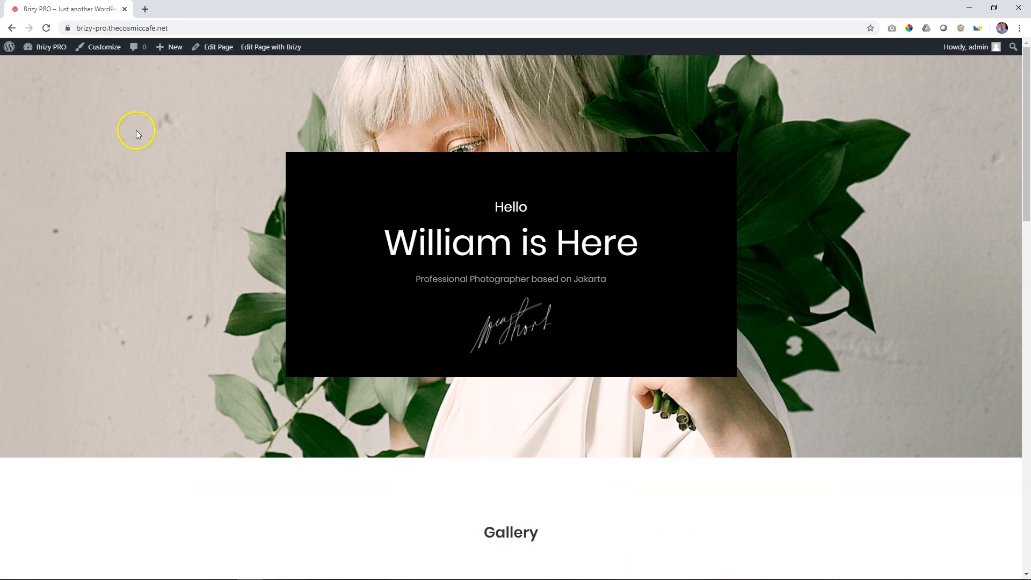
click(42, 52)
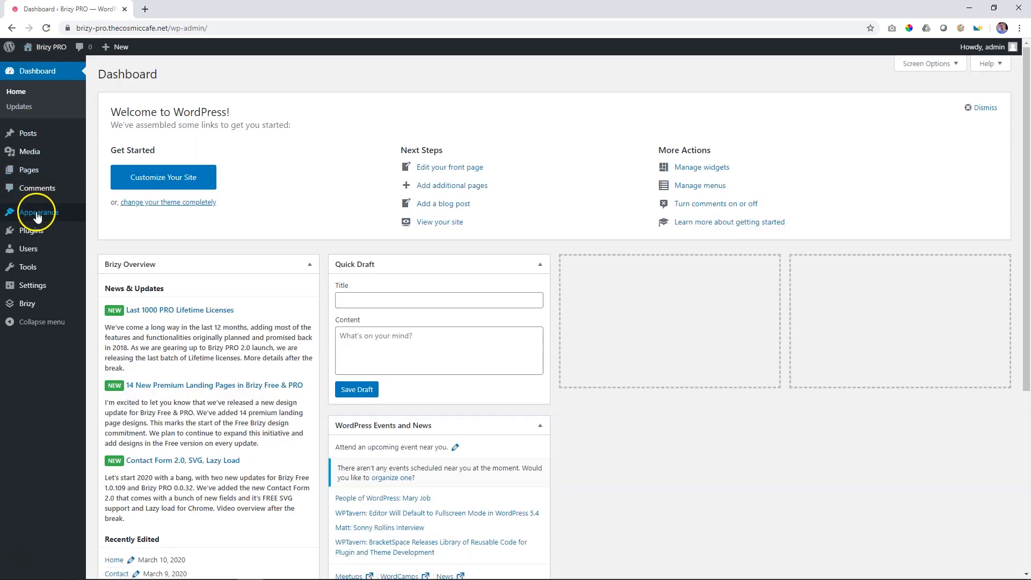
click(42, 217)
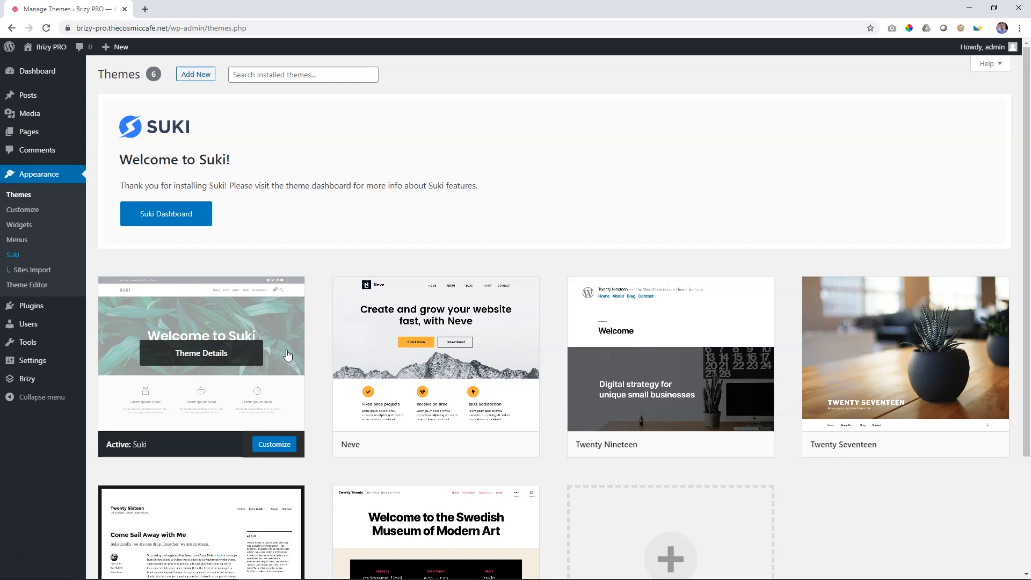
Step: View the Gallery page's quick edit settings from the list of pages and close them without changes
click(43, 135)
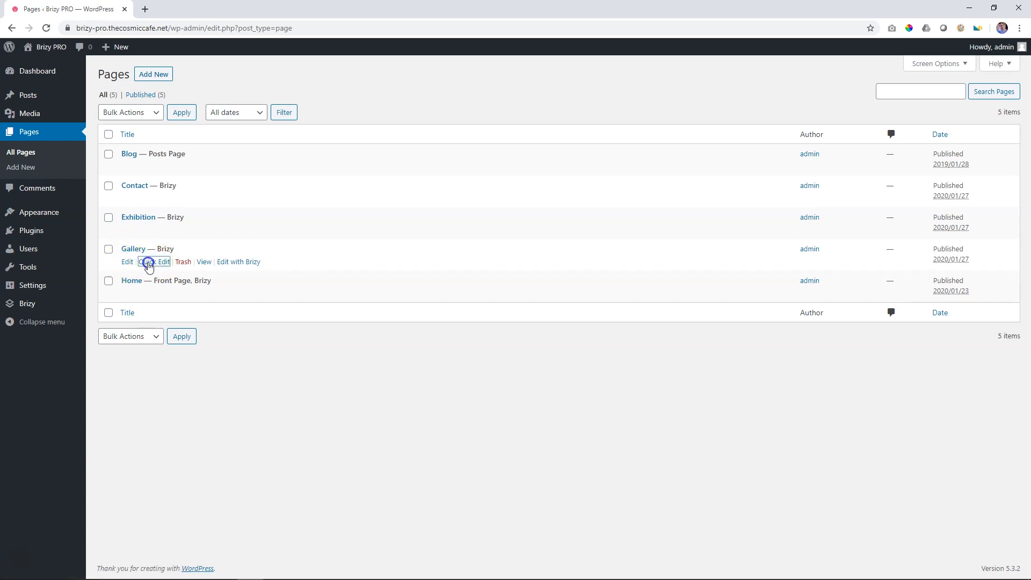
click(148, 262)
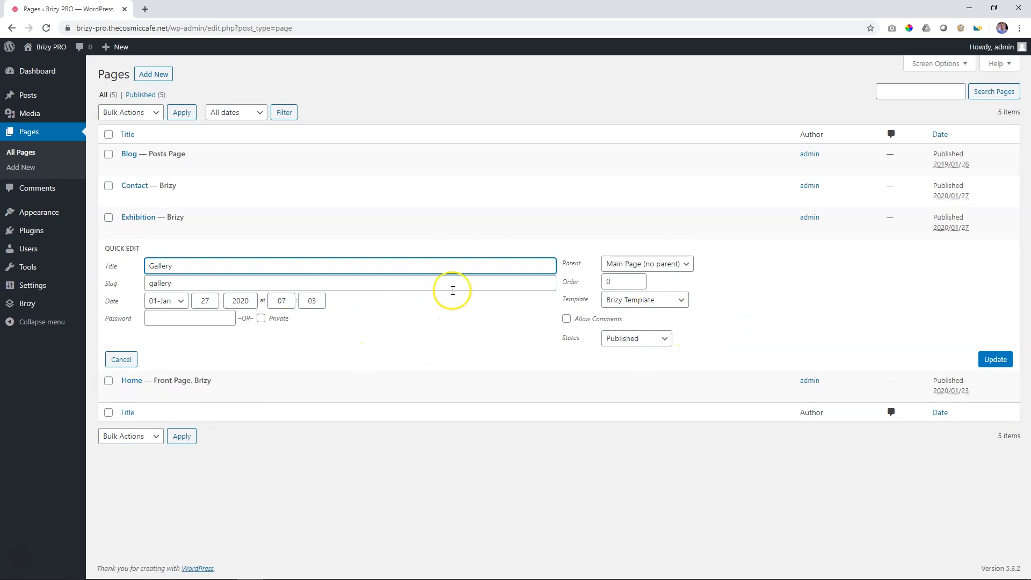
click(122, 360)
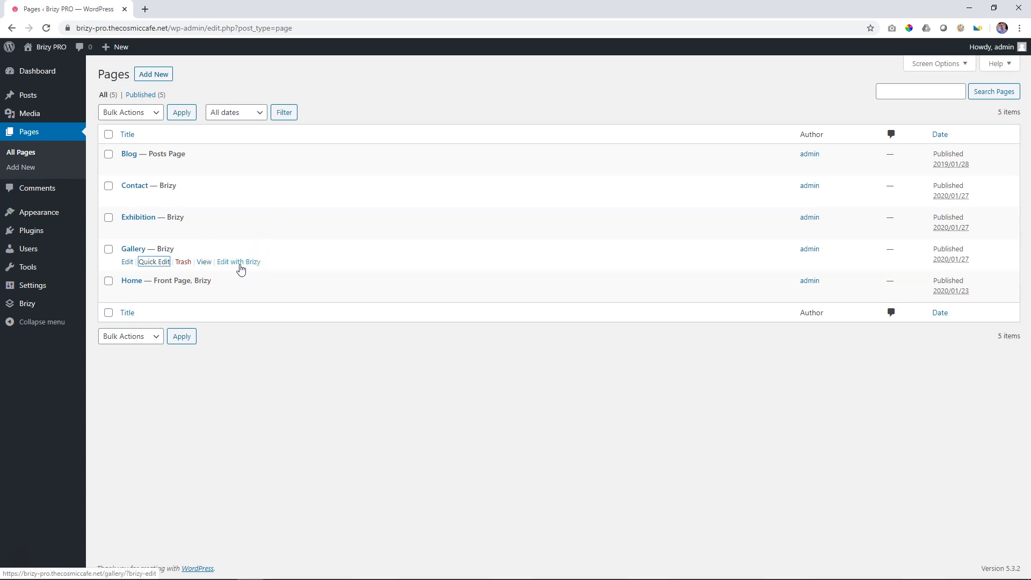
Step: Open the Home page, continue into the Brizy builder, and return to its WordPress edit screen
click(132, 282)
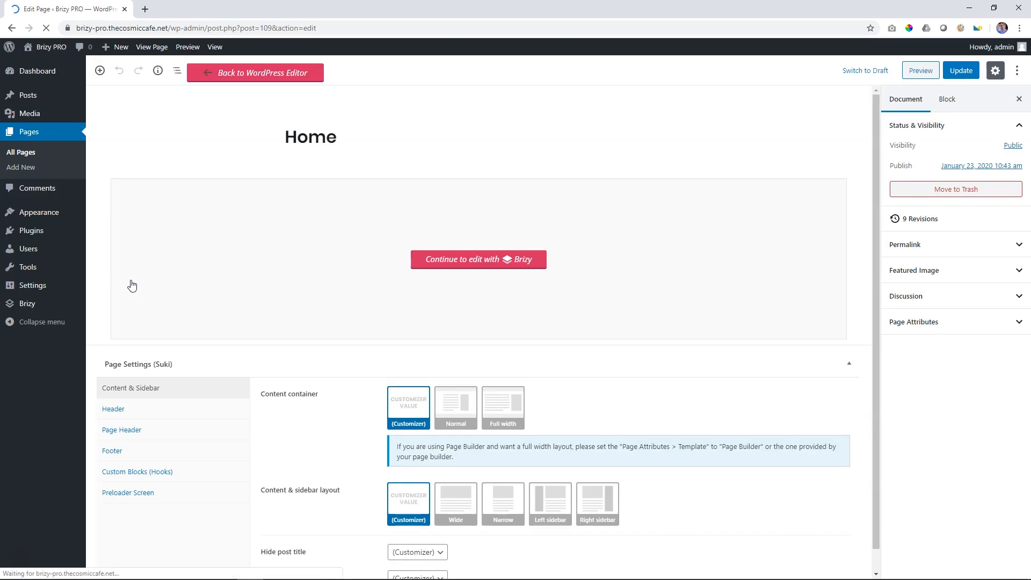
click(503, 267)
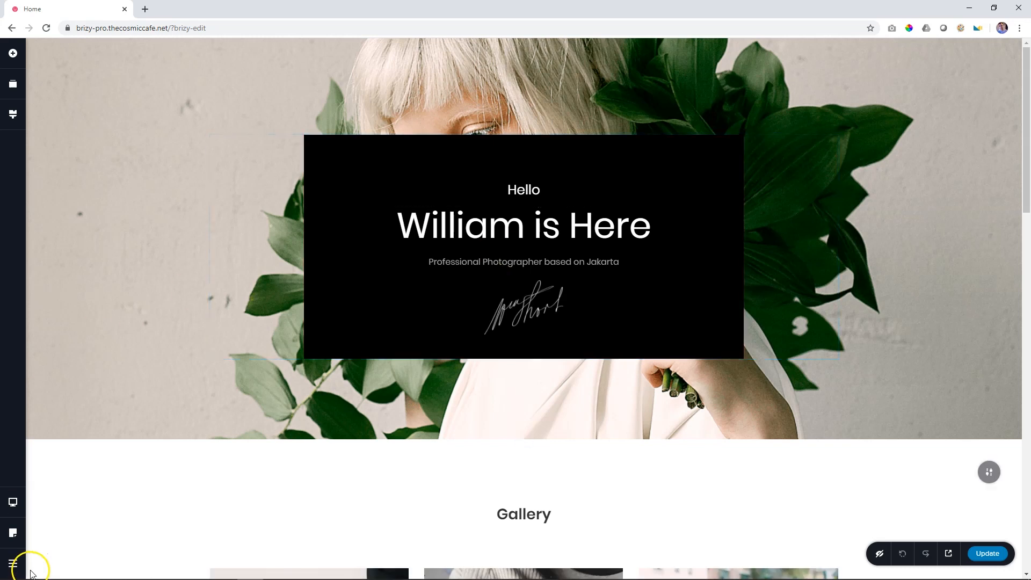
click(10, 570)
click(82, 559)
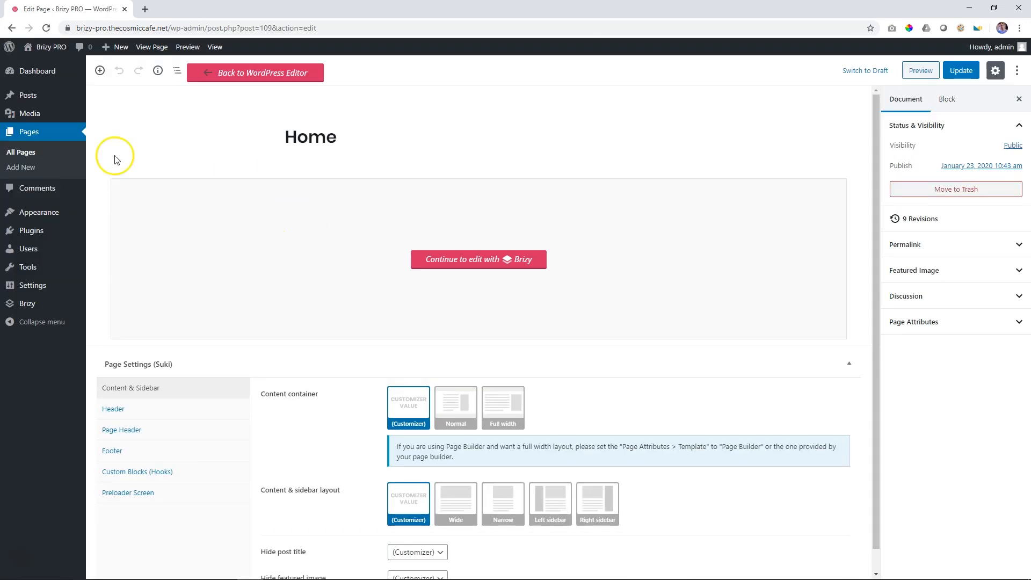
Step: Check the editing options in the list of all pages and open the Blog page's edit screen
click(23, 152)
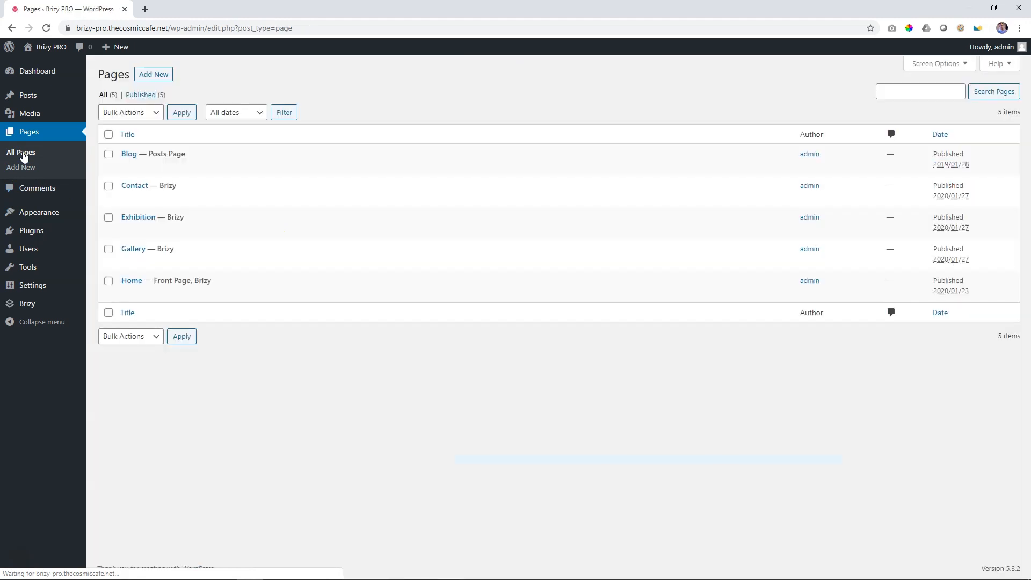
mouse_move(131, 283)
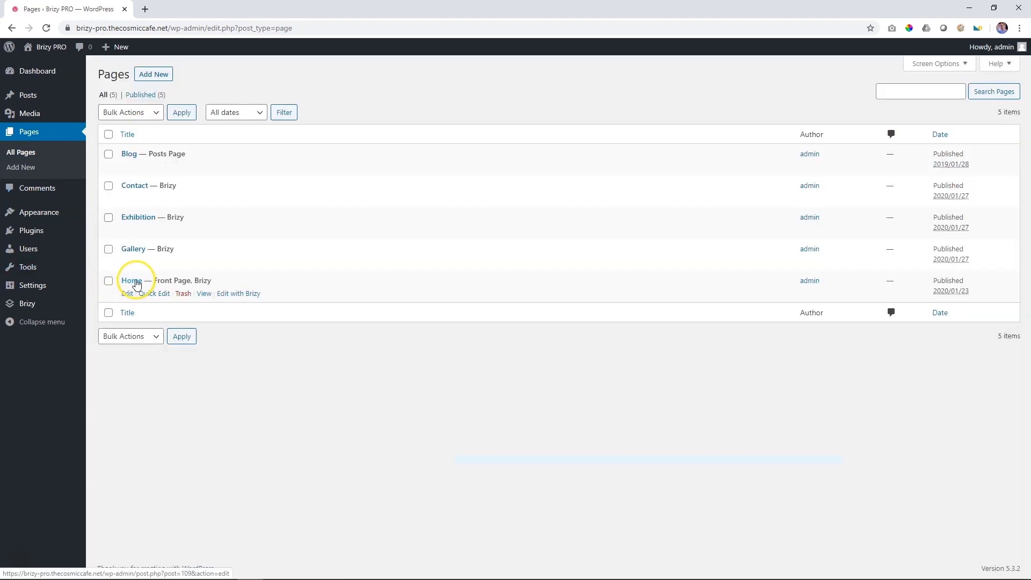
mouse_move(276, 279)
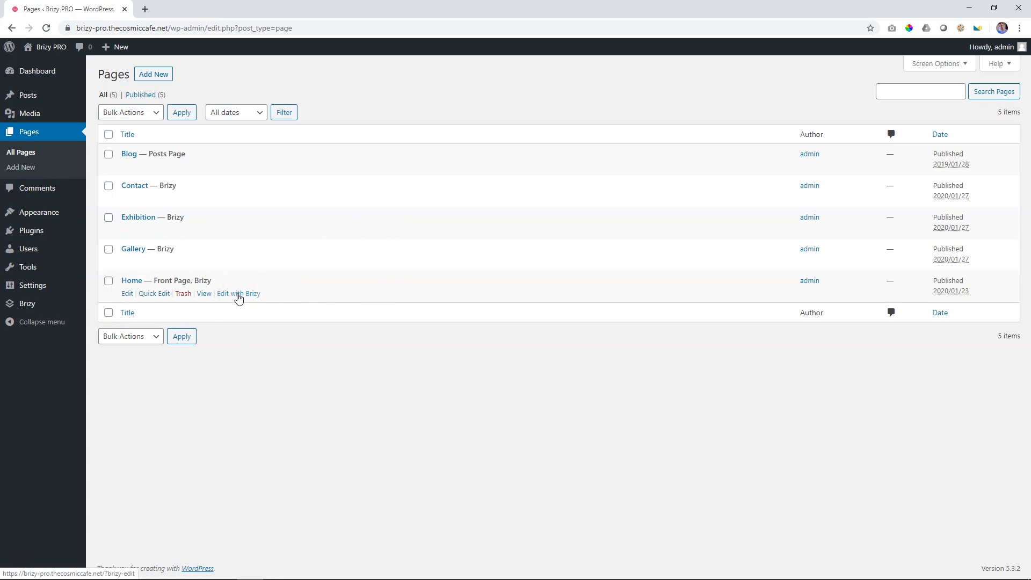
mouse_move(129, 162)
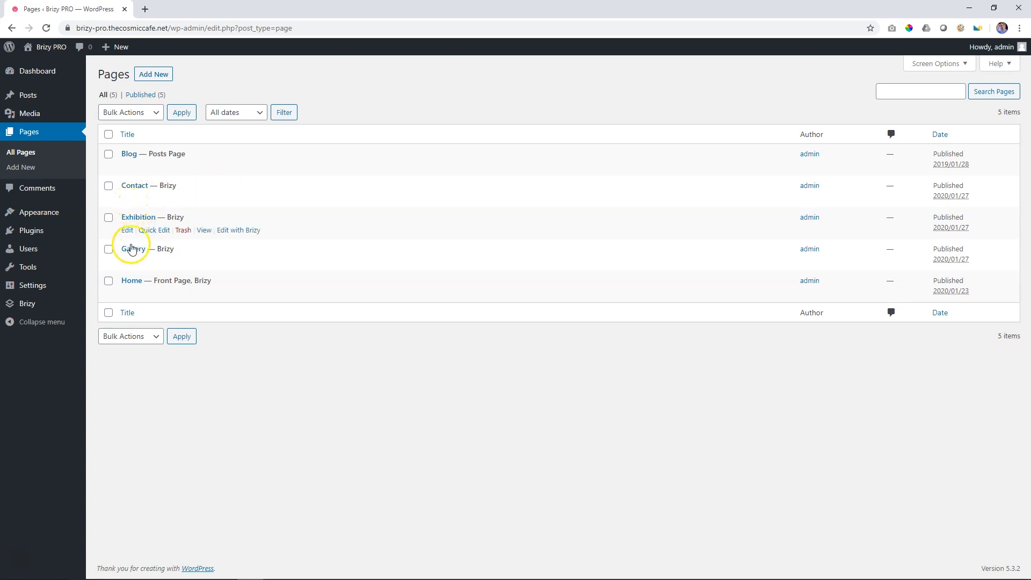
click(128, 164)
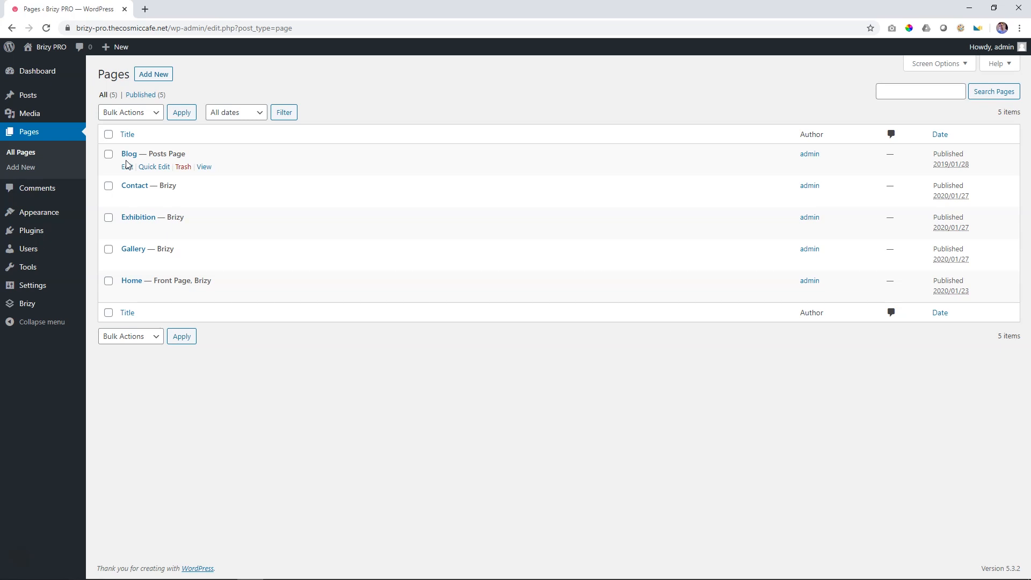
click(129, 158)
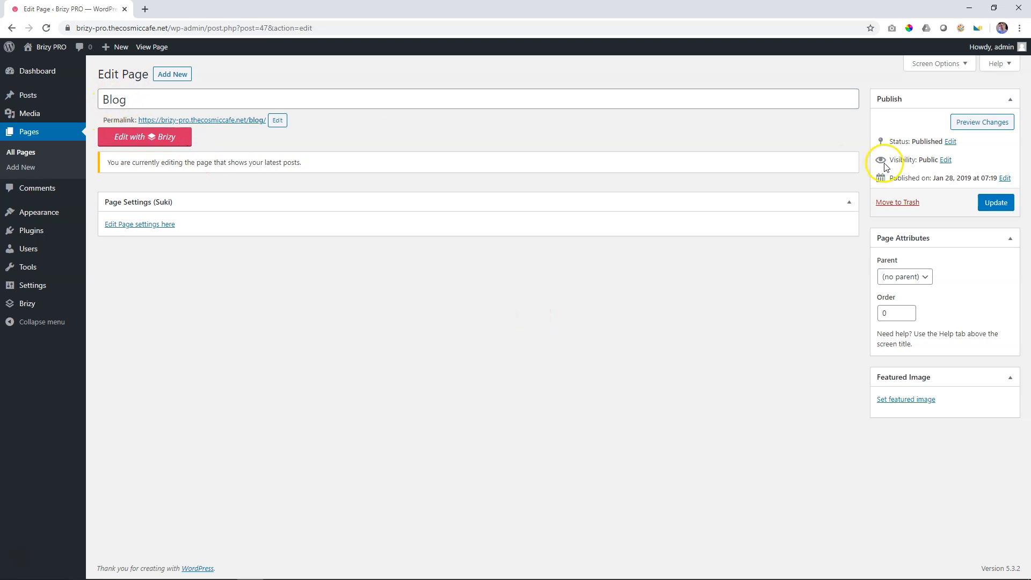
Step: Check the homepage and posts page assignments in the Reading settings, keeping Blog as the posts page
mouse_move(35, 286)
click(107, 318)
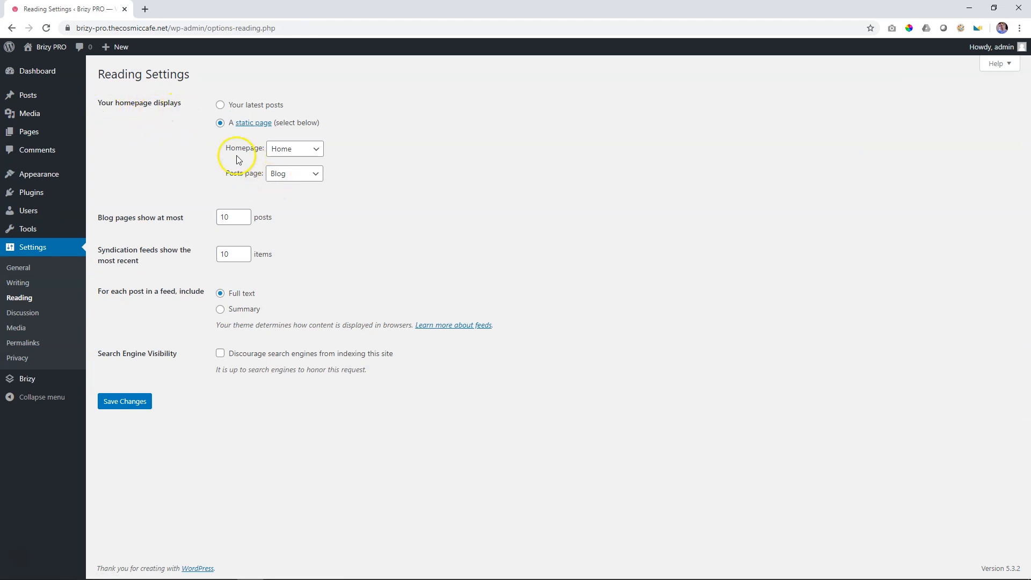
click(295, 173)
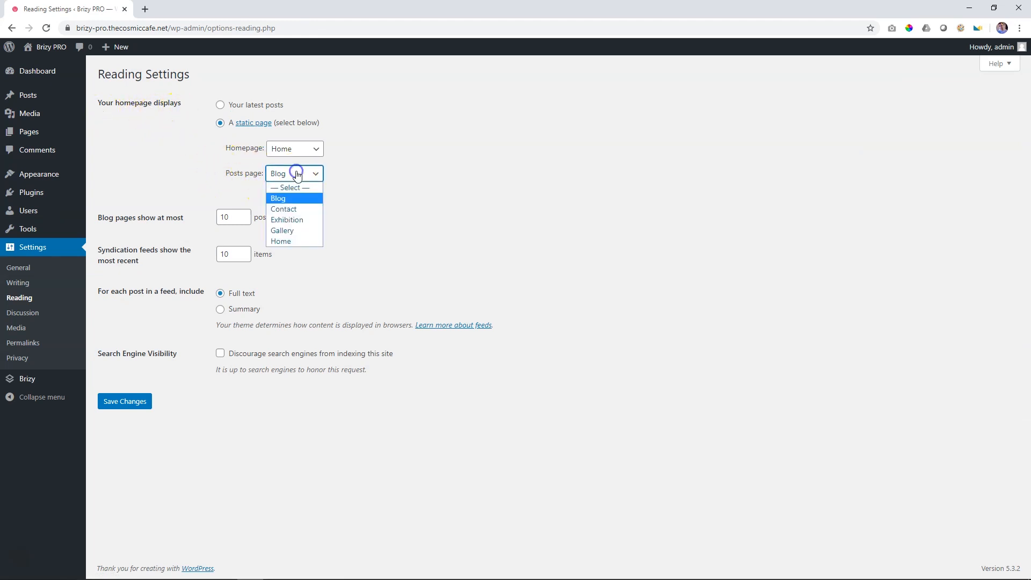
click(277, 200)
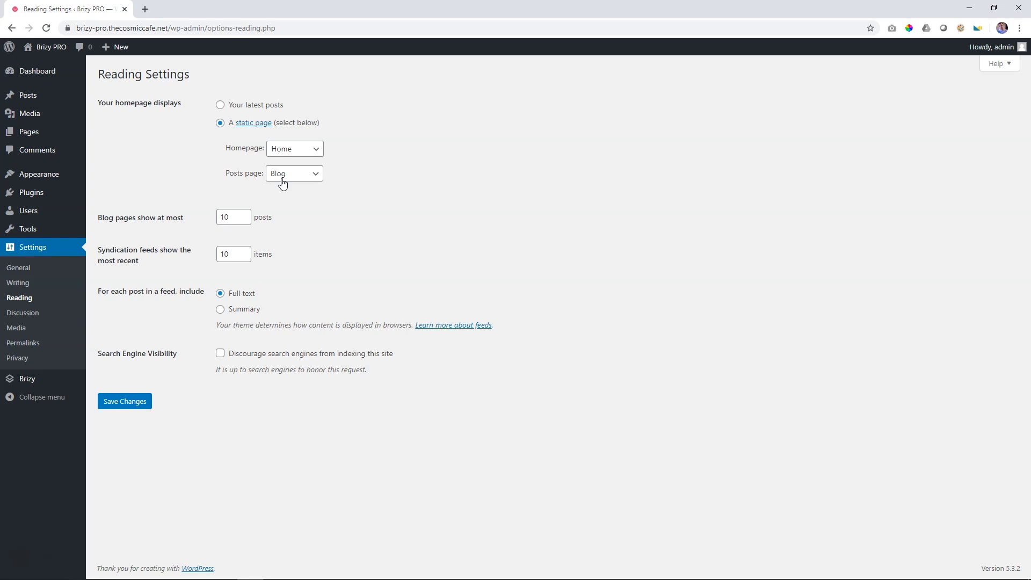
Step: Open the Home page in the Brizy builder from the list of pages
click(34, 137)
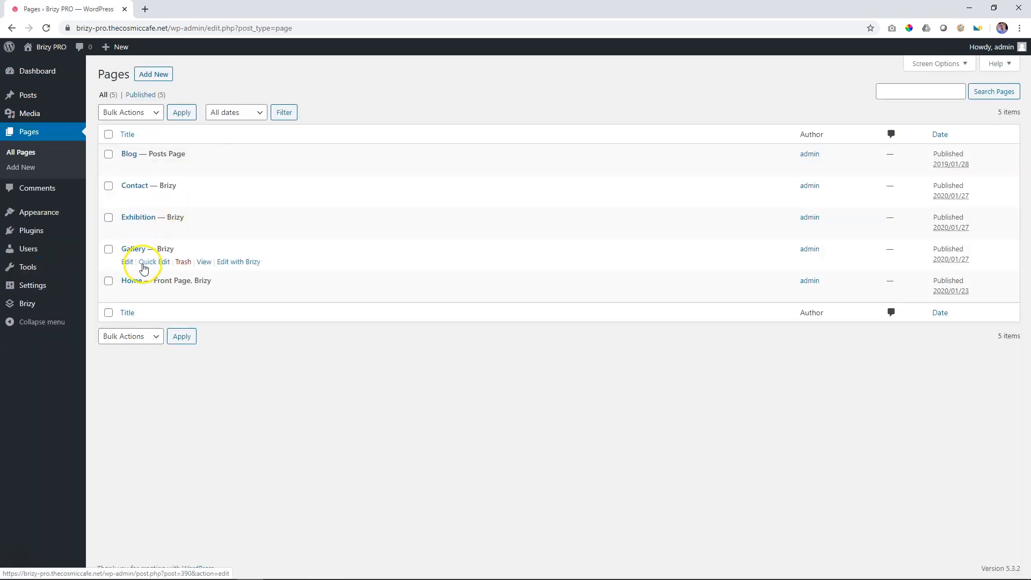
click(248, 293)
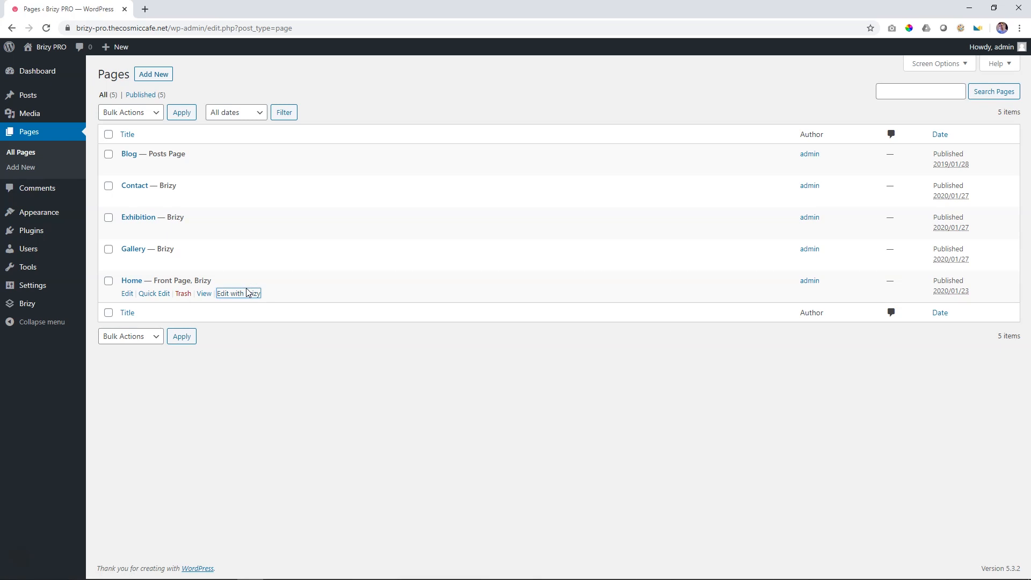
click(249, 294)
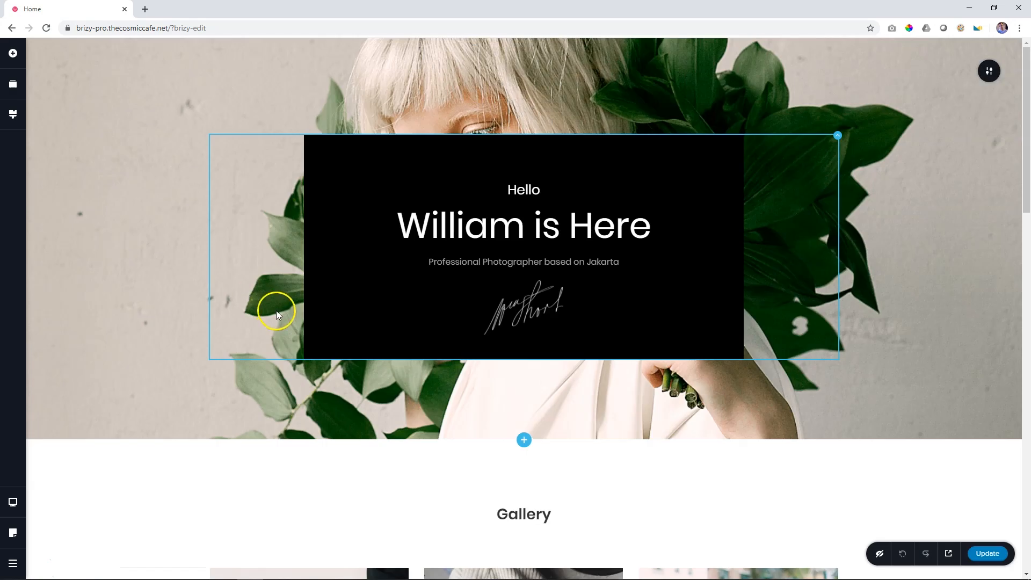
Step: Add a blank block at the end of the Home page, after the About William section
scroll(323, 317, down, 15)
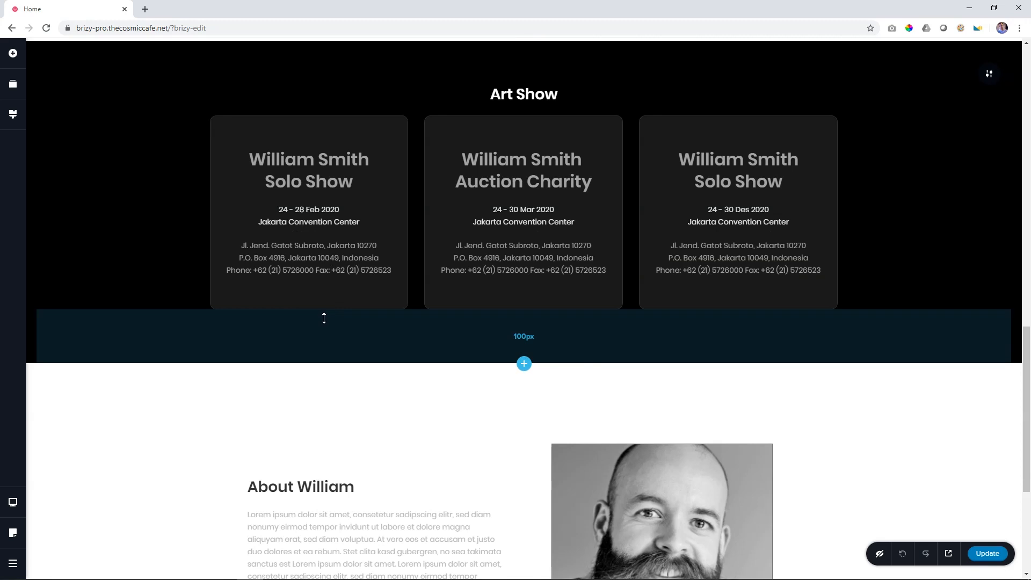
scroll(324, 318, up, 15)
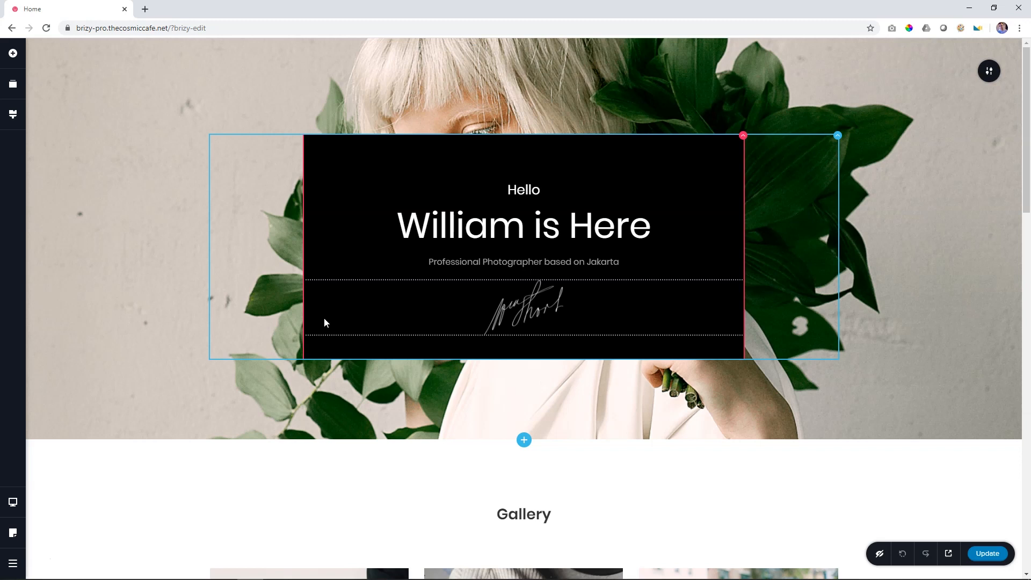
drag(628, 484, 628, 483)
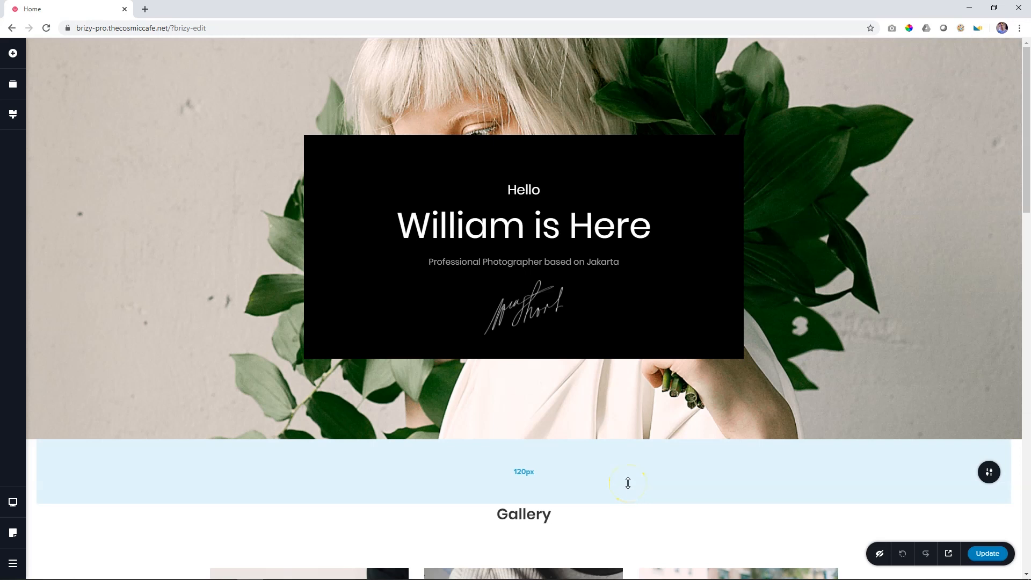
mouse_move(526, 441)
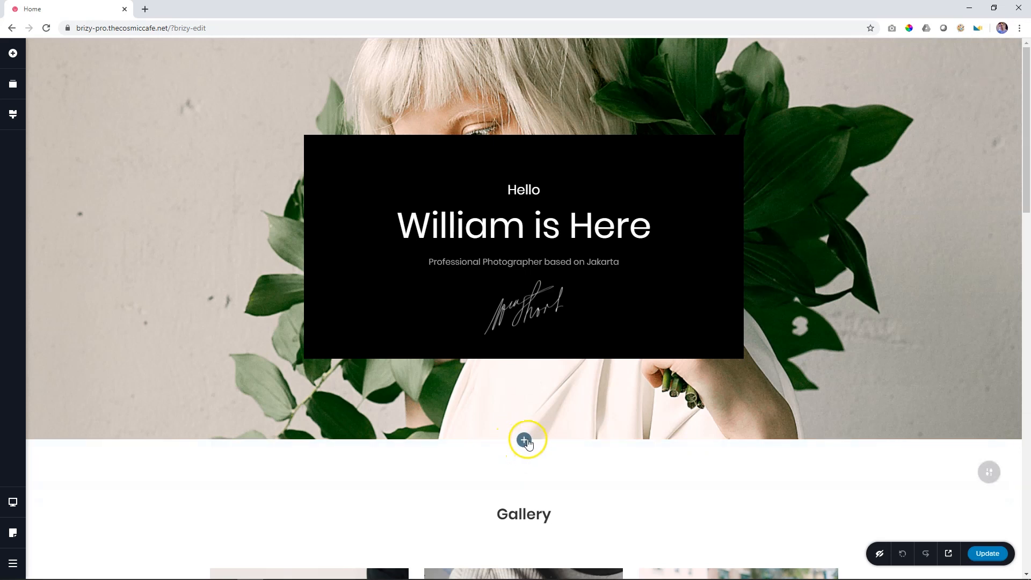
scroll(529, 443, down, 15)
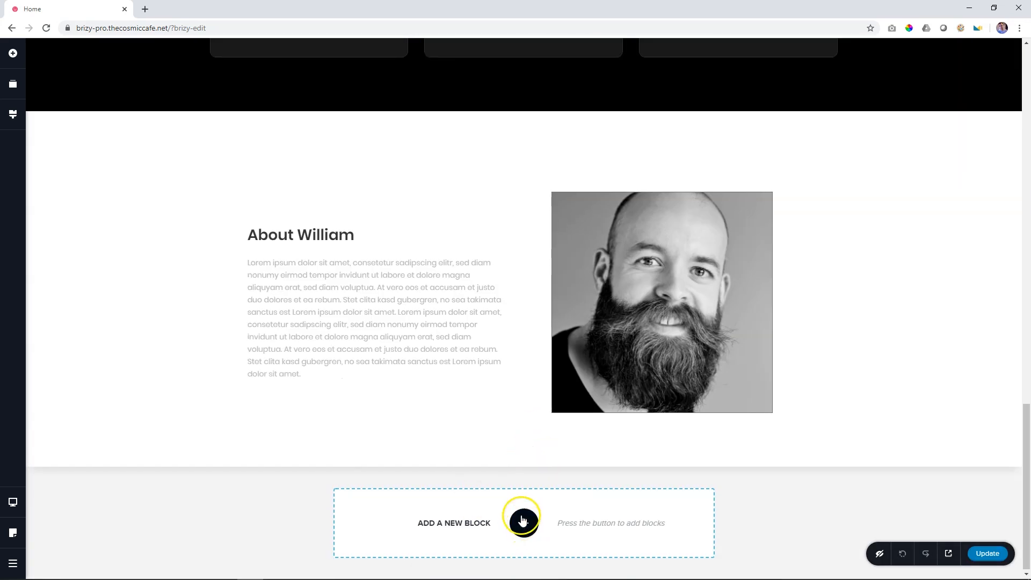
scroll(463, 426, up, 10)
scroll(465, 431, up, 5)
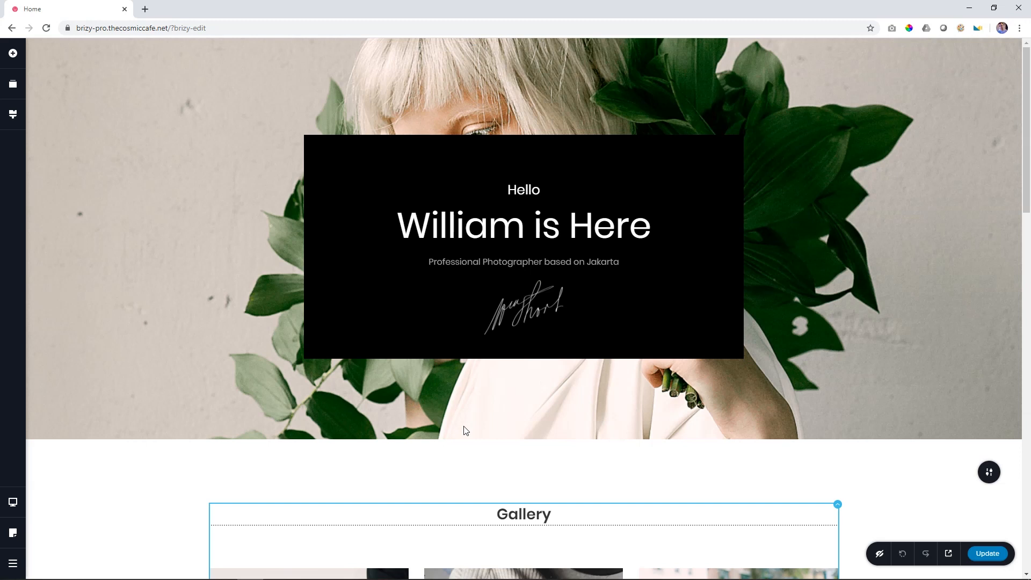
click(464, 427)
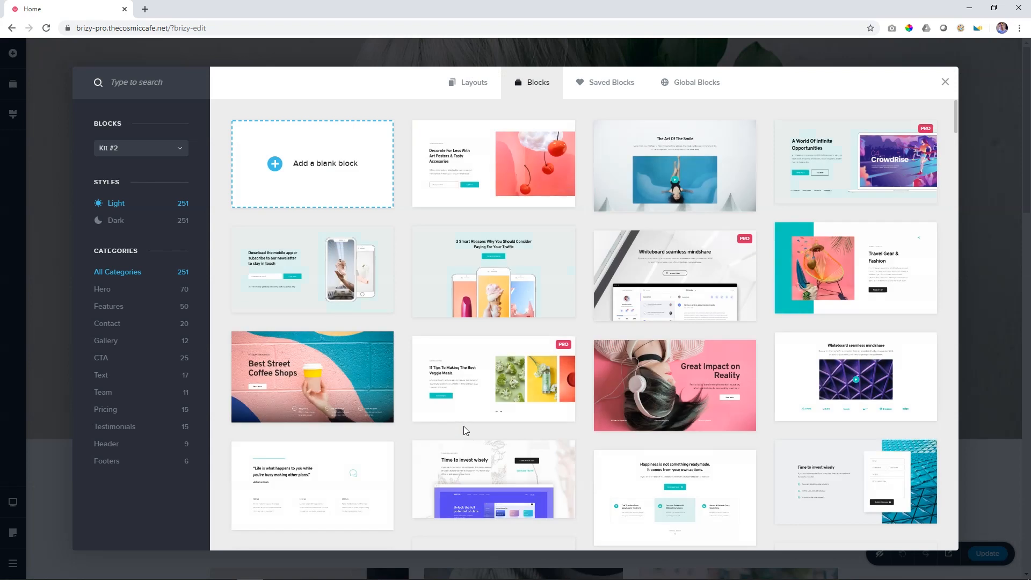
click(366, 172)
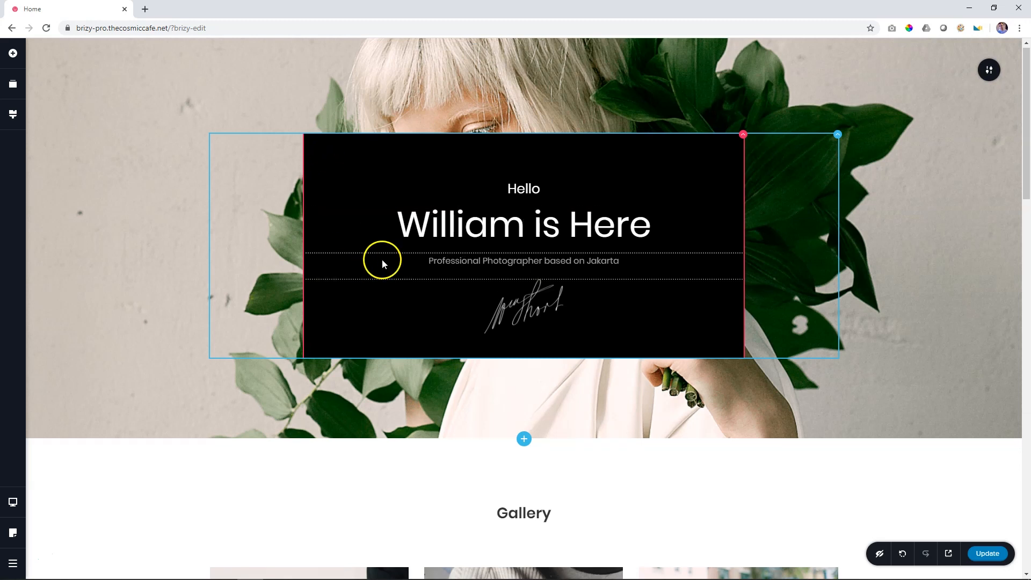
Step: Reorder the page's blocks so the blank block comes first, above the William is Here hero
scroll(382, 257, down, 20)
scroll(383, 253, down, 5)
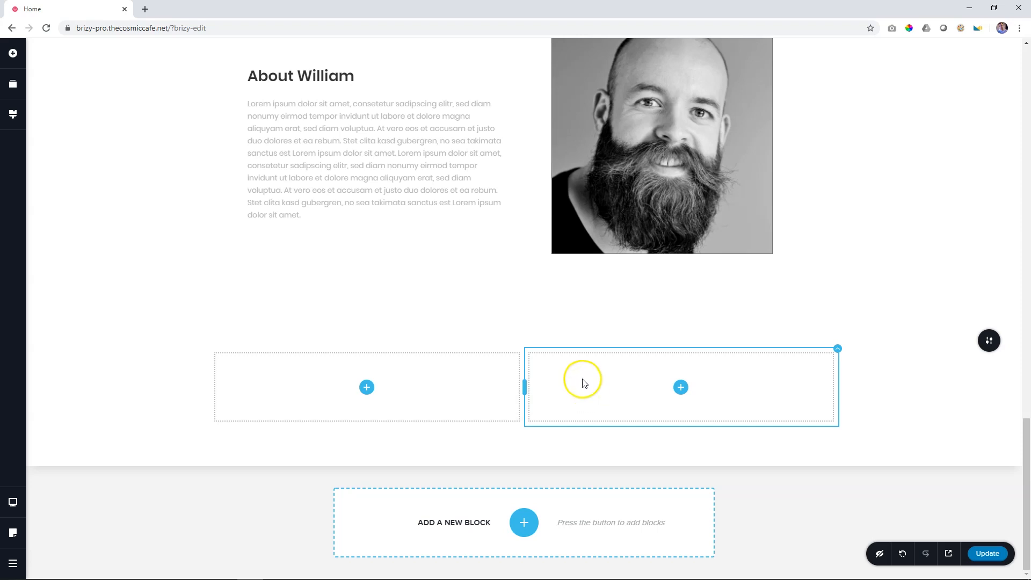
click(13, 86)
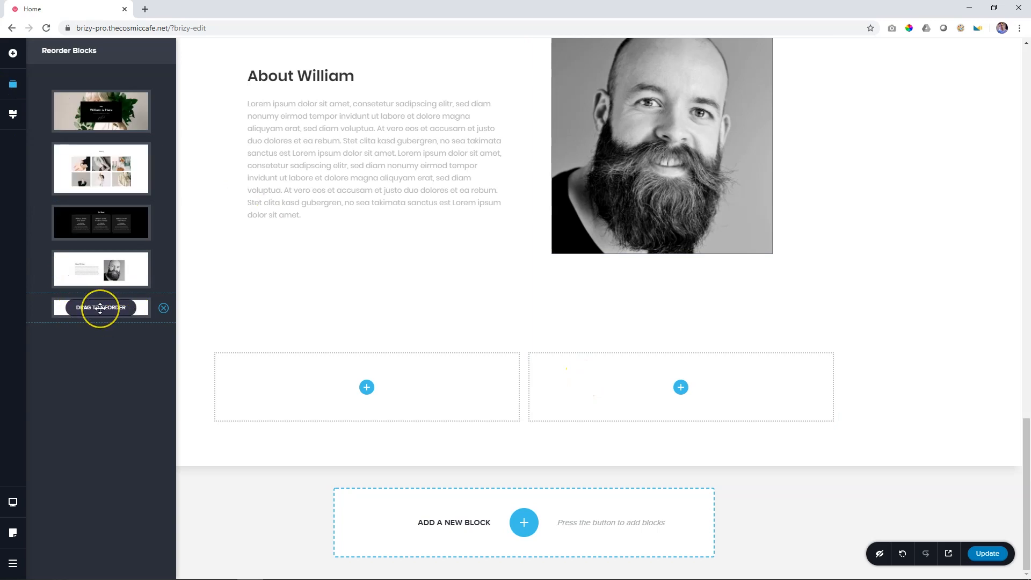
drag(101, 308, 103, 100)
click(933, 155)
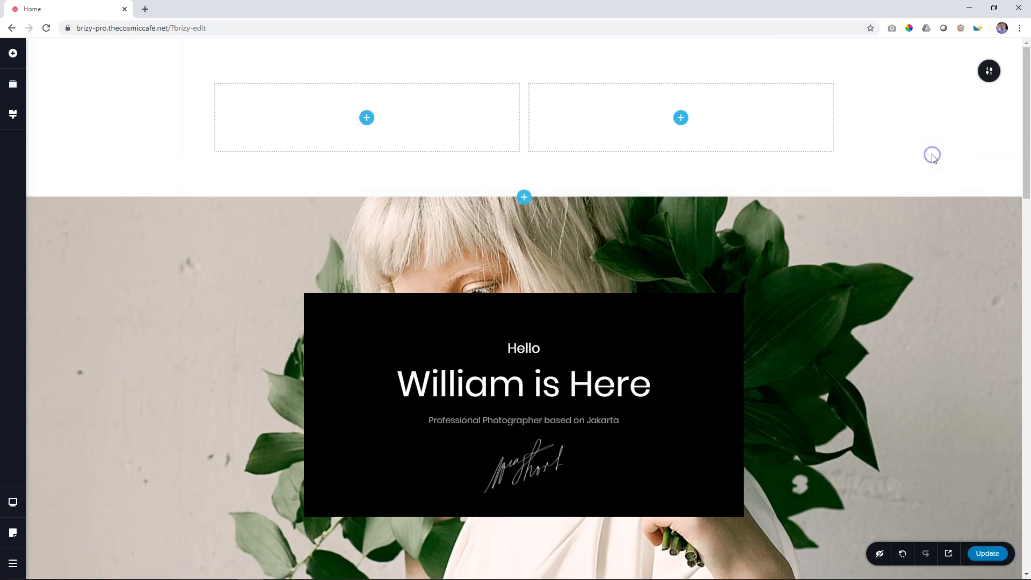
Step: Give the blank top block a solid black overlay and reduce its bottom and top padding
mouse_move(989, 72)
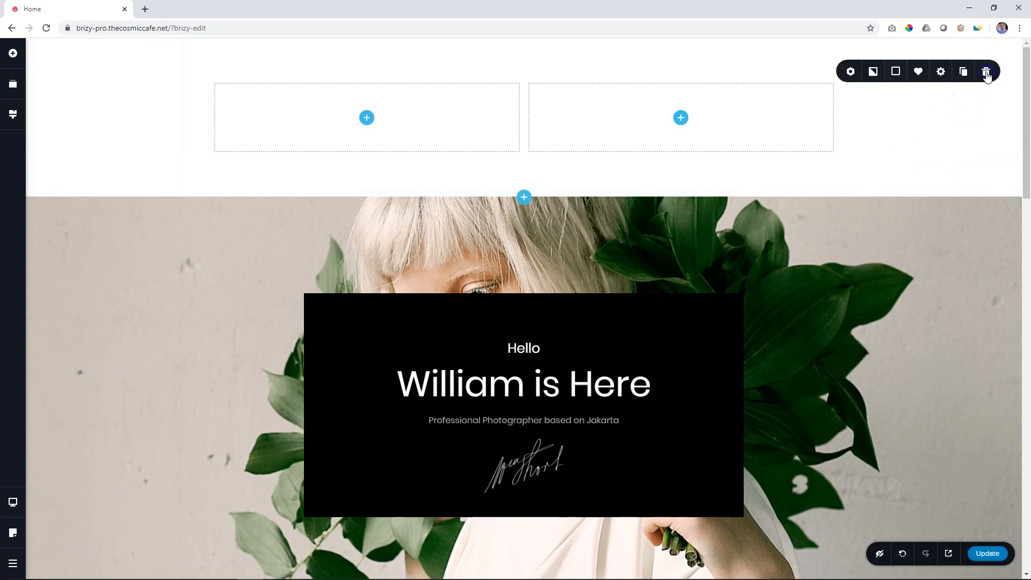
click(896, 72)
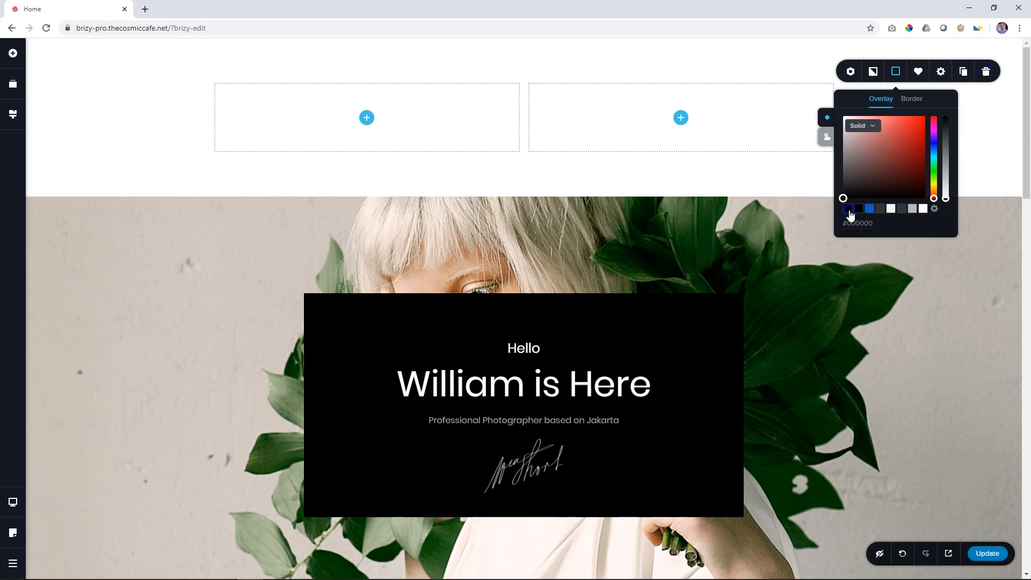
click(849, 209)
drag(707, 175, 695, 131)
drag(682, 57, 683, 25)
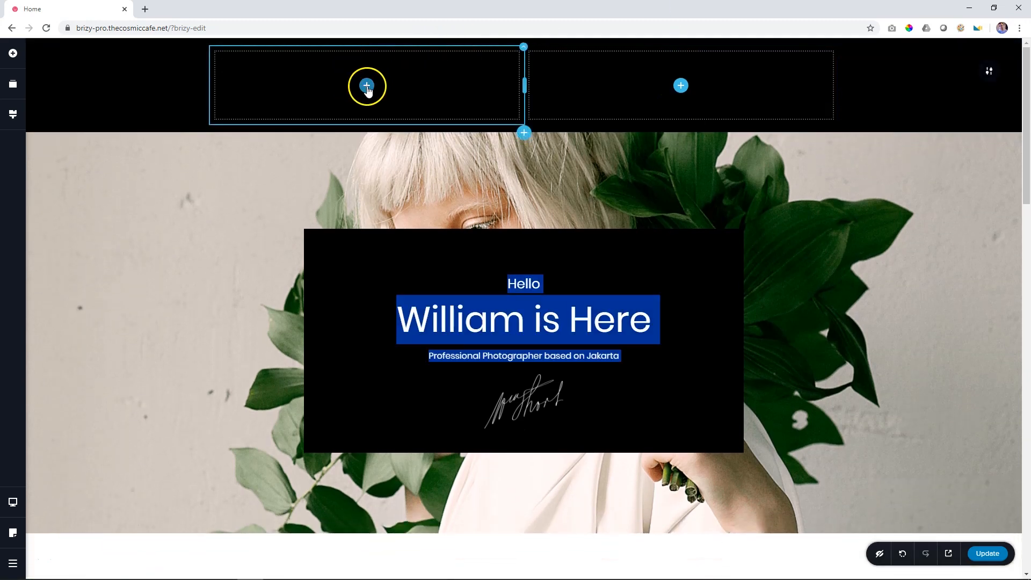
Step: Narrow the top block's first column to about a quarter of the row and place an Image element in it
drag(525, 85, 382, 87)
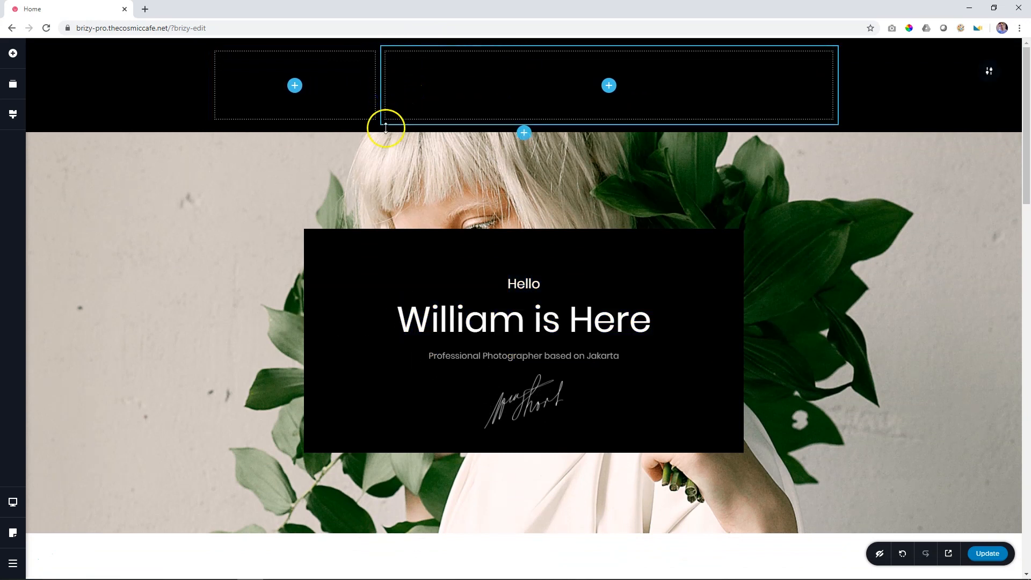
click(13, 54)
drag(64, 180, 299, 92)
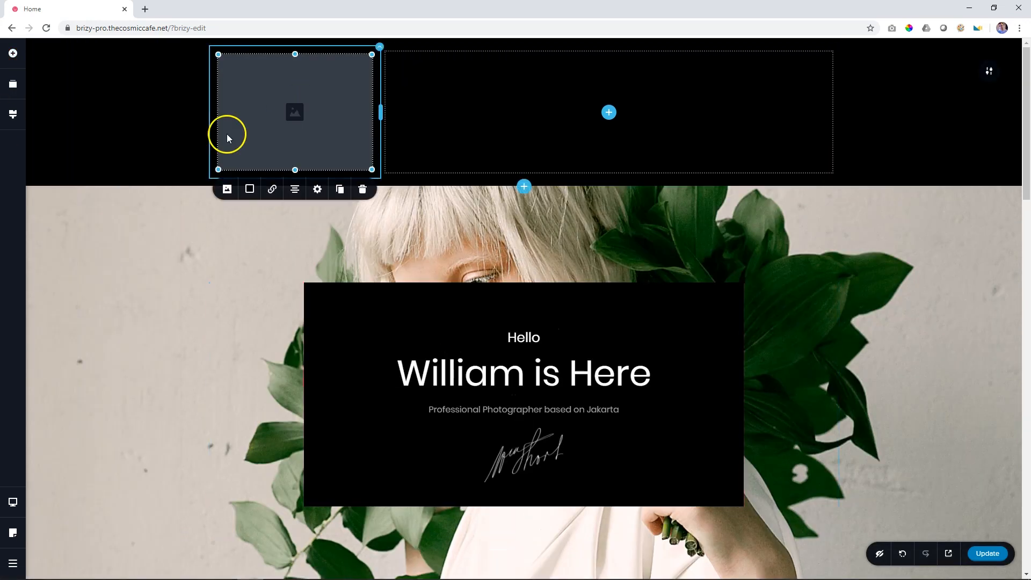
Step: Fill the empty image element with william-photography-logo.png from the media library
click(227, 189)
click(249, 240)
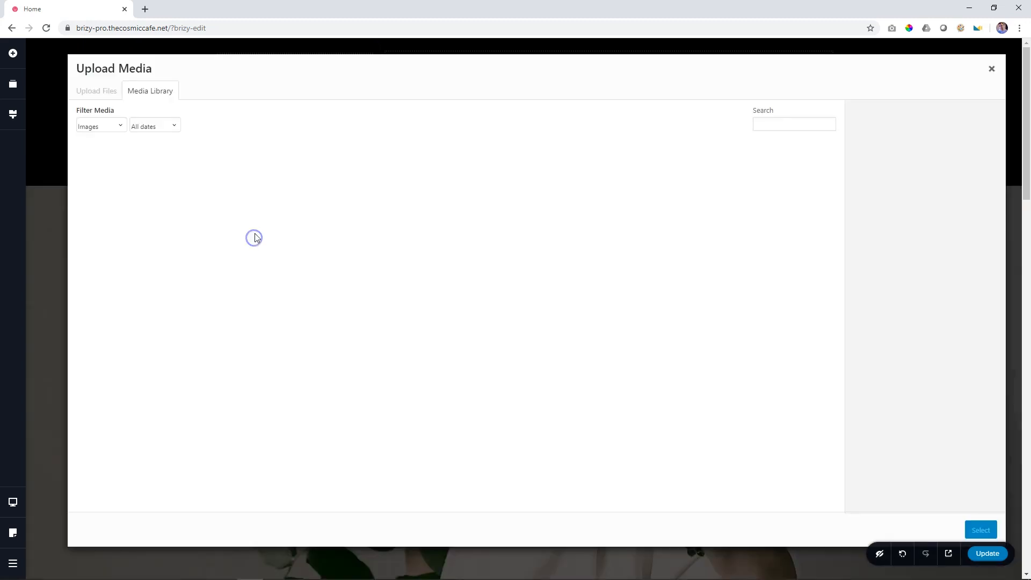
click(186, 178)
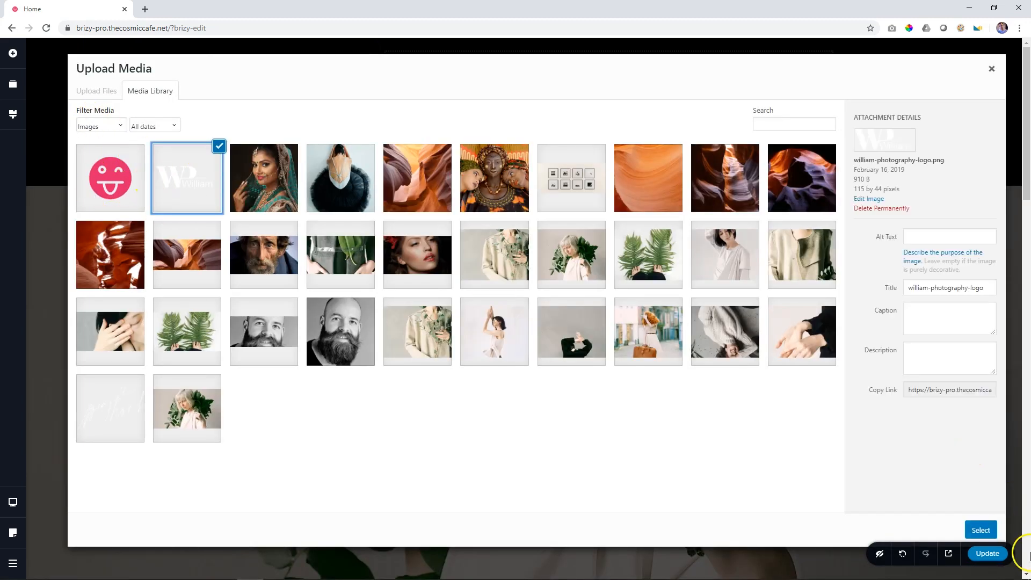
click(981, 529)
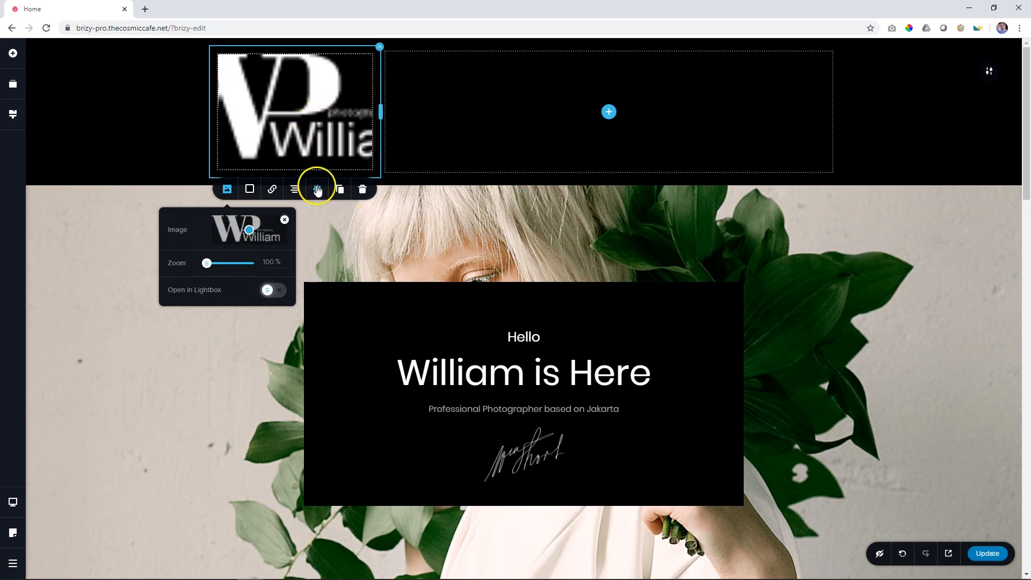
Step: Set the logo image's height to 100 %
click(326, 193)
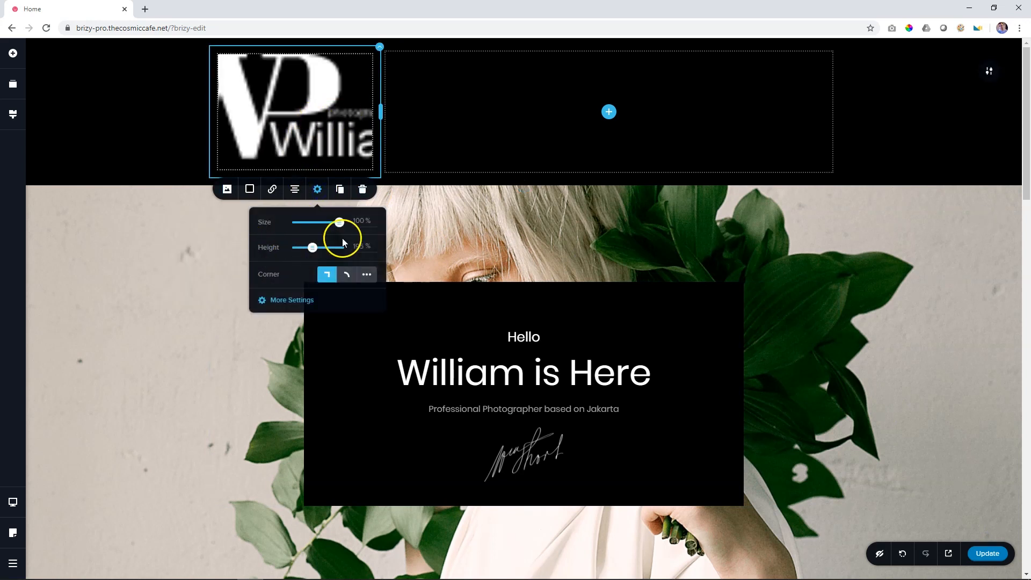
double_click(360, 247)
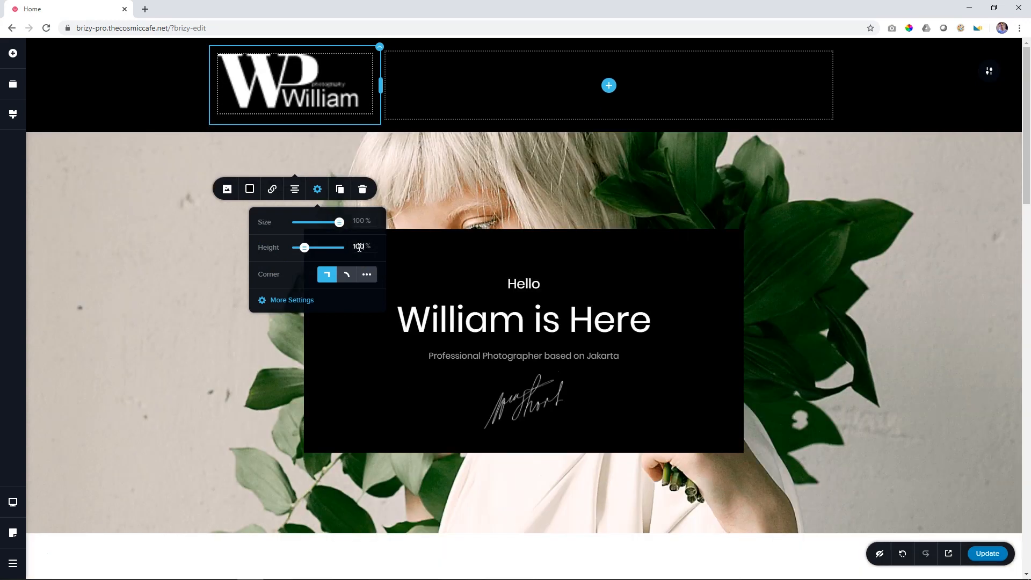
click(310, 169)
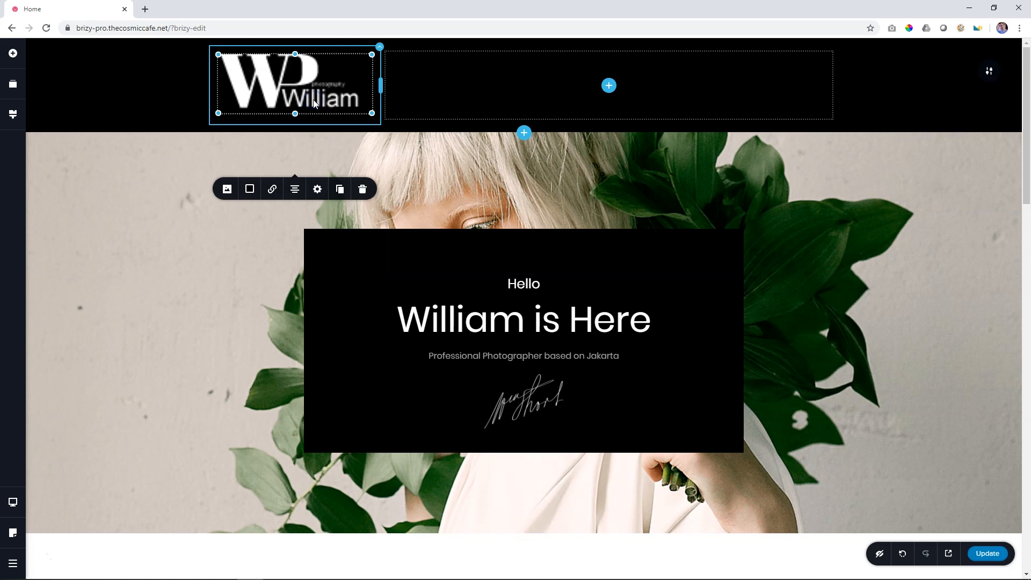
Step: Scale the logo proportionally to slightly under half the column's width and align it to the left
drag(371, 113, 329, 80)
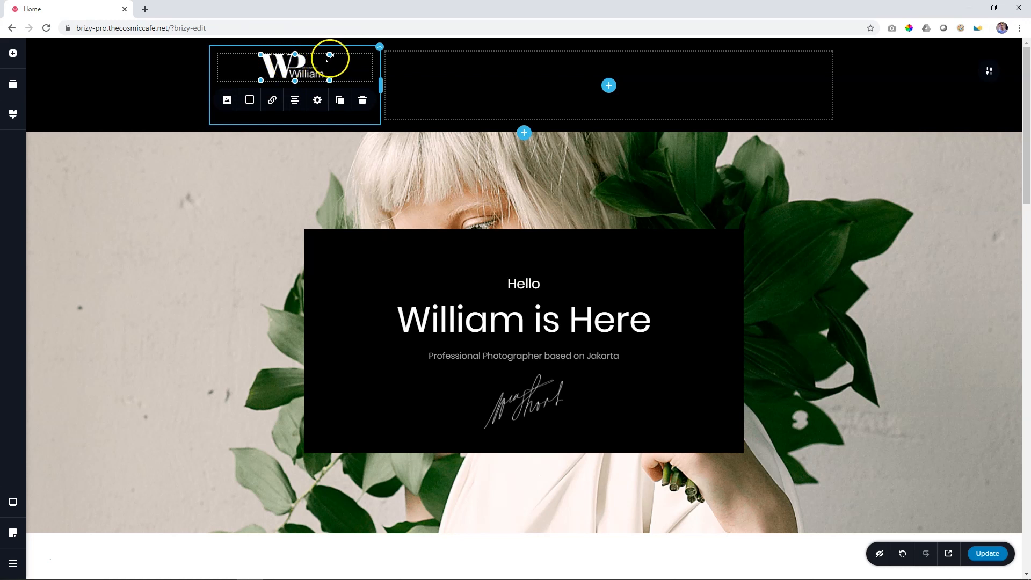
click(295, 101)
click(295, 101)
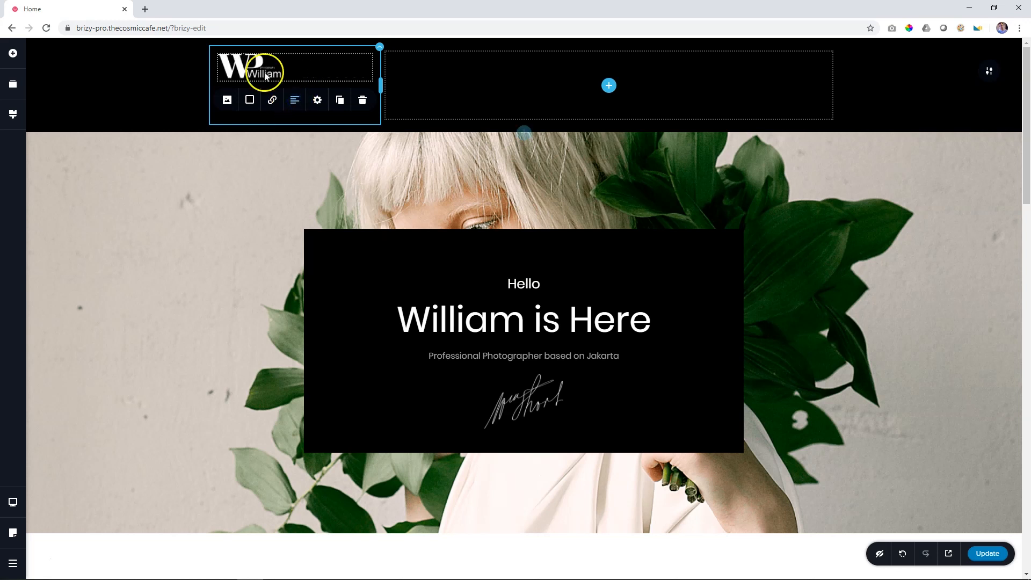
click(150, 69)
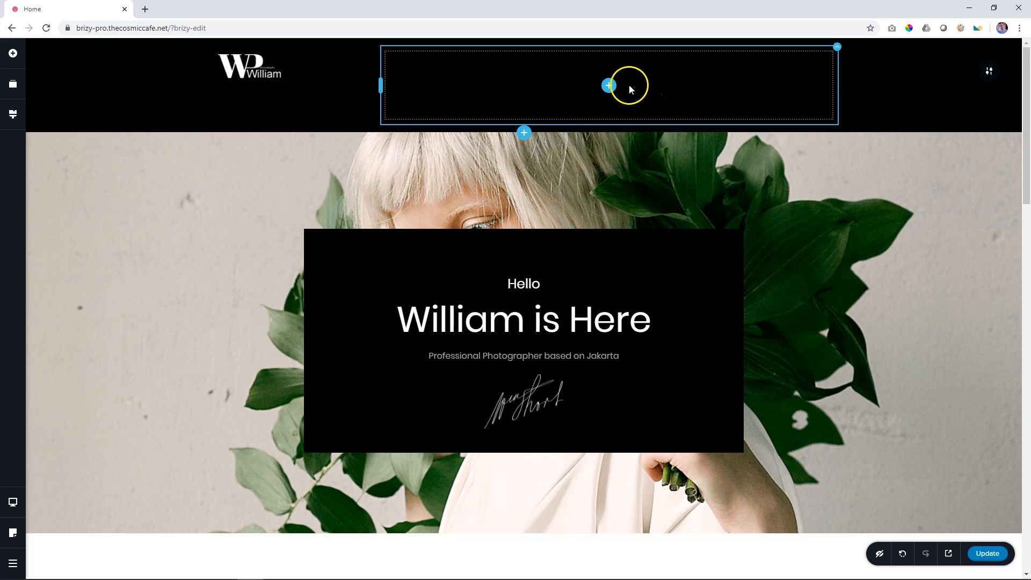
Step: Add a WordPress Menu element to the wide column beside the logo, keeping Main Menu as its source
click(13, 54)
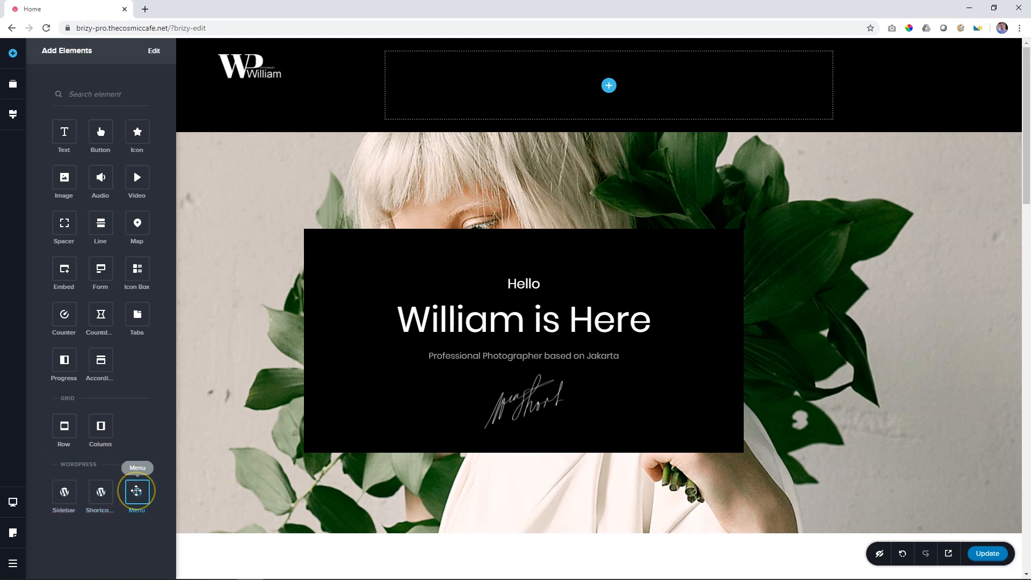
drag(136, 491, 610, 93)
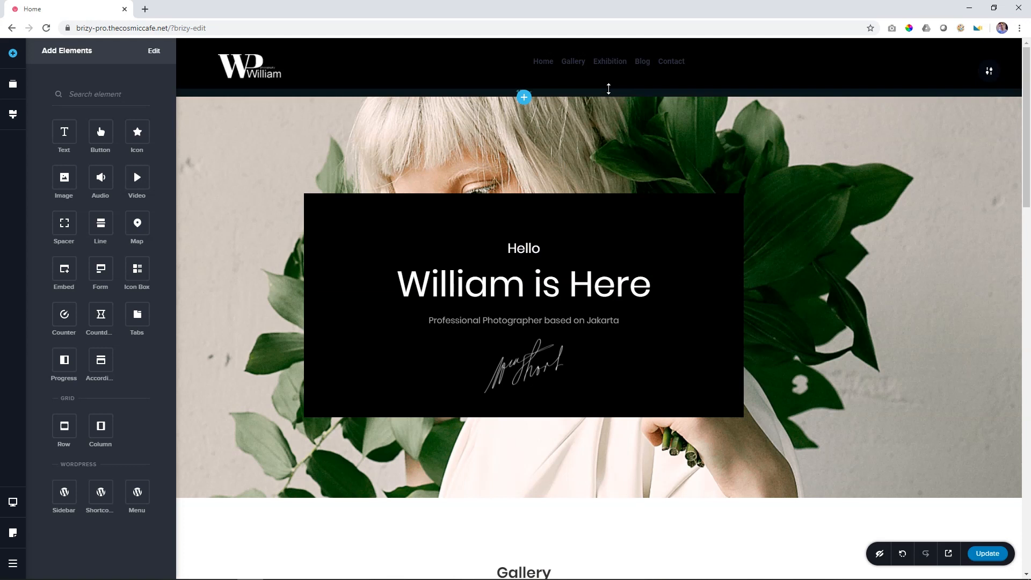
click(564, 74)
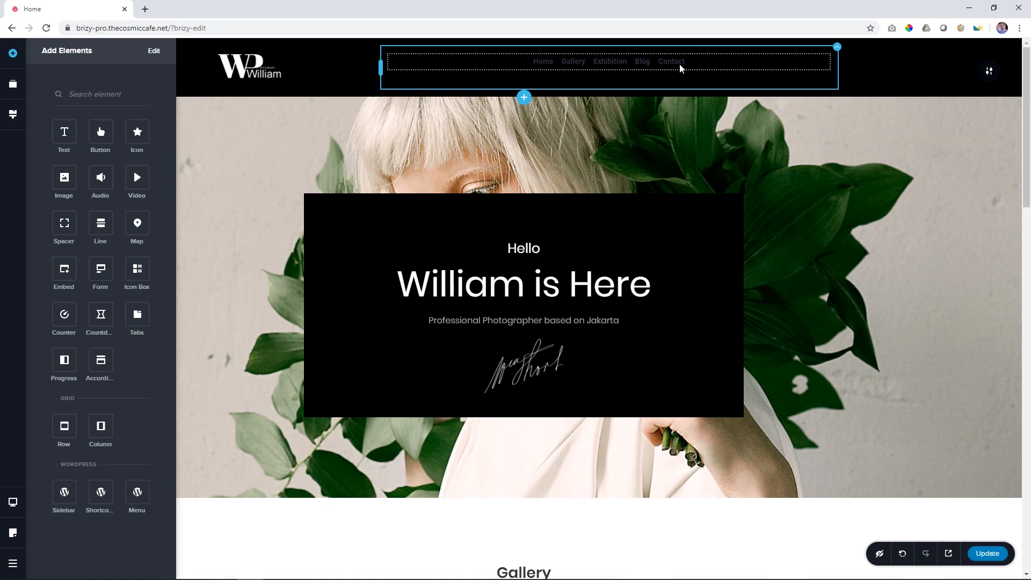
click(635, 64)
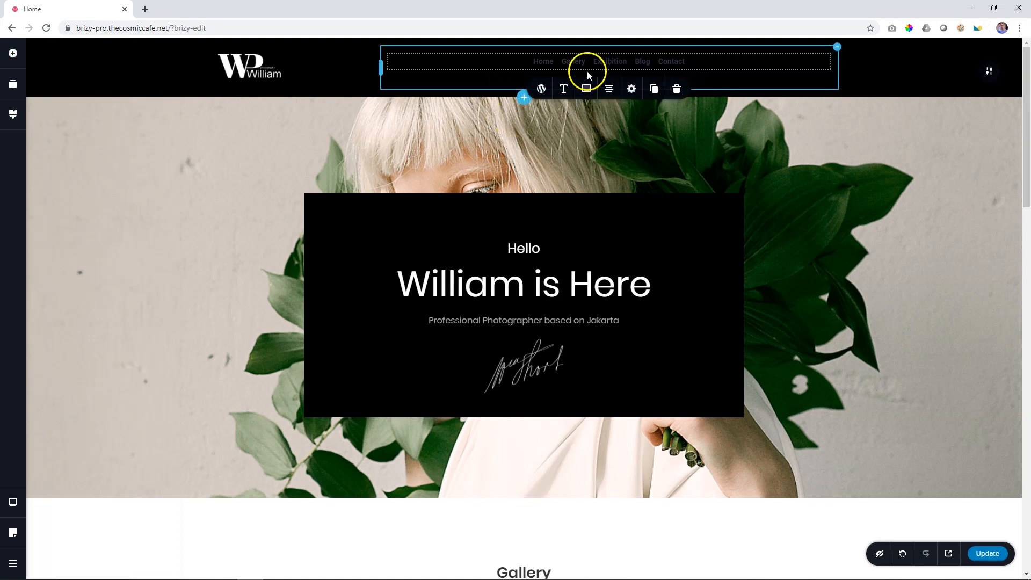
click(542, 90)
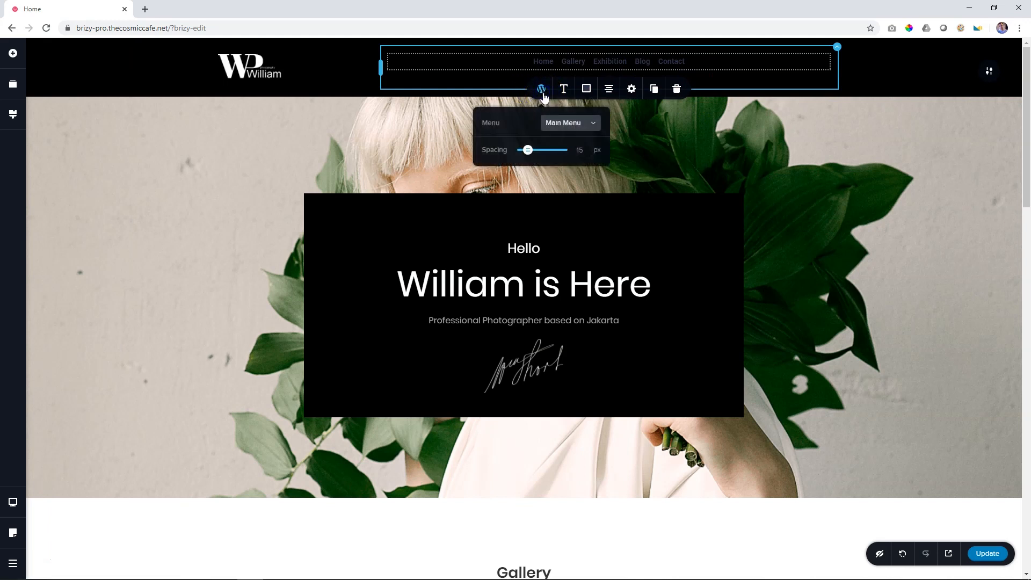
click(589, 125)
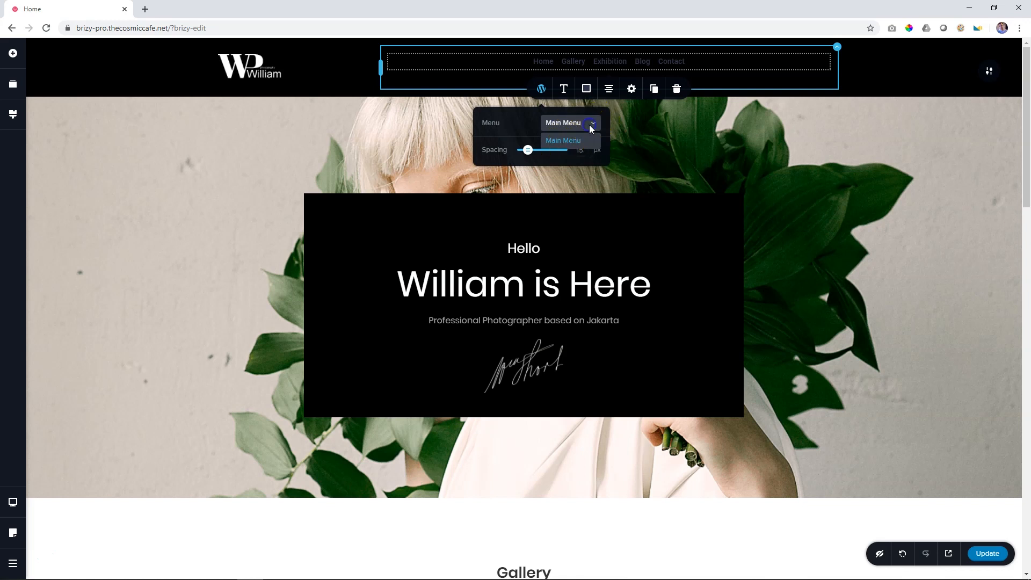
click(525, 127)
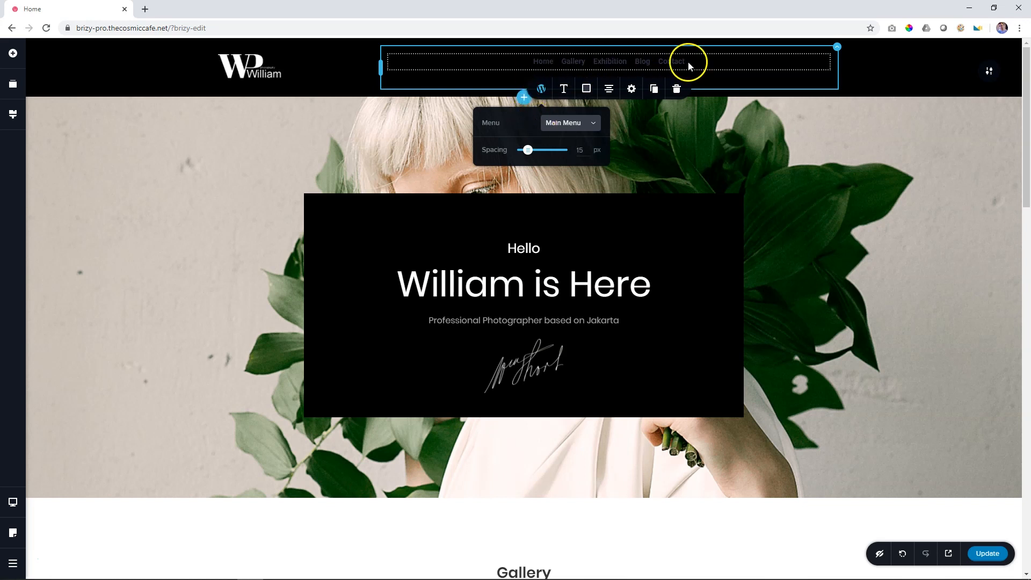
Step: Color the menu items white (#ffffff) and set their spacing to 31 px
click(586, 89)
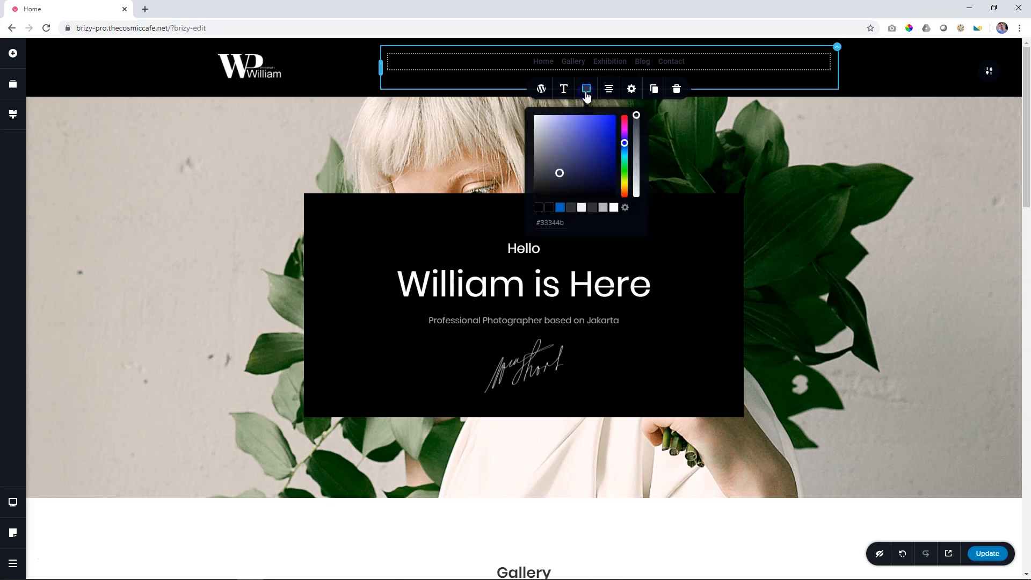
click(615, 209)
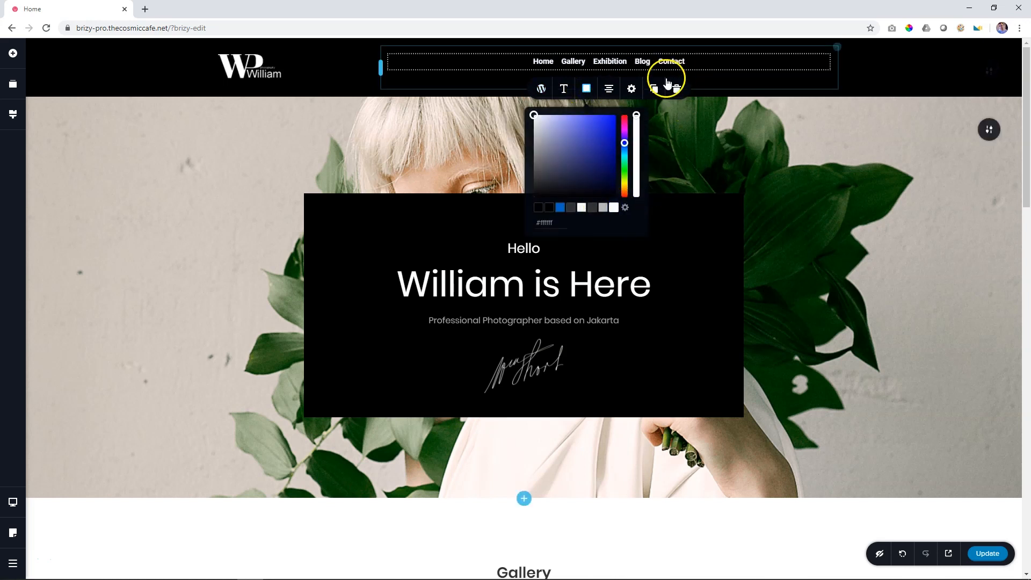
click(543, 91)
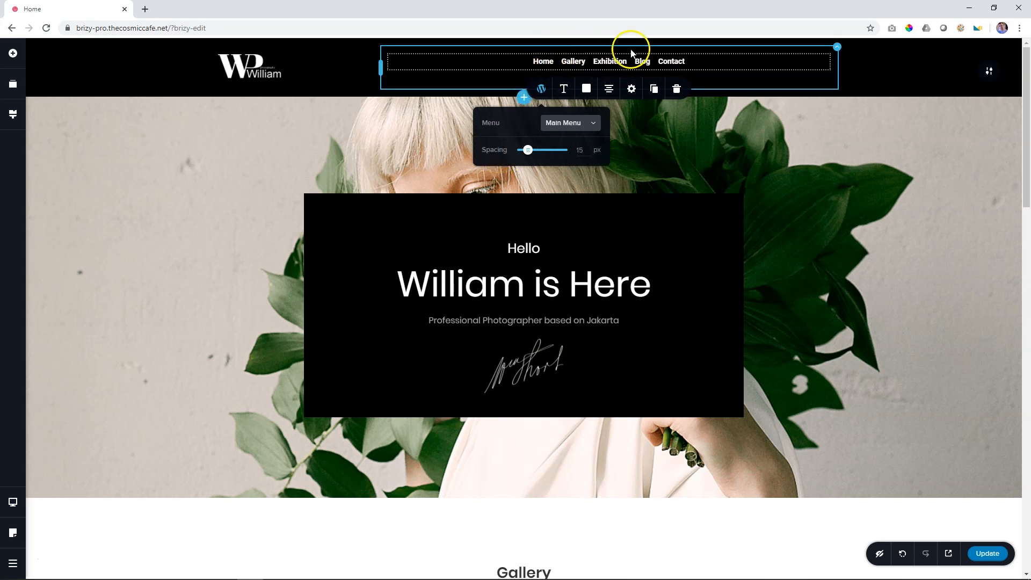
drag(528, 149, 536, 152)
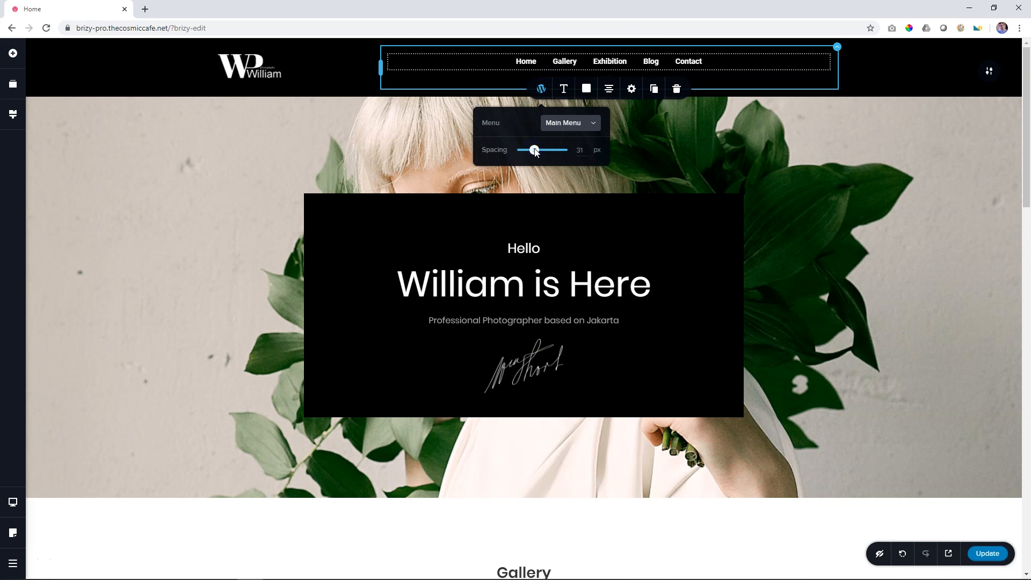
Step: Set the menu's font to Poppins with Light weight
click(564, 92)
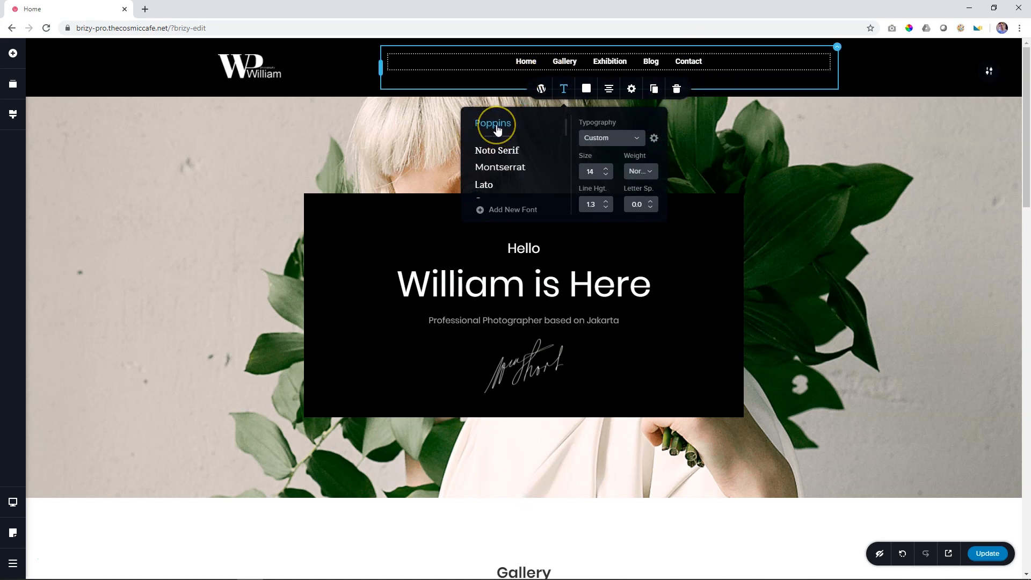
click(414, 258)
scroll(415, 258, down, 15)
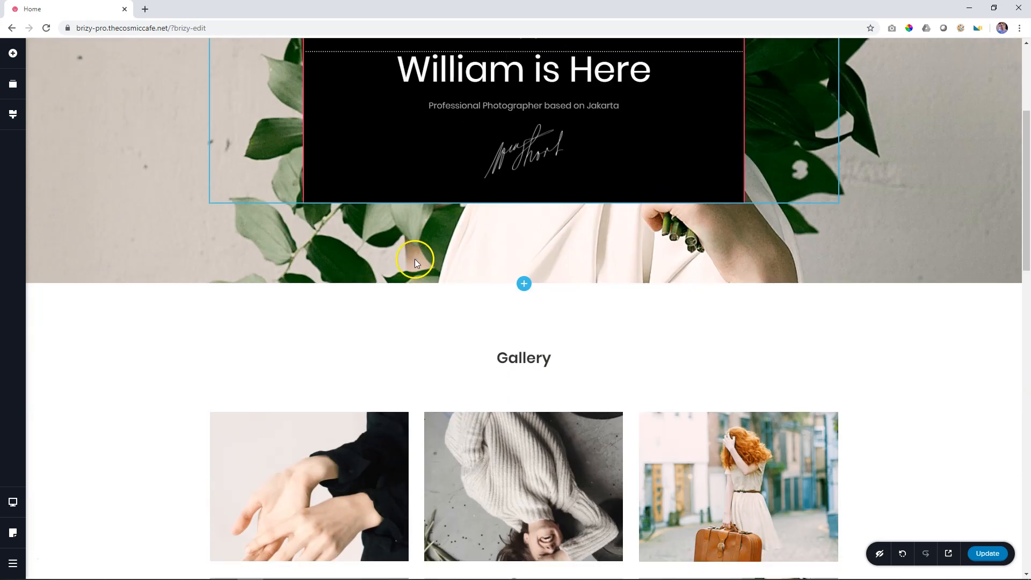
scroll(420, 263, up, 15)
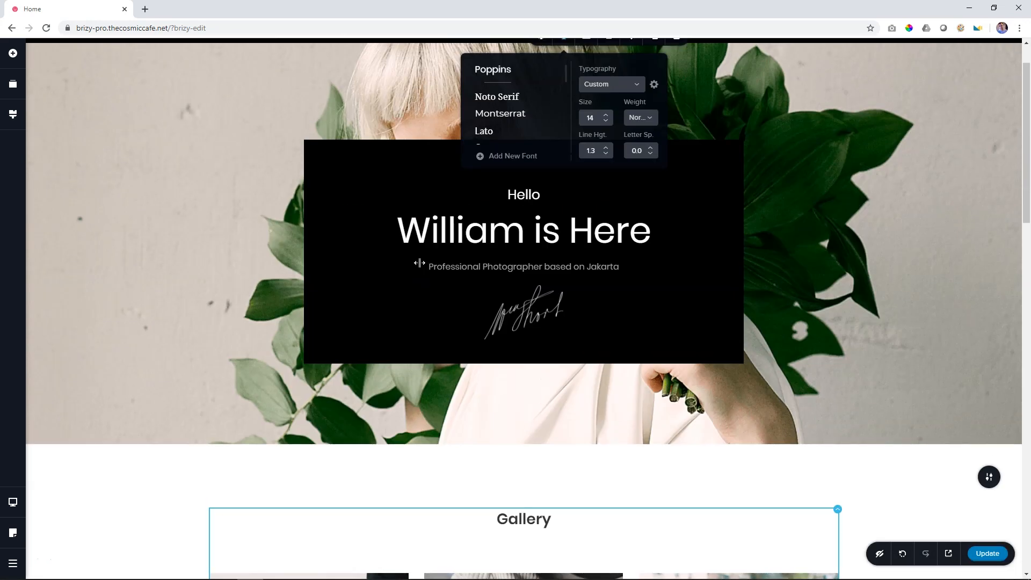
click(485, 123)
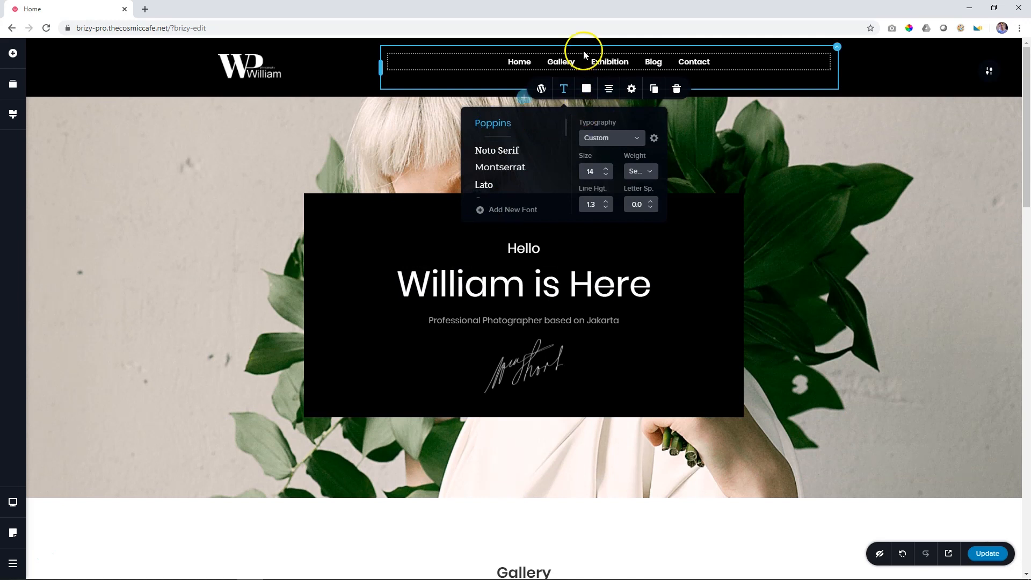
click(649, 172)
click(637, 237)
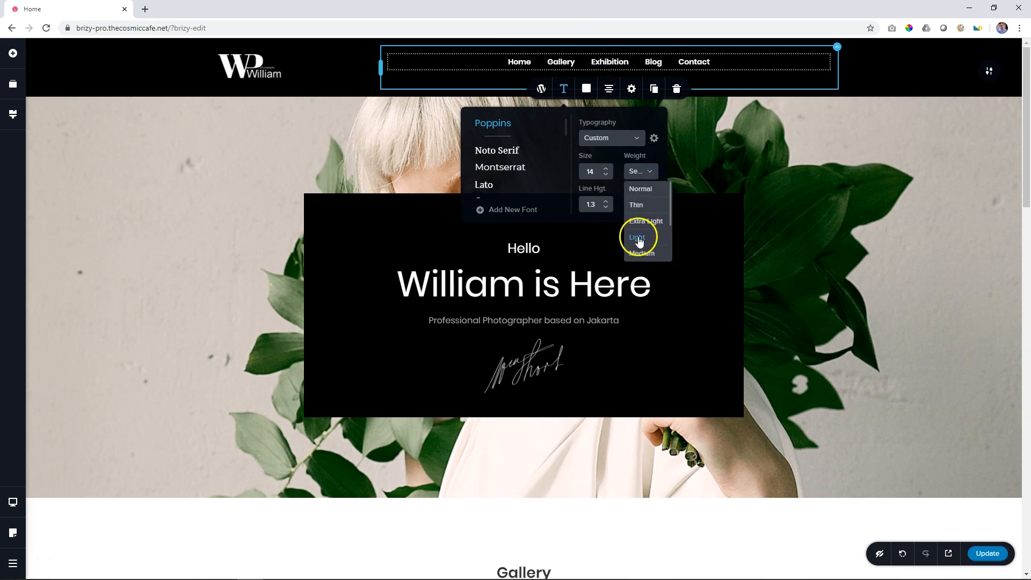
Step: Try the Normal font weight on the menu text and set it back to Light
click(647, 171)
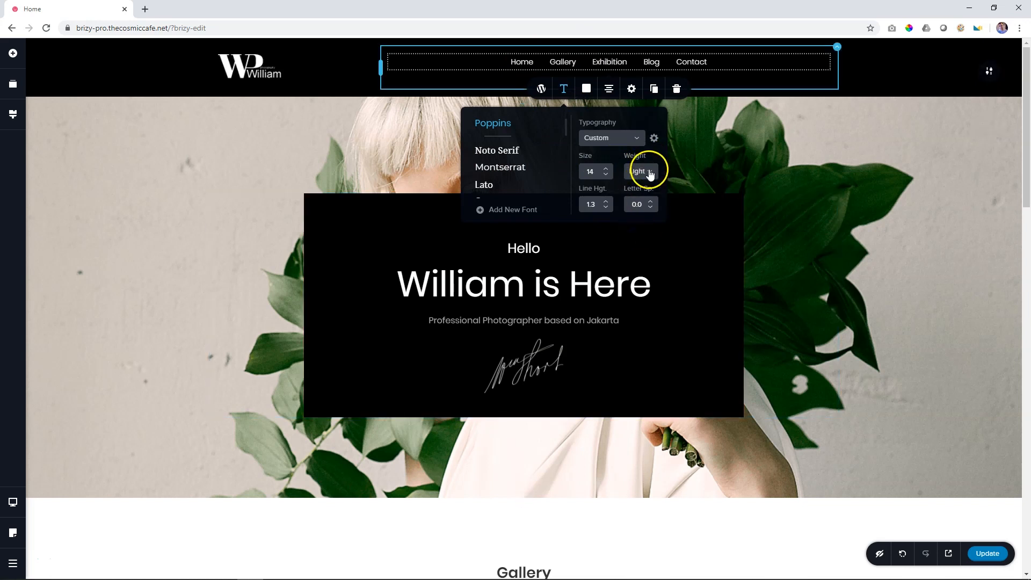
click(649, 193)
click(647, 170)
click(644, 238)
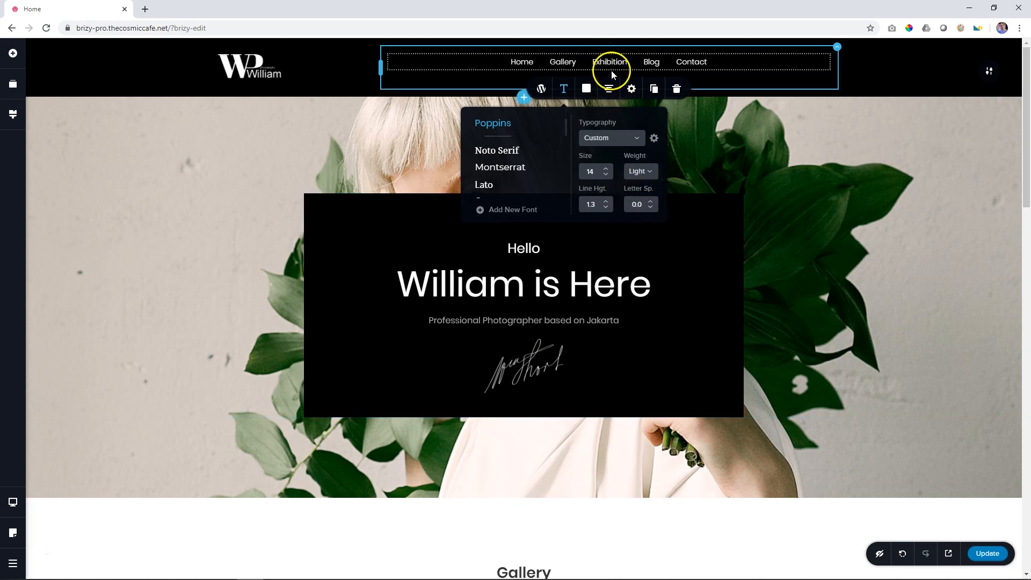
Step: Set the menu text's letter spacing to 0.5, its size to 15 and its line height to 1.0
click(650, 201)
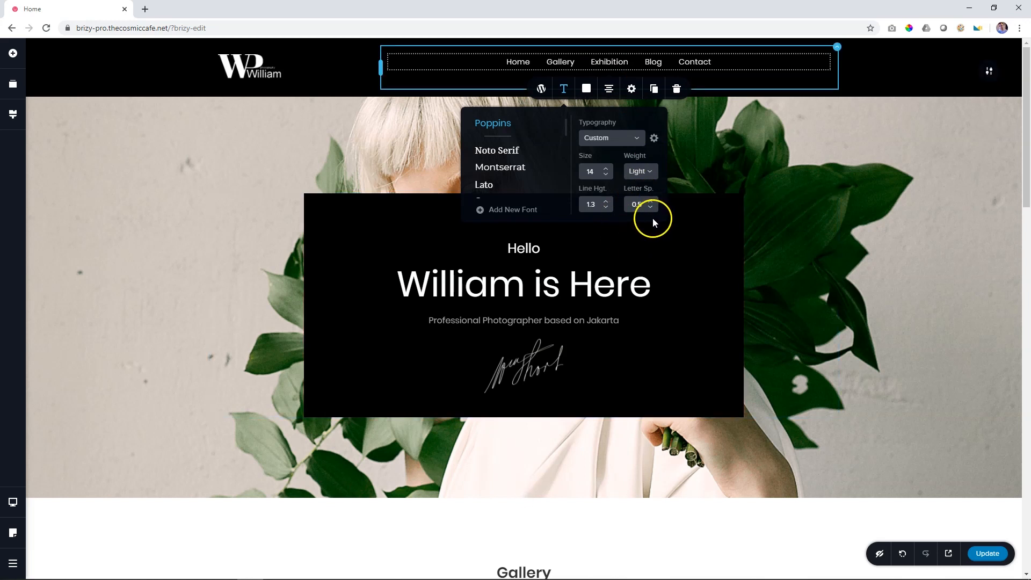
click(607, 168)
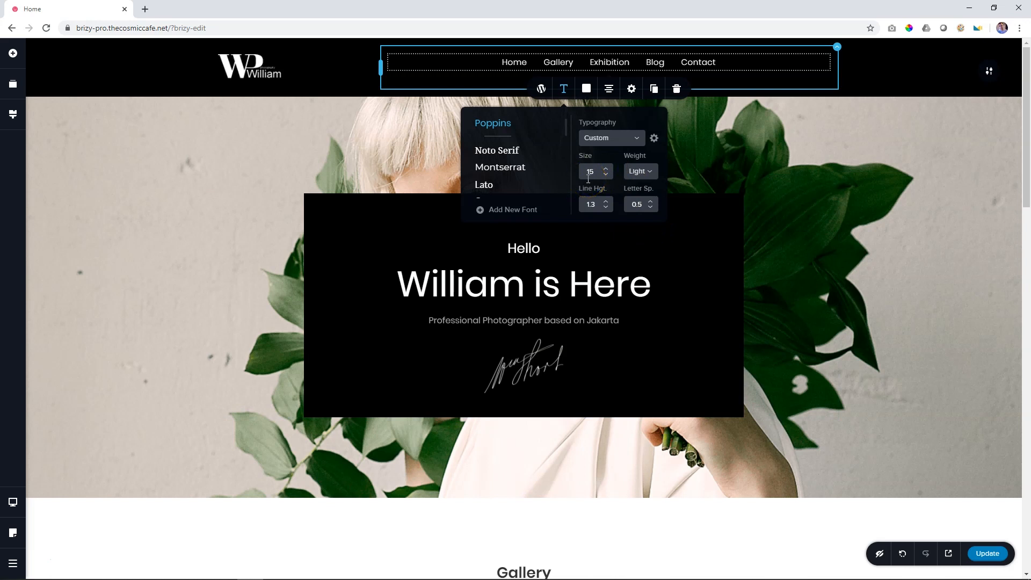
click(557, 65)
click(606, 207)
click(605, 208)
click(606, 207)
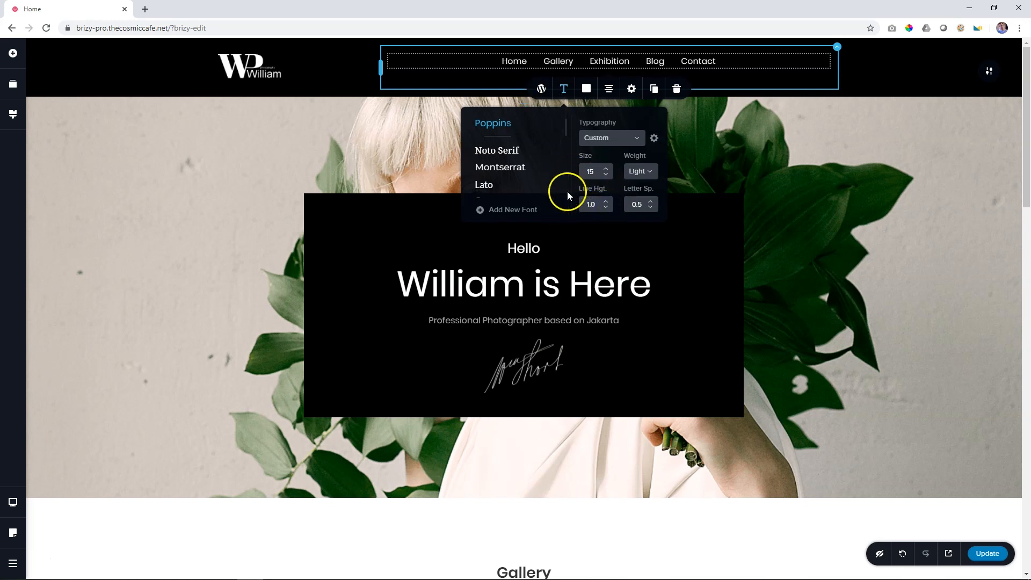
Step: Align the header menu to the right and center its column's content vertically
click(587, 90)
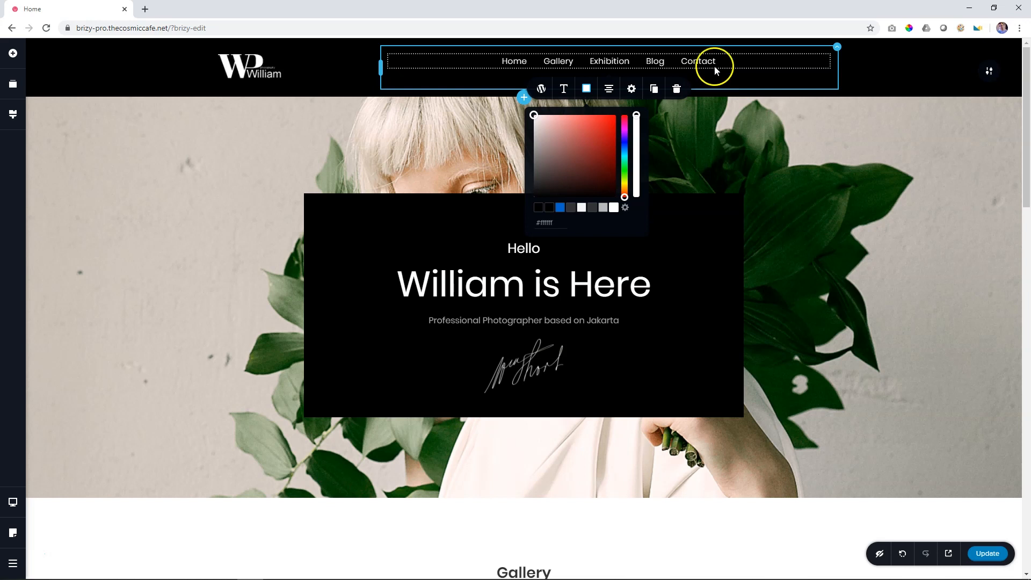
click(557, 62)
click(610, 90)
click(610, 90)
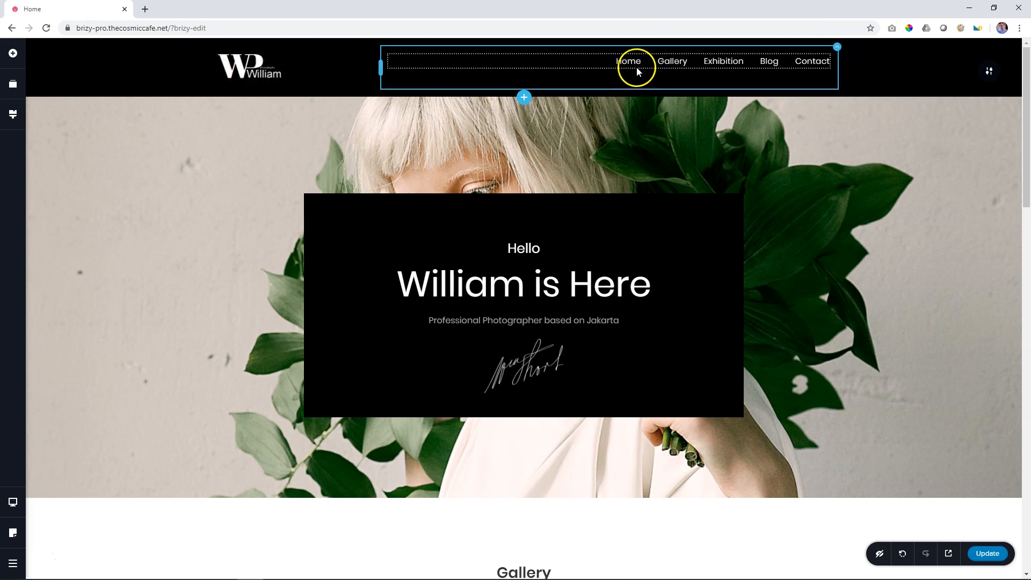
click(838, 51)
click(860, 74)
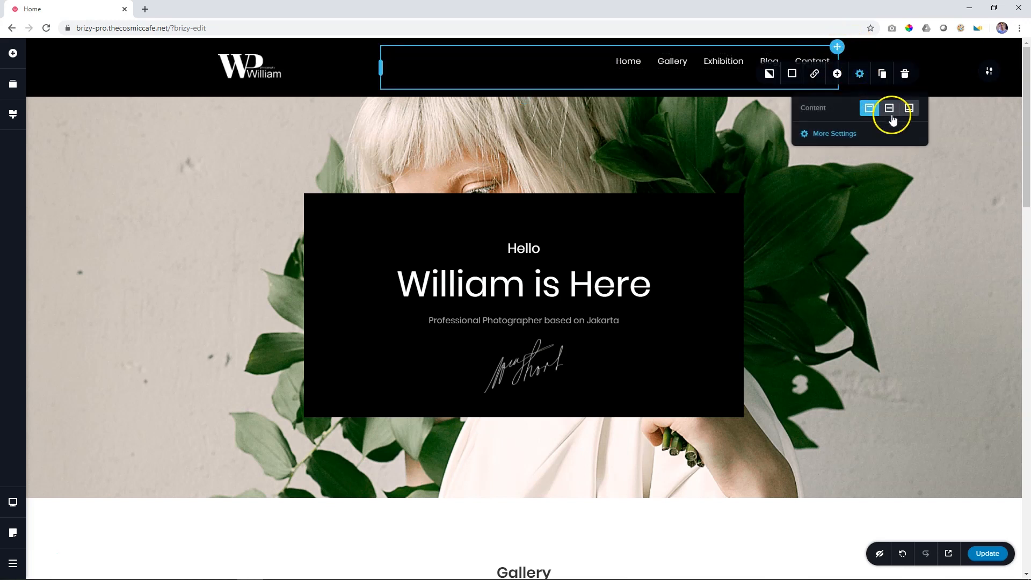
click(891, 115)
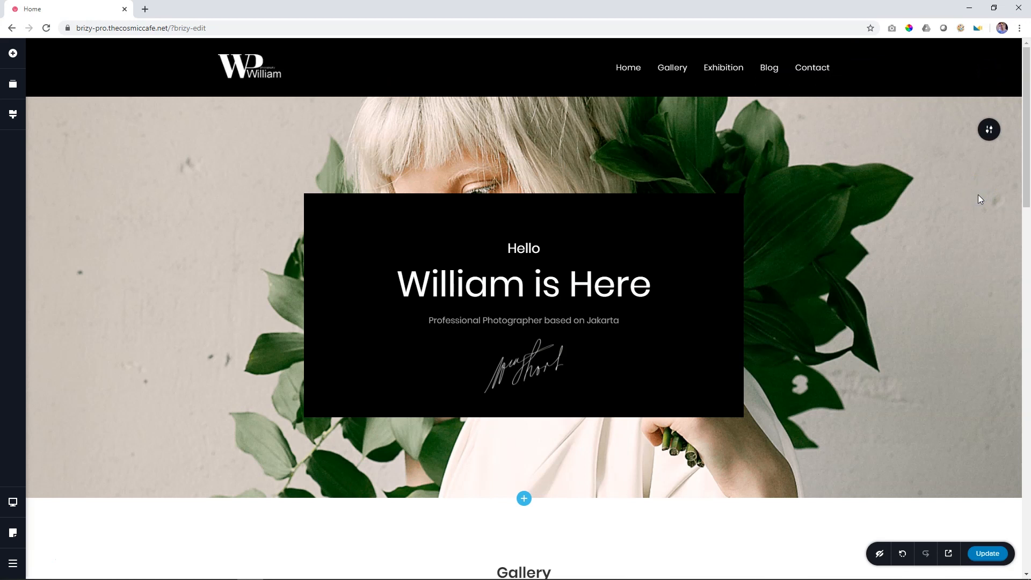
Step: Update the page and test the header's Home and Gallery links in the preview, then return to the editor
click(988, 554)
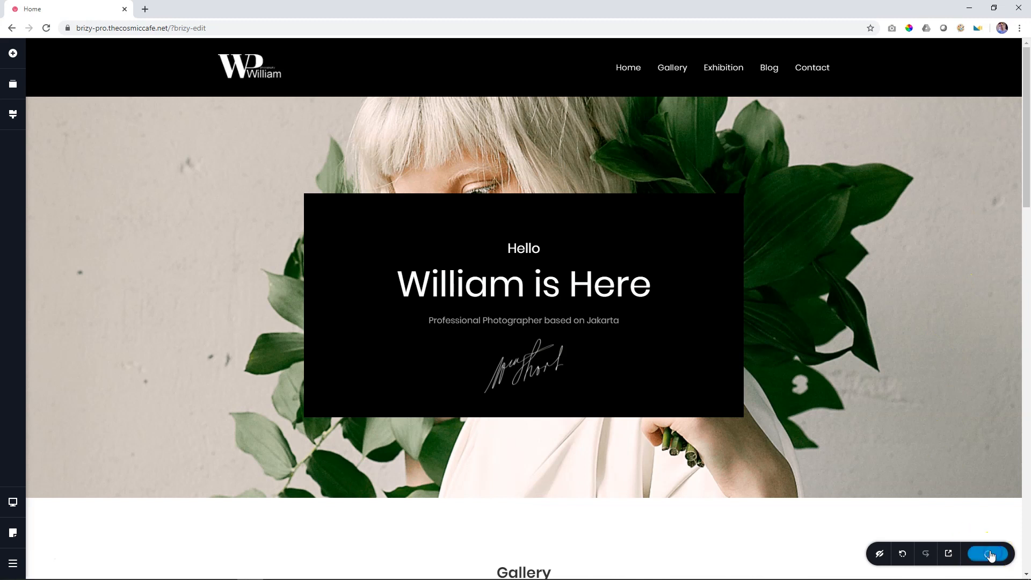
click(949, 554)
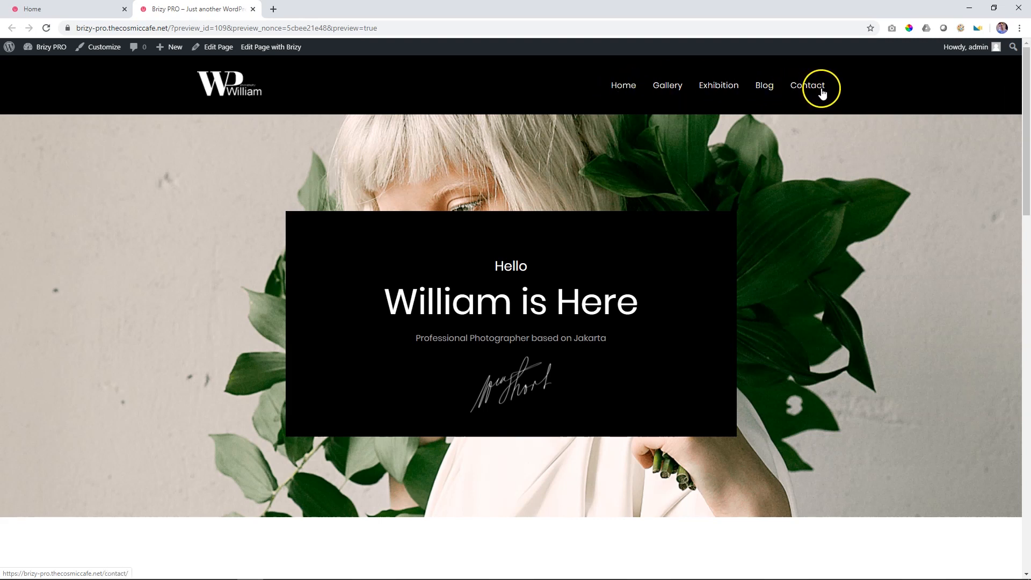
click(624, 89)
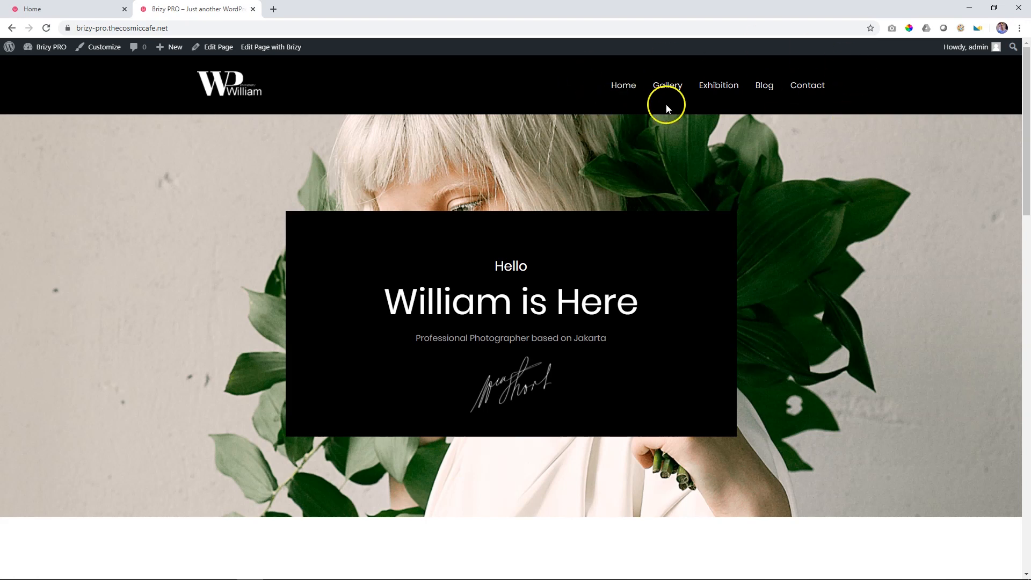
click(674, 91)
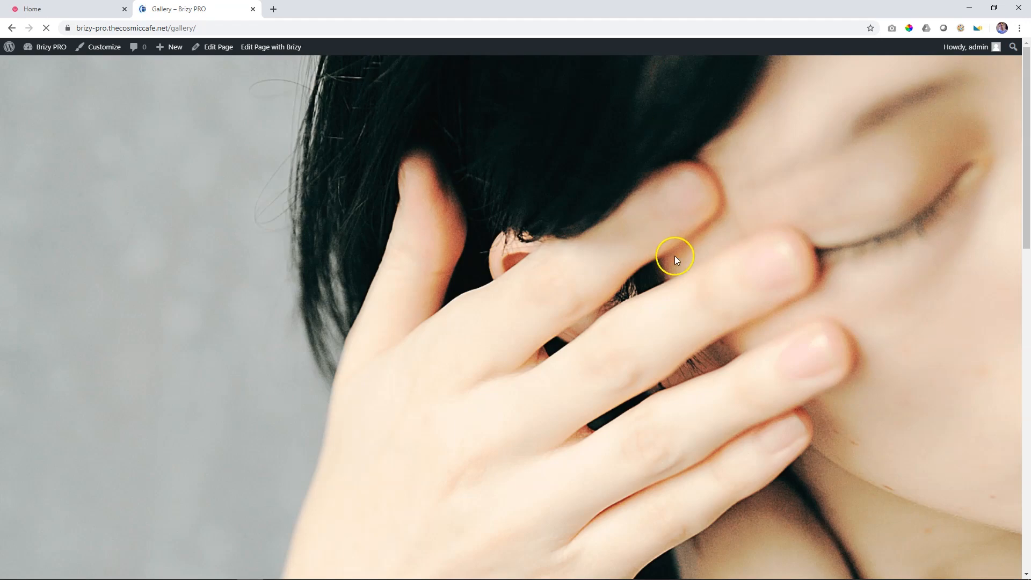
scroll(674, 256, down, 15)
scroll(678, 265, up, 15)
click(252, 9)
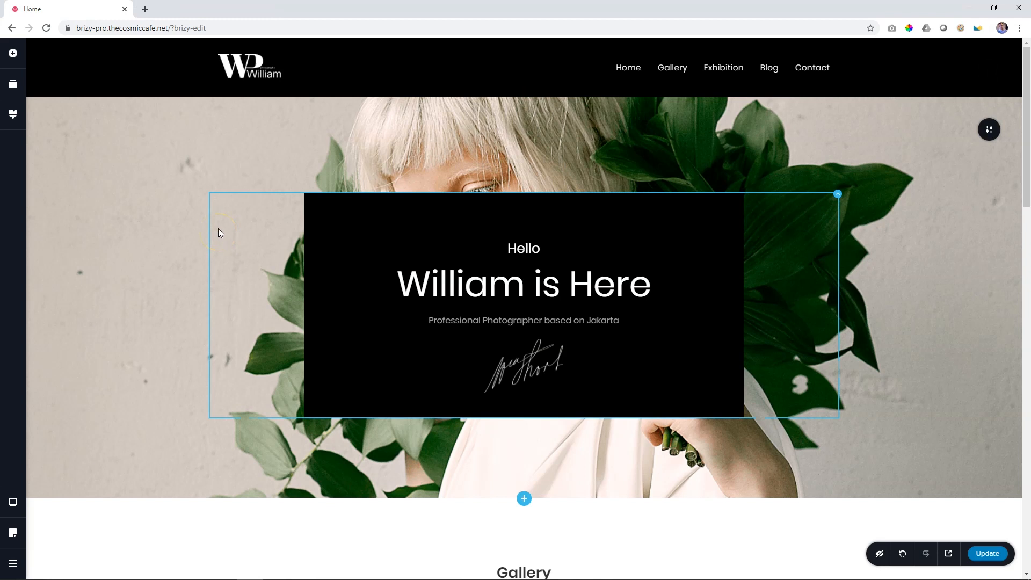
Step: Add a blank block below the About William section
scroll(219, 234, down, 20)
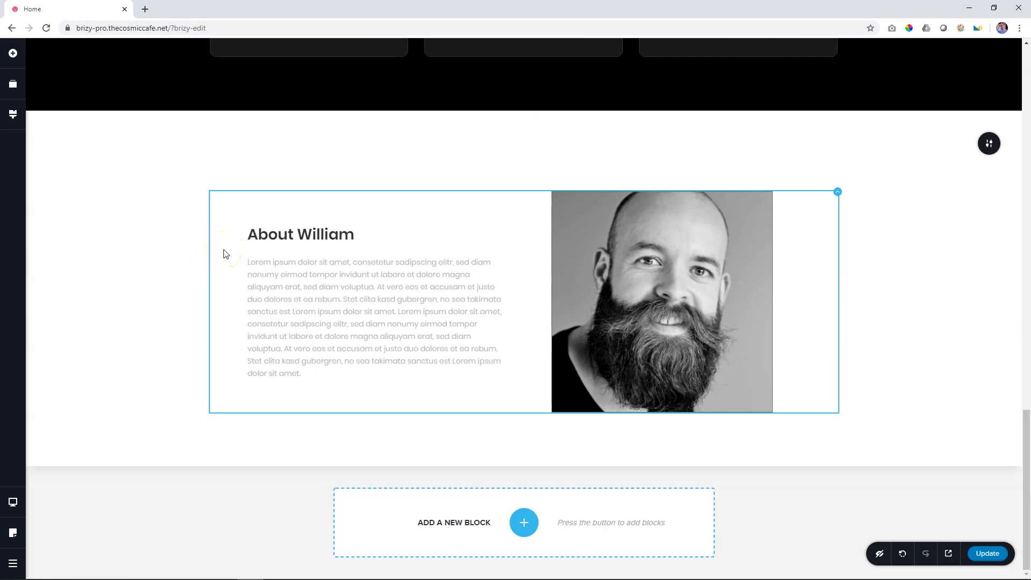
click(524, 522)
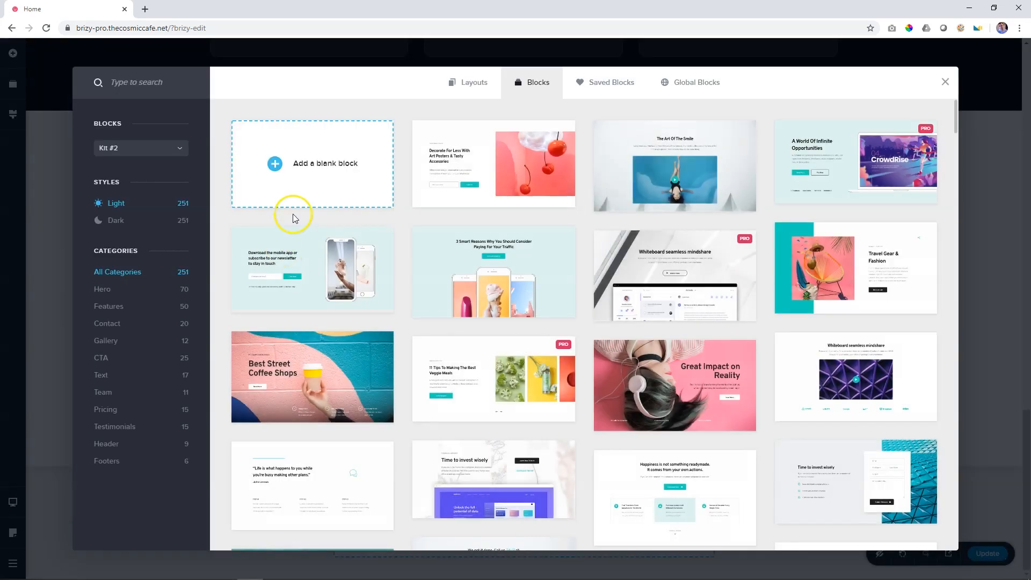
click(293, 210)
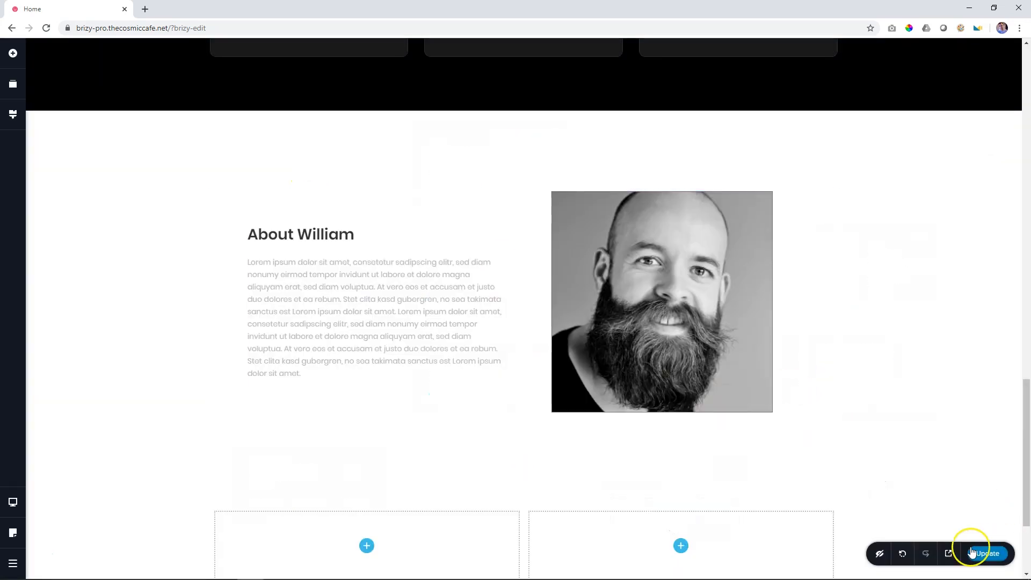
Step: Set the new blank block's background color to black (#000000)
scroll(913, 477, down, 3)
mouse_move(991, 346)
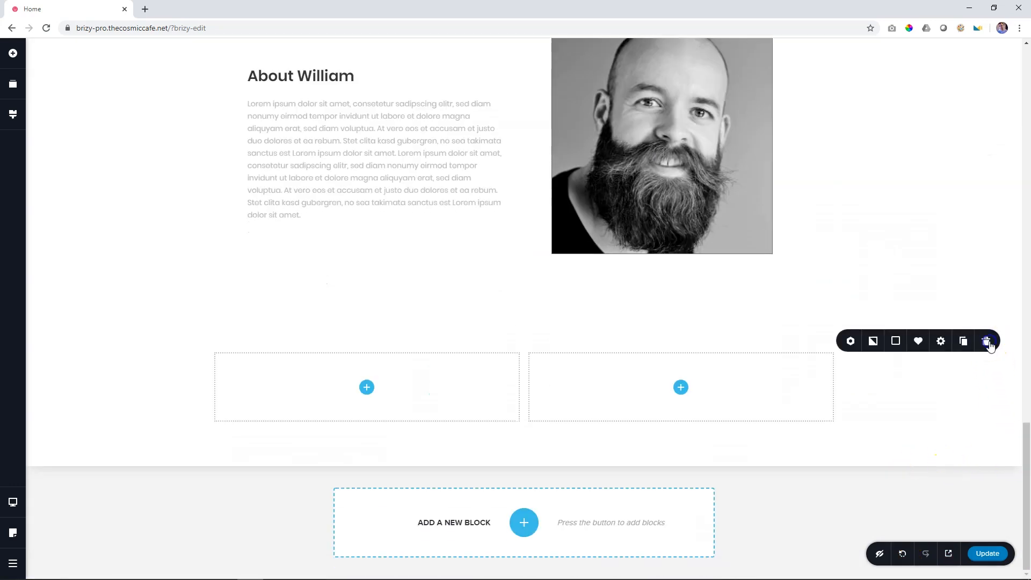
click(896, 341)
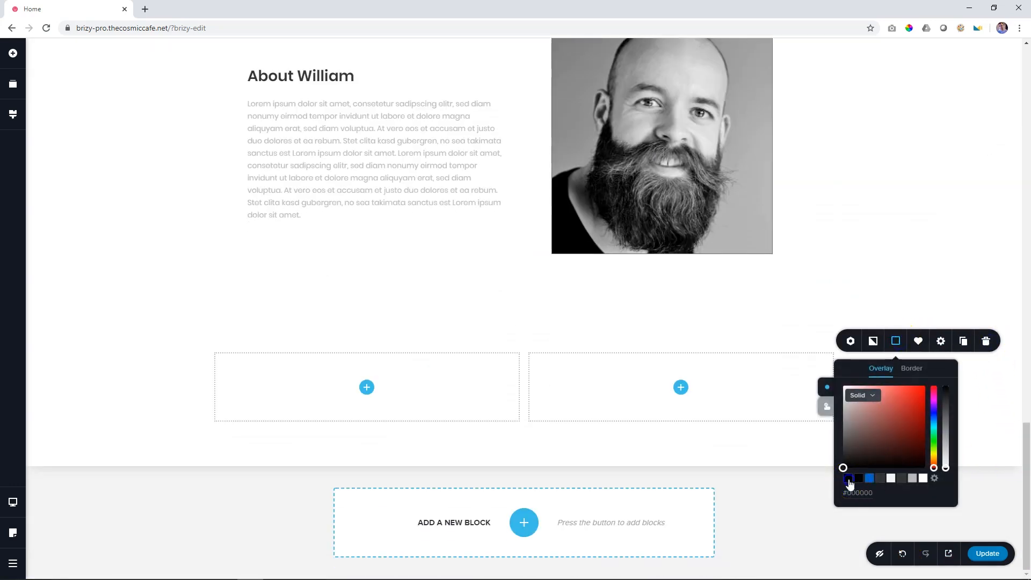
click(849, 478)
click(1005, 408)
Step: Reduce the black block's vertical padding and delete one of its two columns
drag(683, 445, 684, 402)
drag(677, 363, 675, 328)
right_click(433, 403)
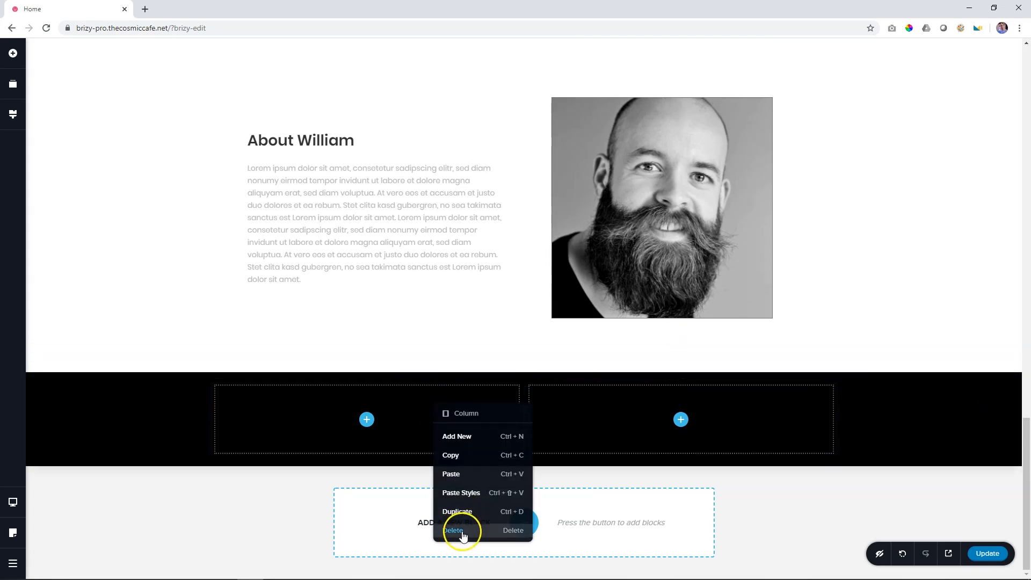
click(462, 532)
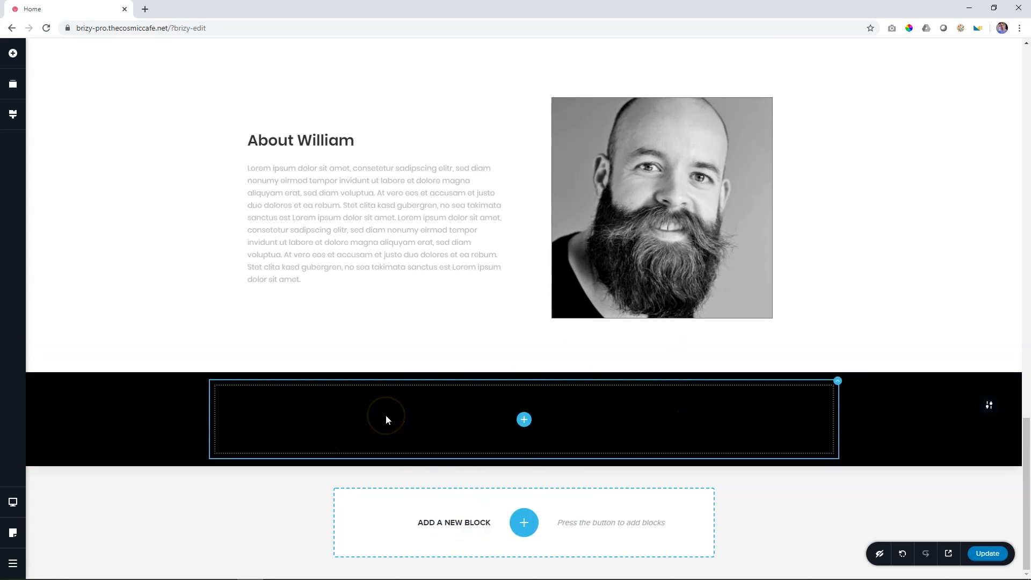
Step: Add a centered text element reading "Copyright 2020 A Madman Production" to the black footer block
click(12, 57)
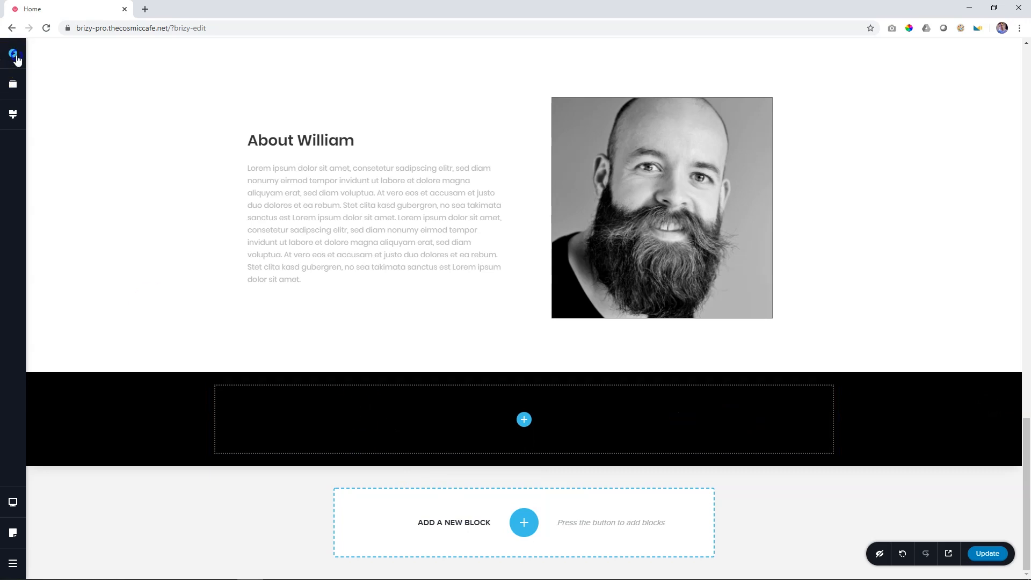
drag(64, 141, 515, 460)
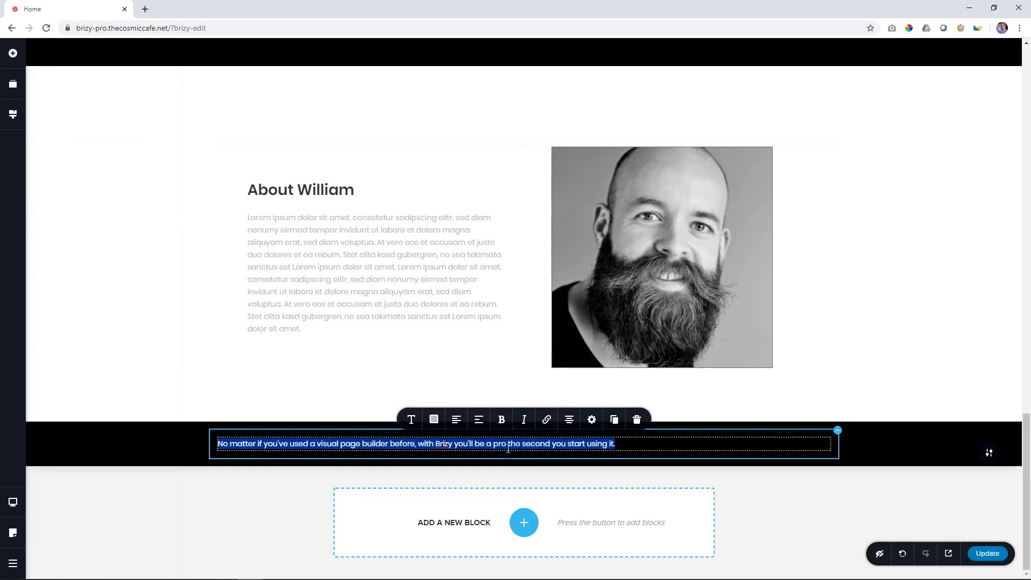
text(Cop)
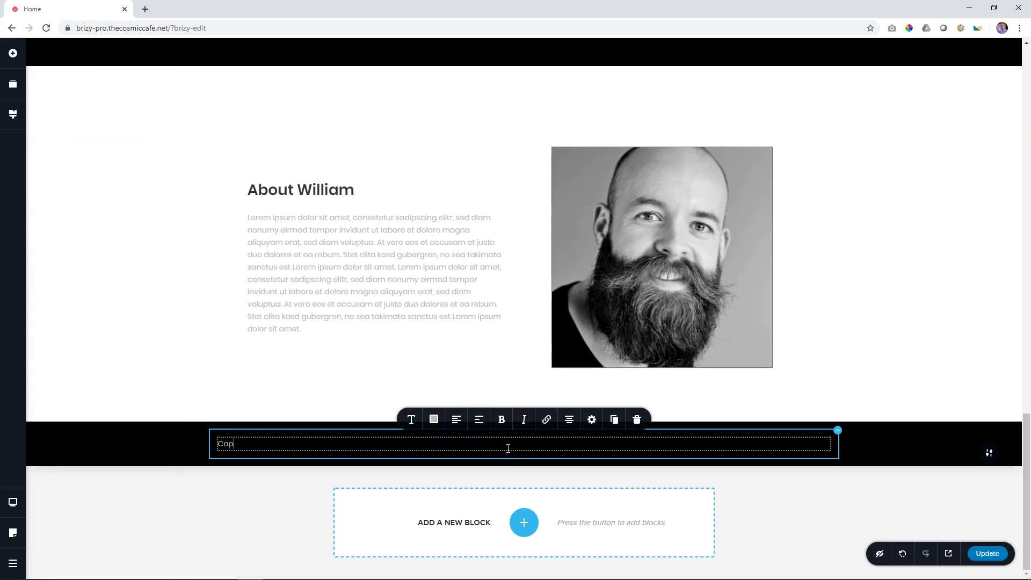
text(yright 2020 A Madman Production)
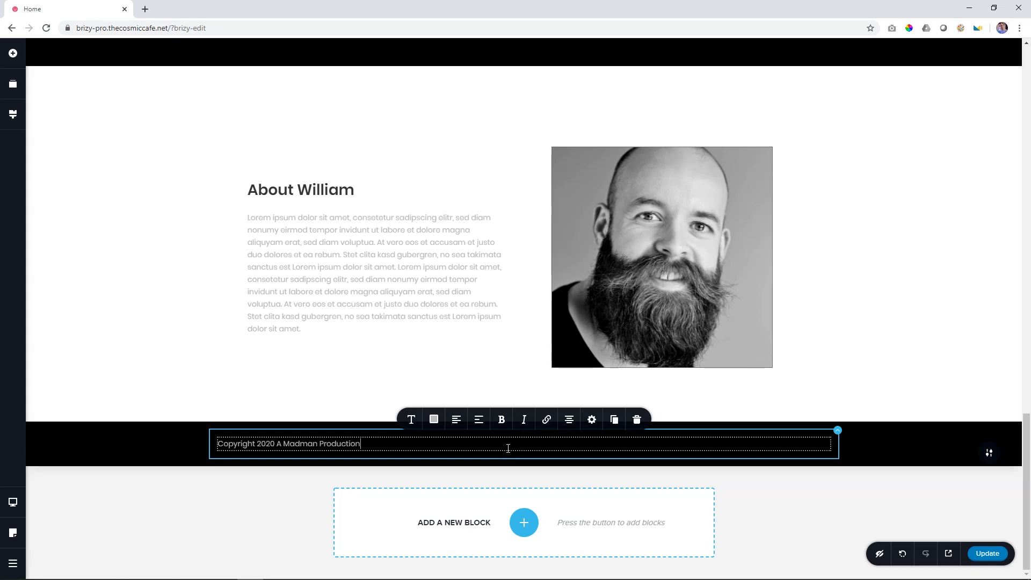
click(457, 420)
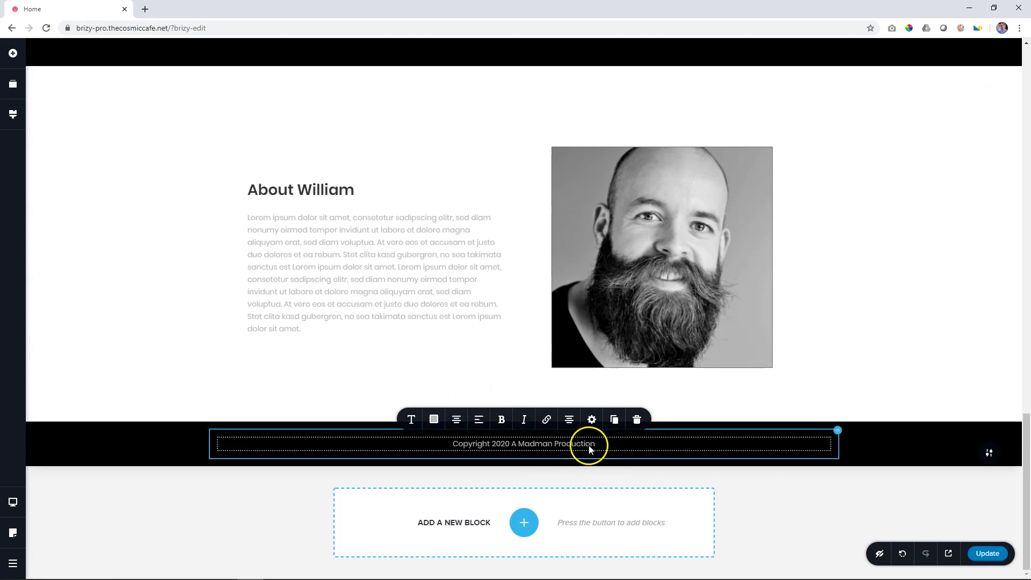
Step: Add a WordPress Menu element below the copyright text in the footer block
click(12, 58)
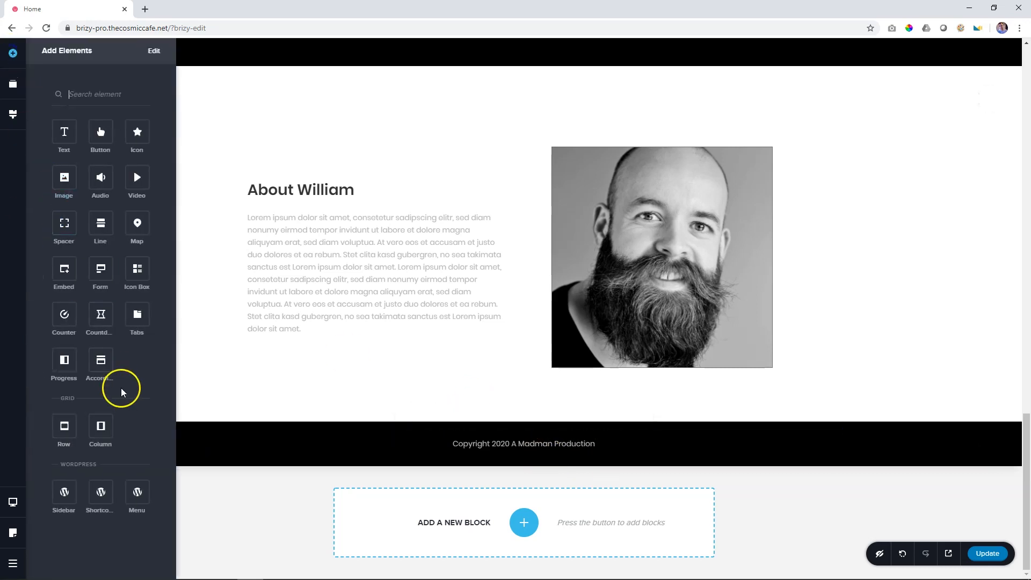
drag(139, 496, 532, 486)
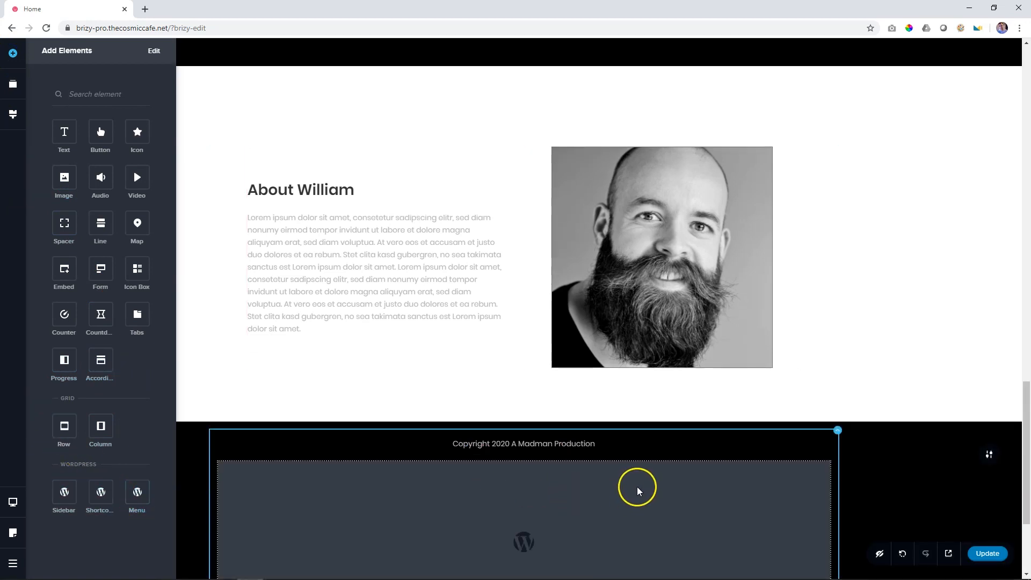
scroll(639, 490, down, 3)
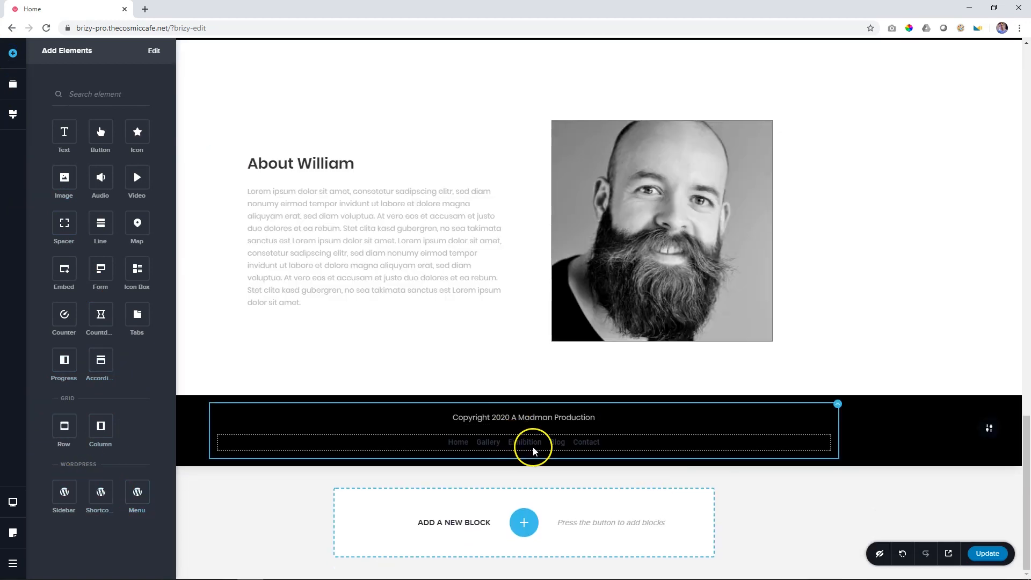
Step: Color the footer menu items light gray
click(533, 447)
click(501, 417)
click(518, 368)
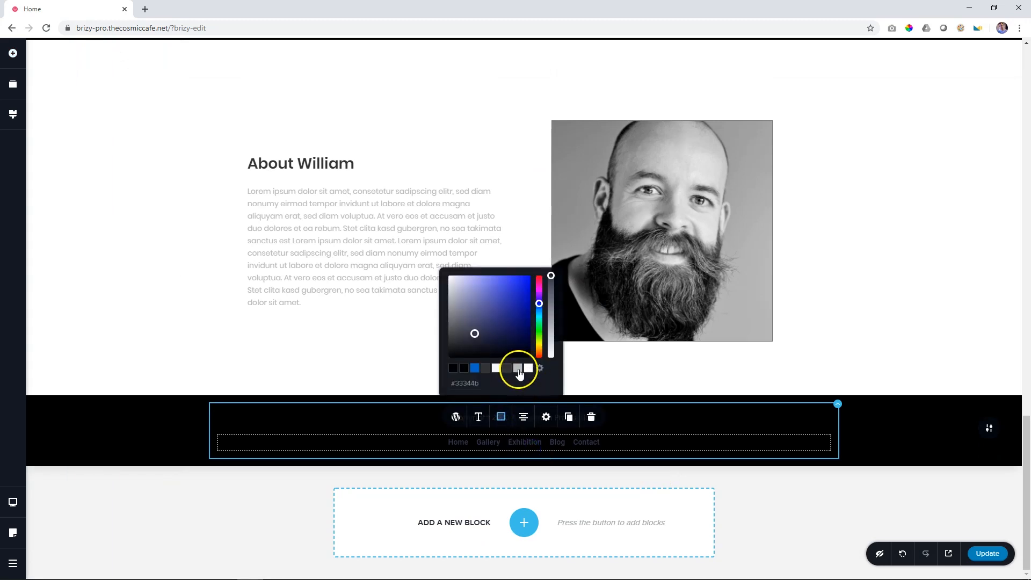
click(456, 417)
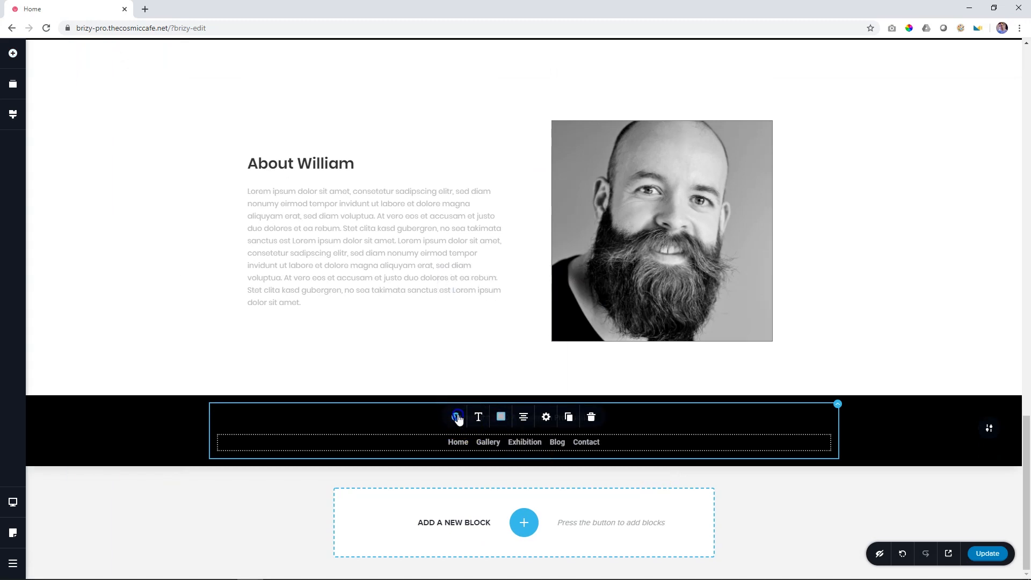
Step: Set the footer menu's font to Poppins with Light weight
click(483, 421)
click(408, 299)
click(560, 348)
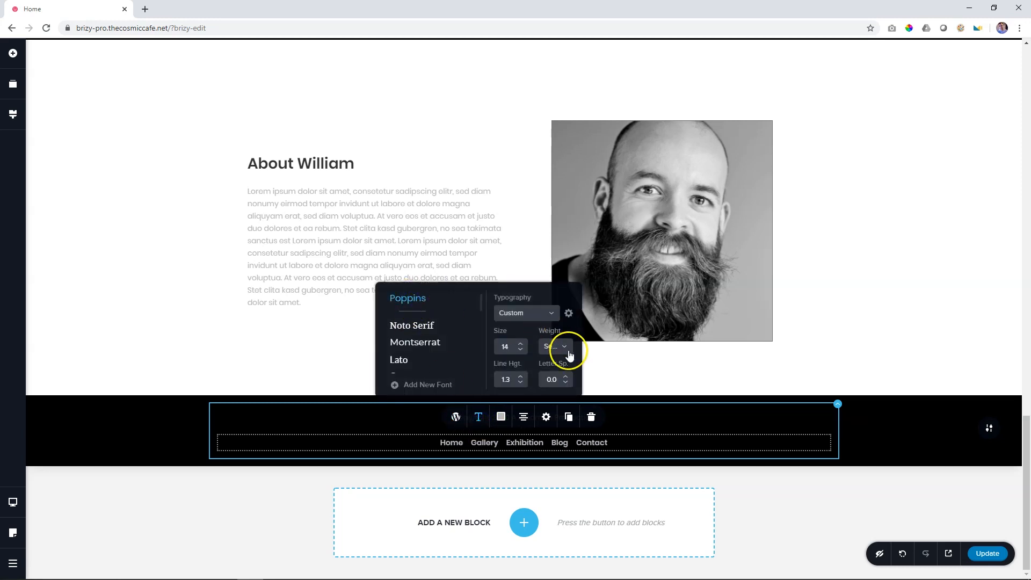
click(553, 413)
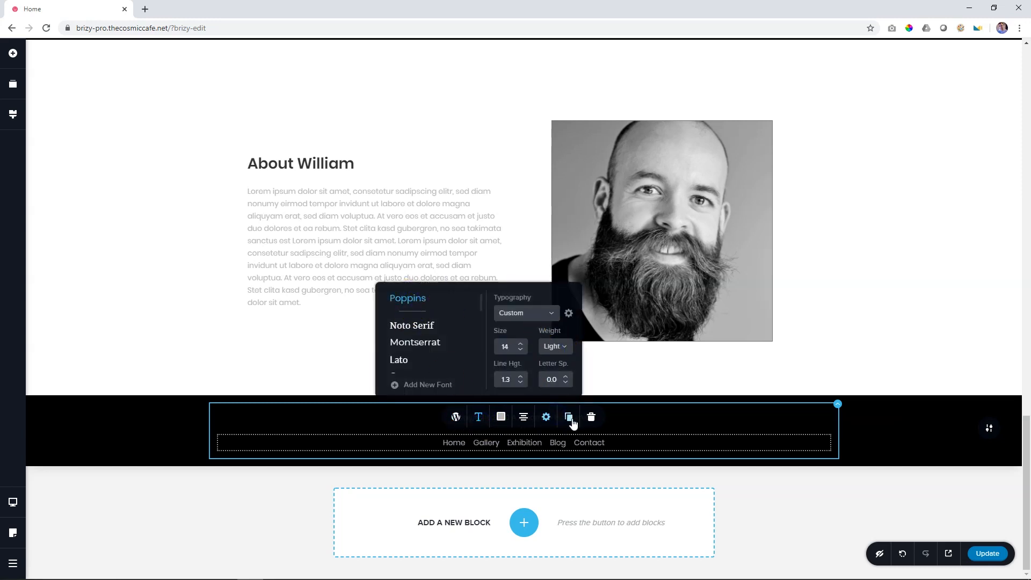
click(871, 448)
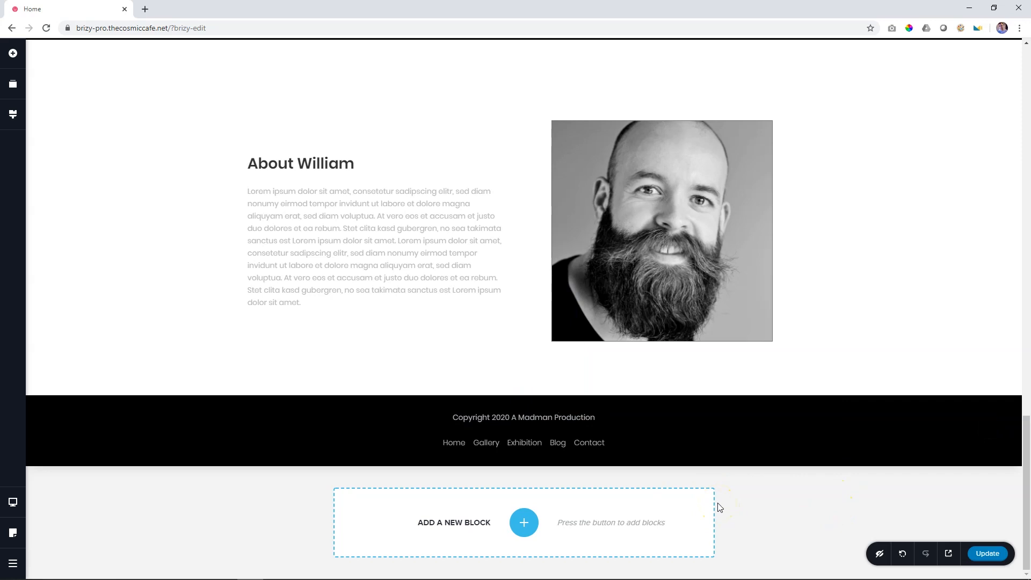
Step: Review the page from header to footer and update it
scroll(719, 505, up, 20)
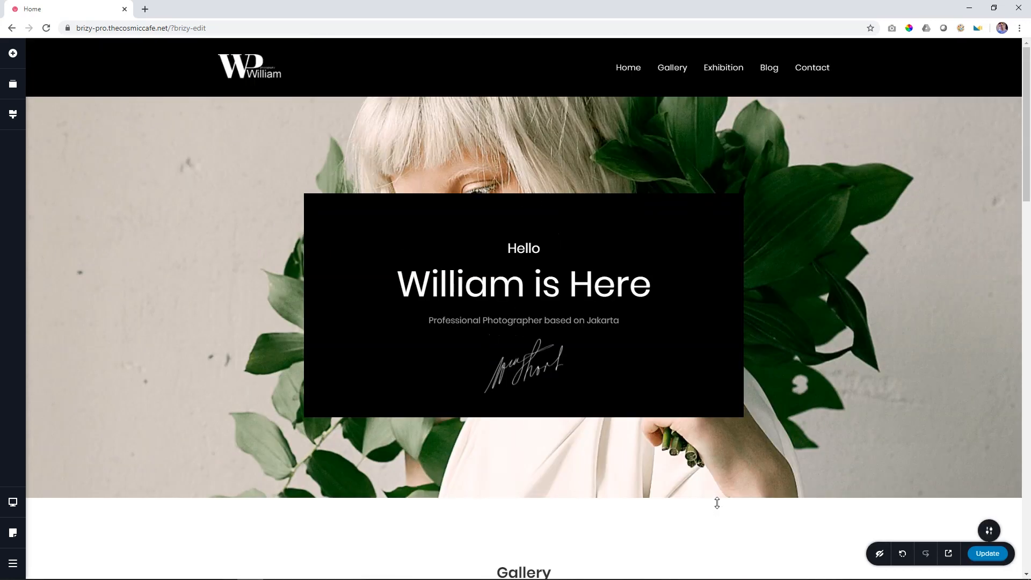
scroll(720, 500, down, 8)
scroll(720, 500, down, 12)
click(985, 556)
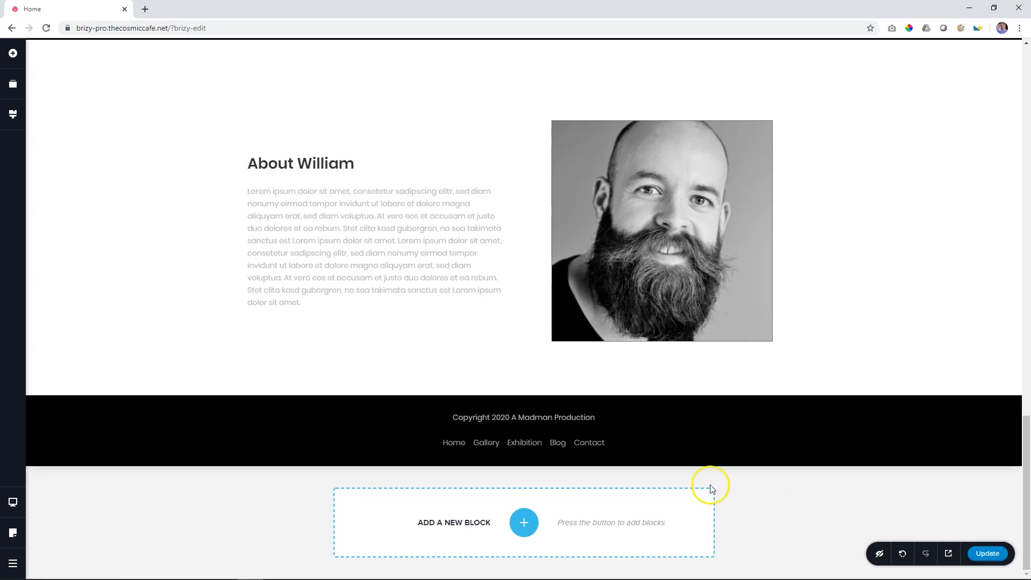
Step: Make the black header block with the logo and menu a global block
scroll(489, 422, up, 20)
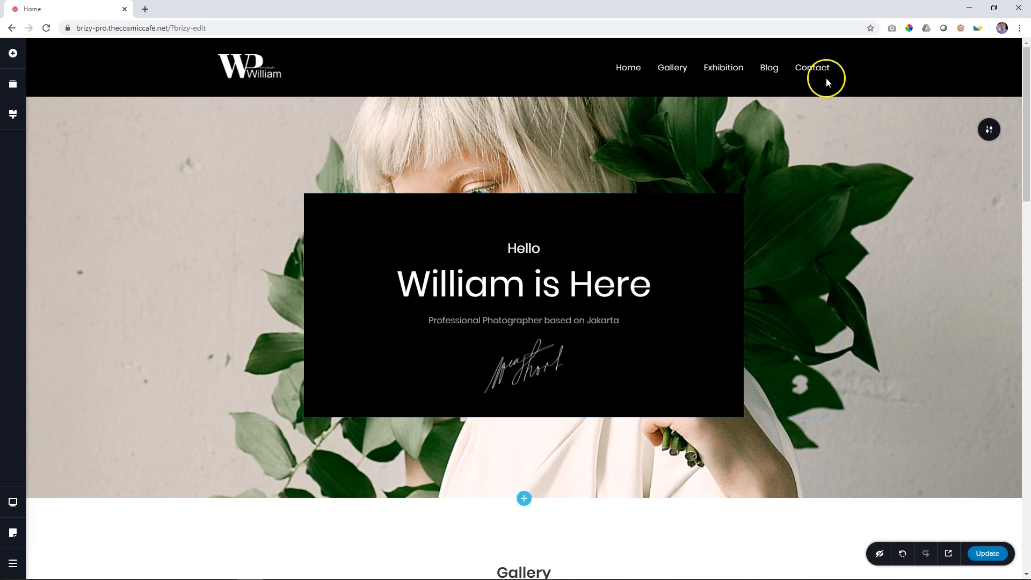
click(829, 106)
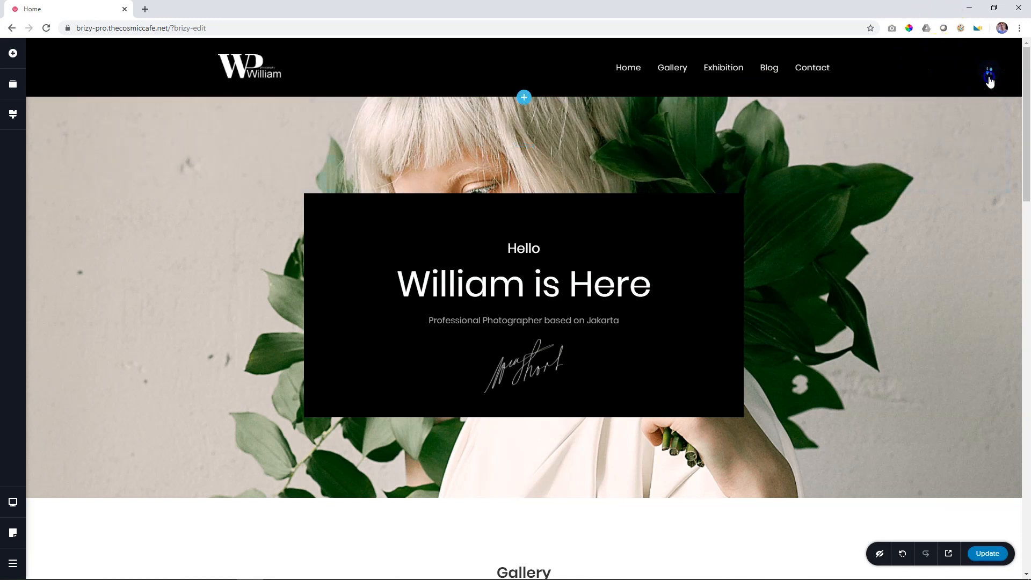
mouse_move(990, 81)
click(919, 77)
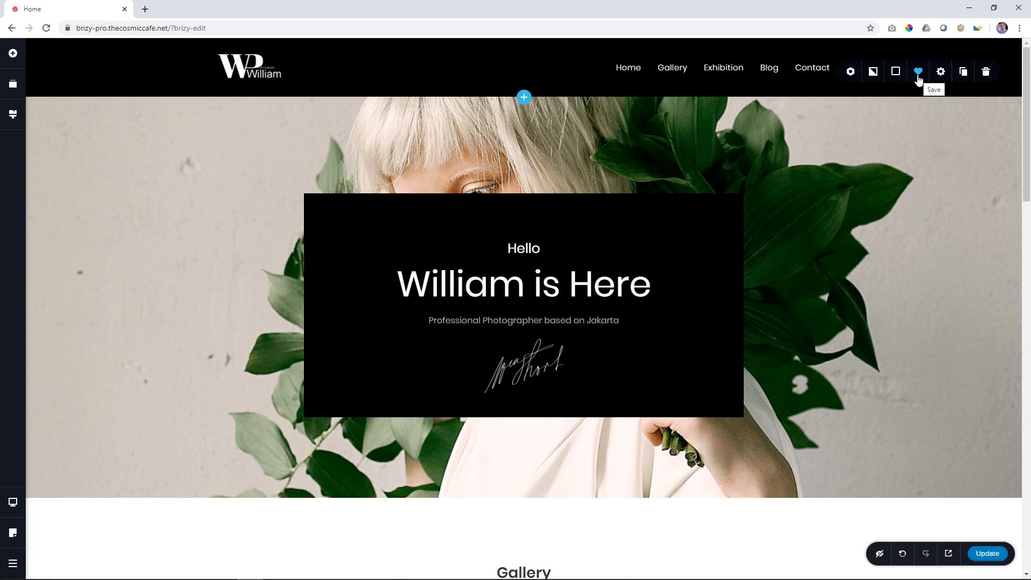
click(852, 74)
click(799, 107)
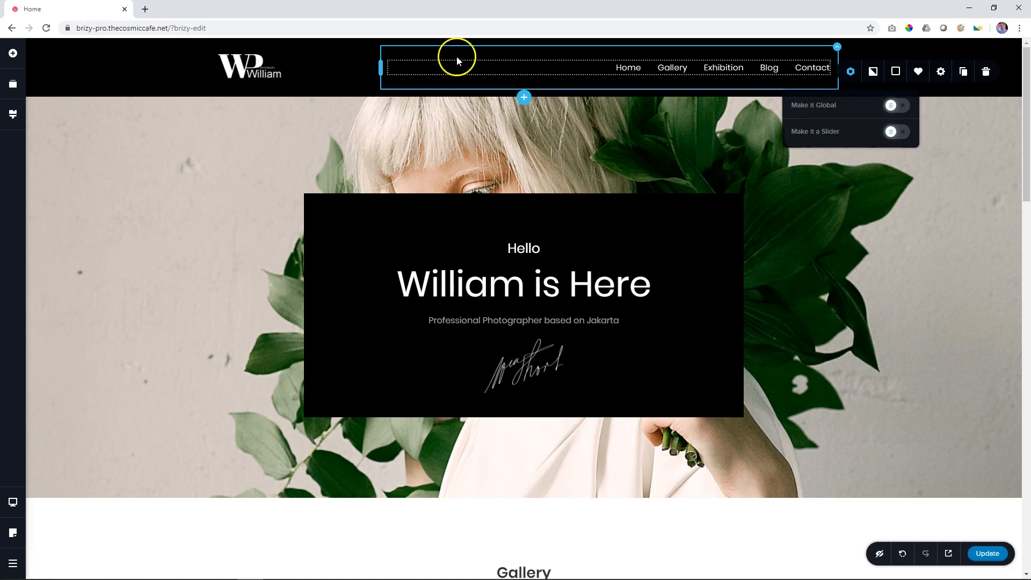
click(152, 72)
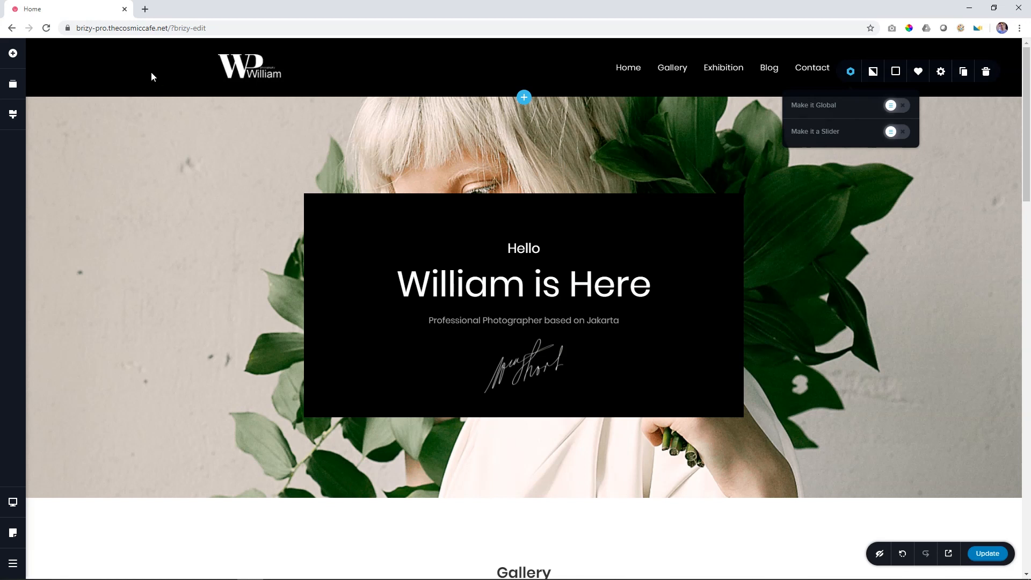
click(149, 74)
click(899, 106)
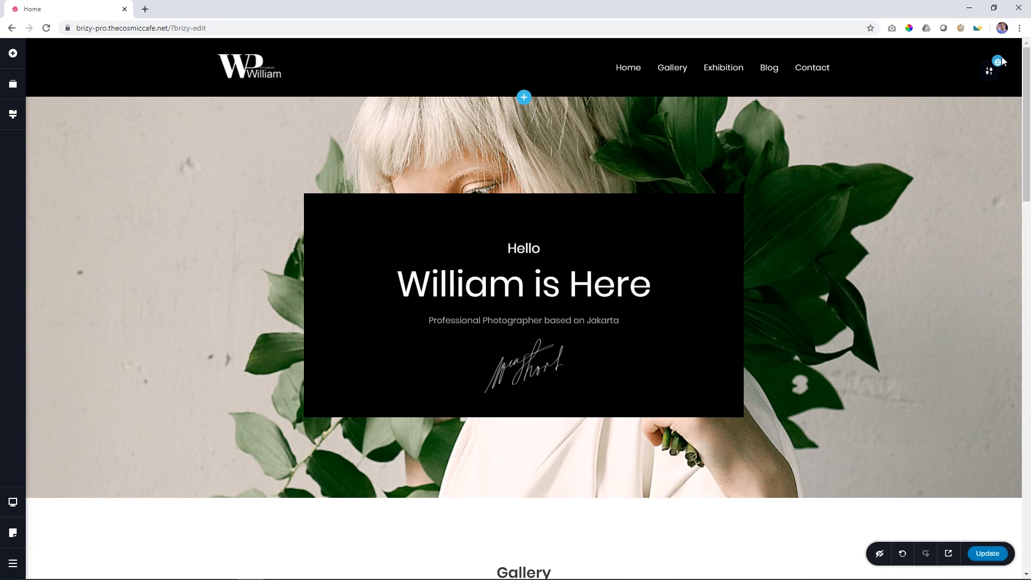
Step: Make the black footer block with the copyright text and menu a global block
scroll(960, 203, down, 20)
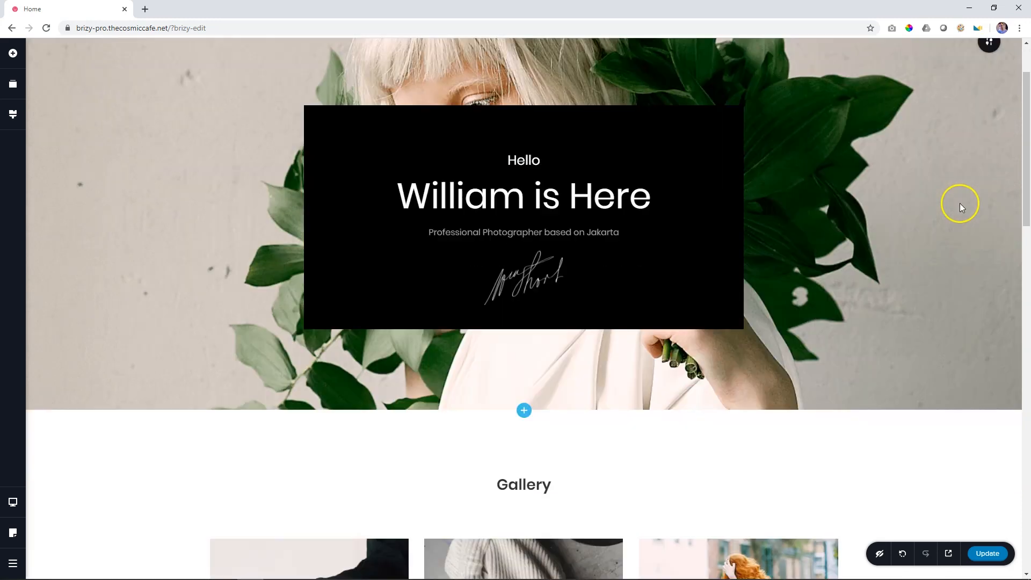
scroll(959, 215, down, 3)
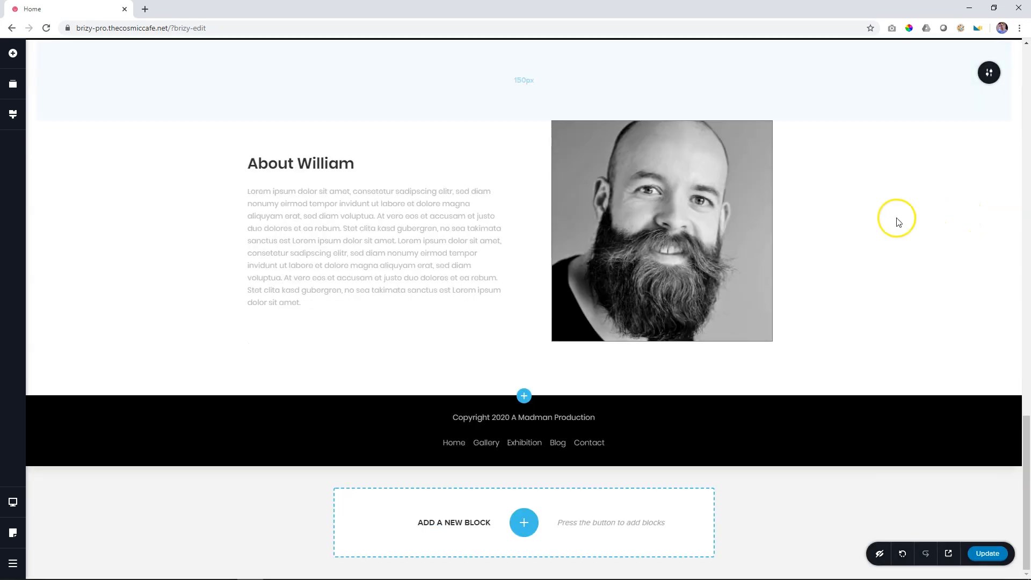
click(850, 428)
click(898, 367)
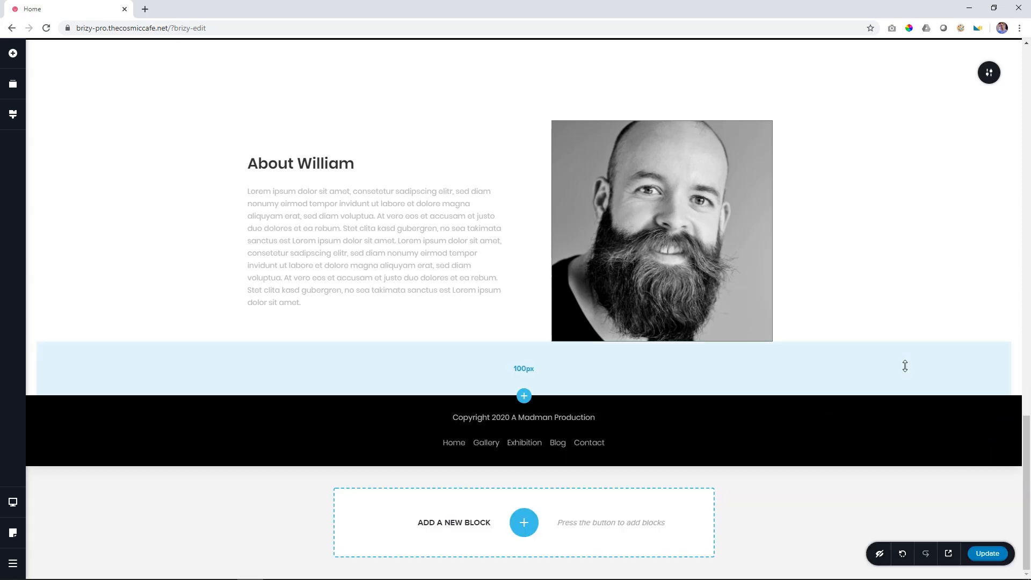
scroll(925, 339, up, 20)
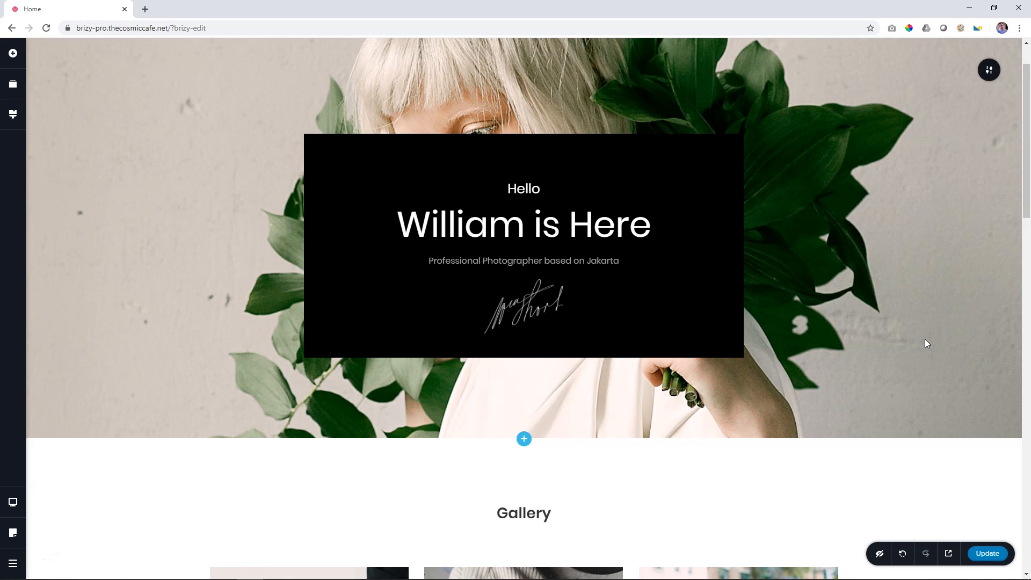
Step: Update the Home page and preview it from header to footer
click(989, 553)
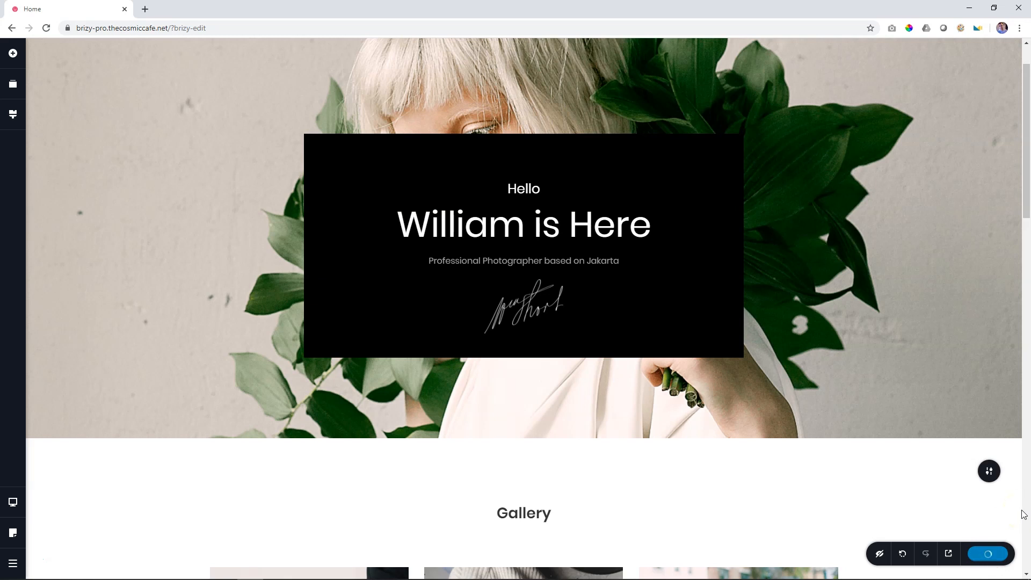
click(949, 554)
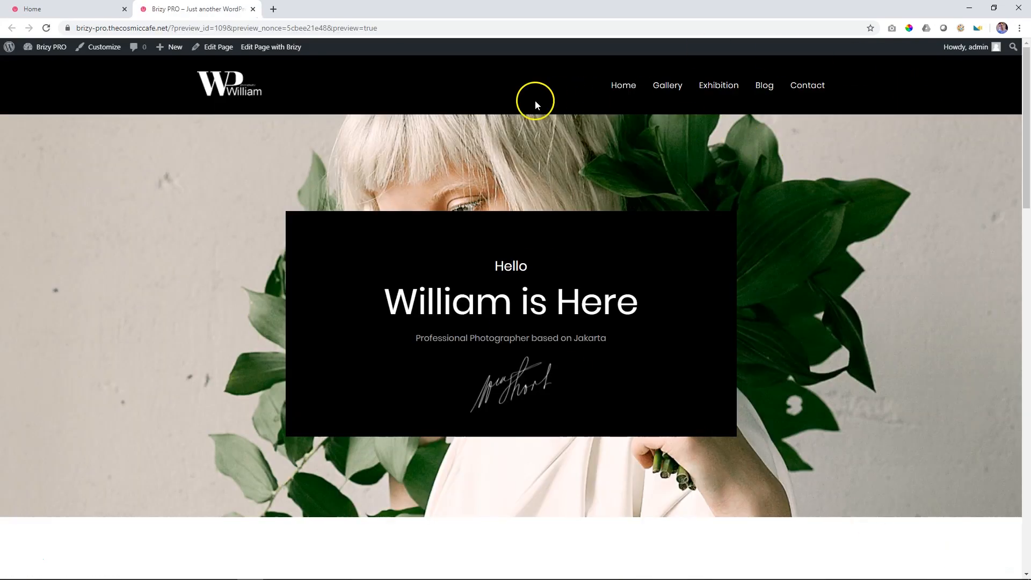
drag(1027, 160, 1025, 549)
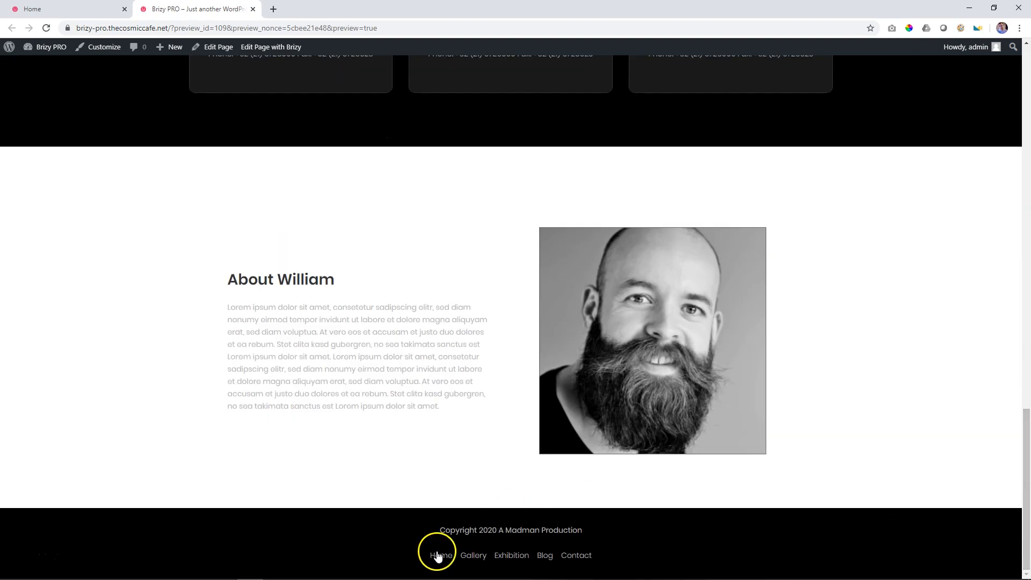
scroll(944, 387, up, 15)
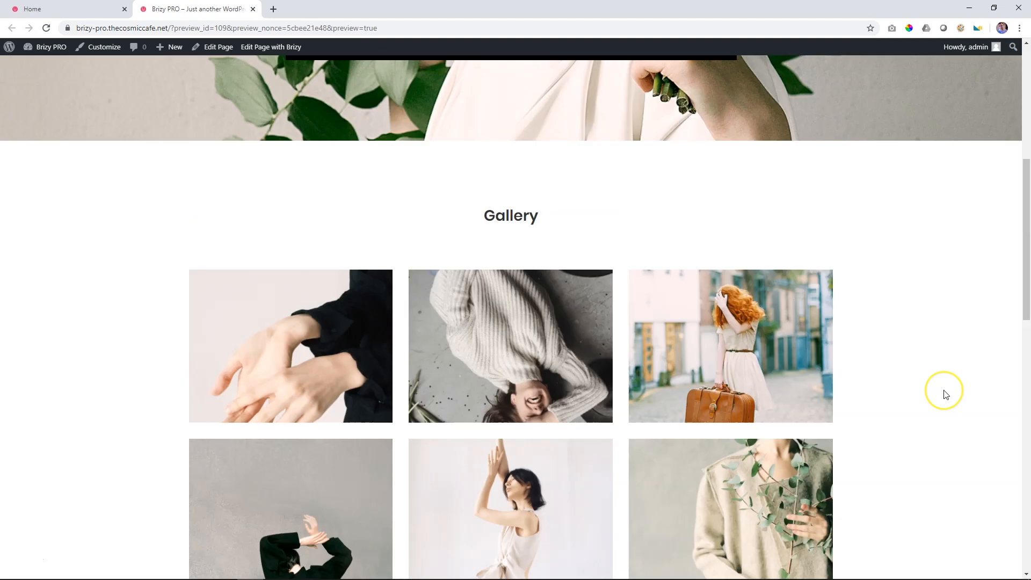
scroll(945, 395, up, 7)
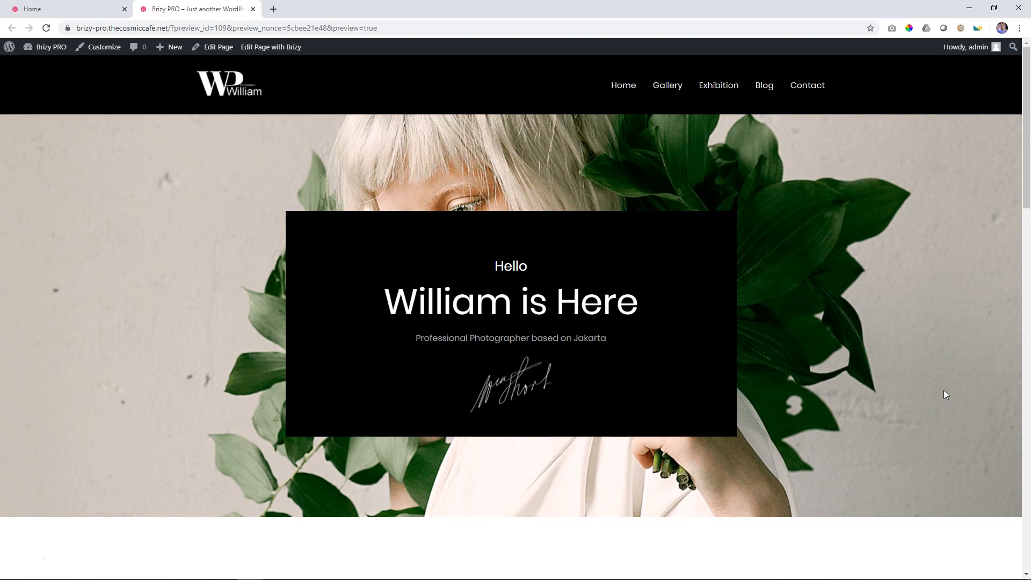
Step: Open the Gallery page from the site menu, close the Home editor, and examine the page for a header and footer
click(675, 92)
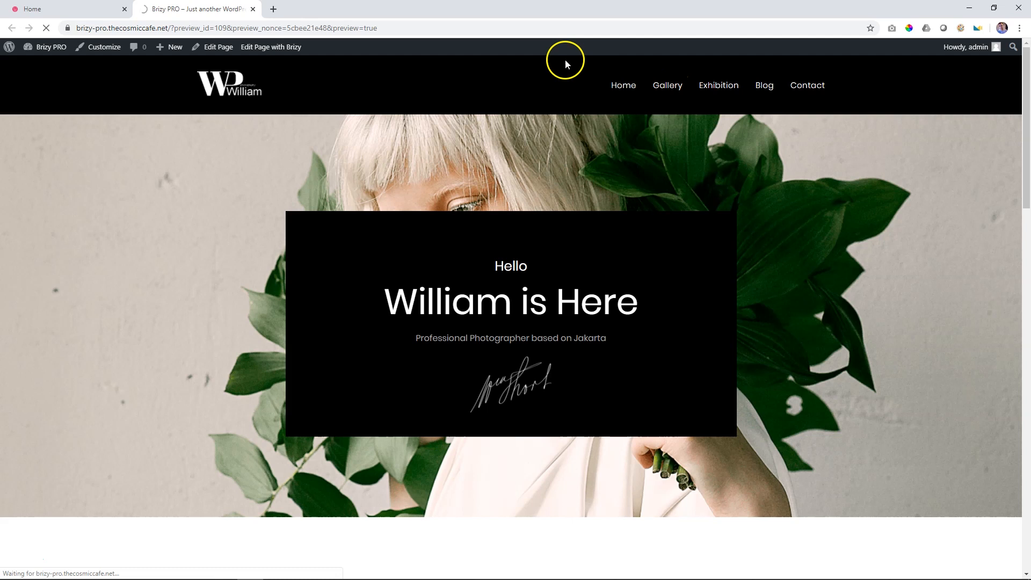
click(69, 11)
click(124, 9)
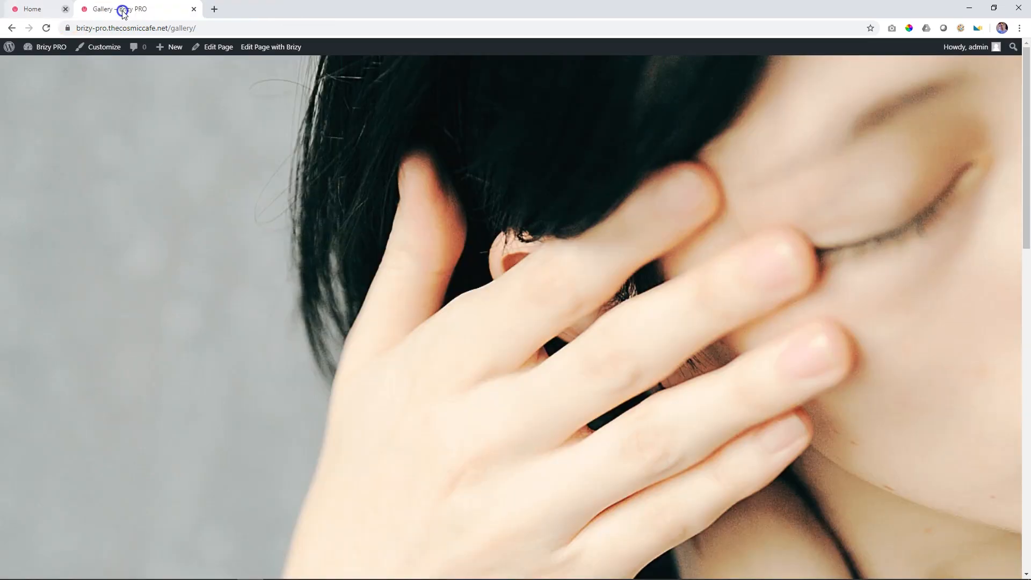
scroll(599, 305, down, 15)
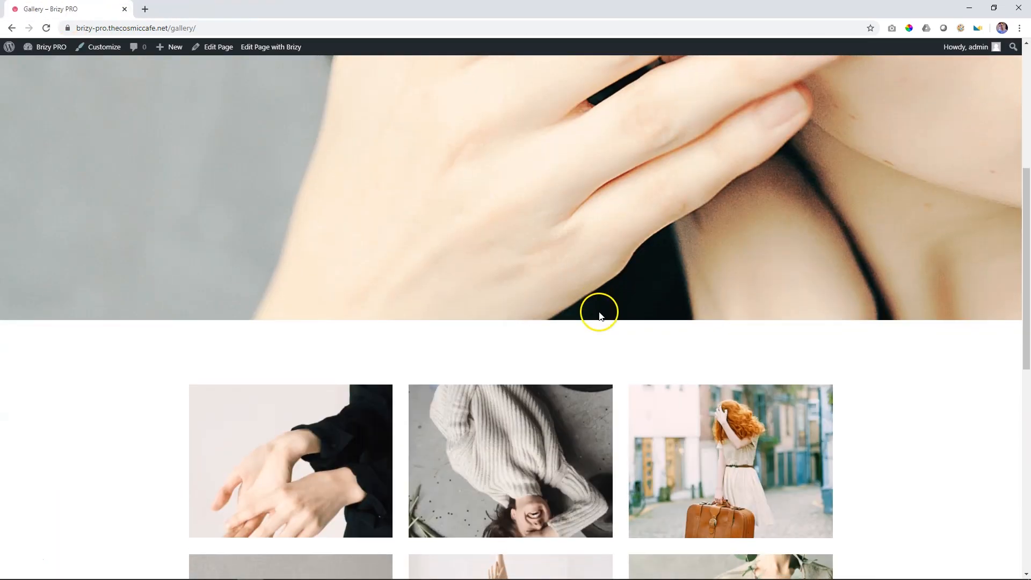
scroll(601, 319, up, 7)
scroll(601, 319, up, 9)
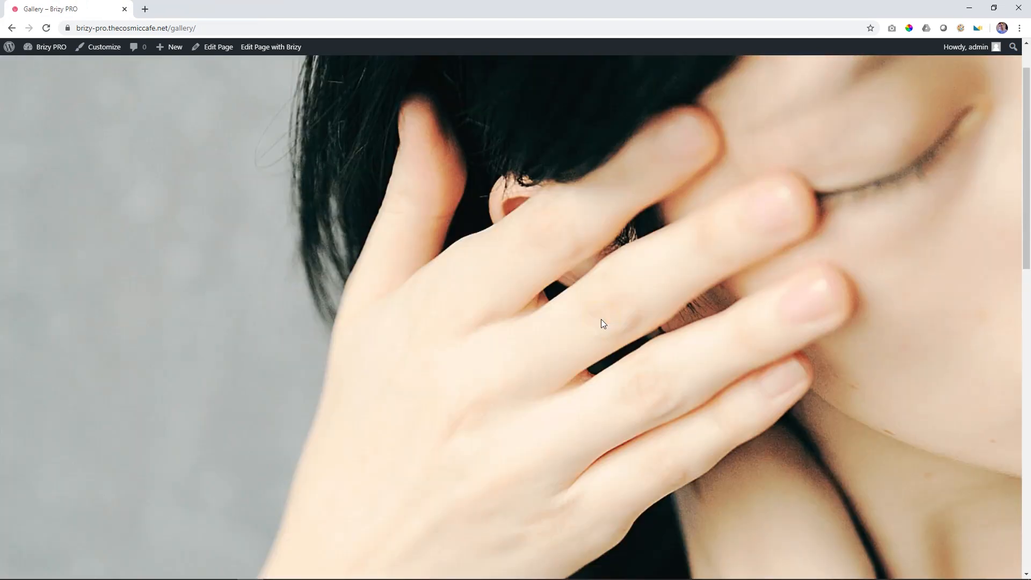
scroll(511, 301, down, 15)
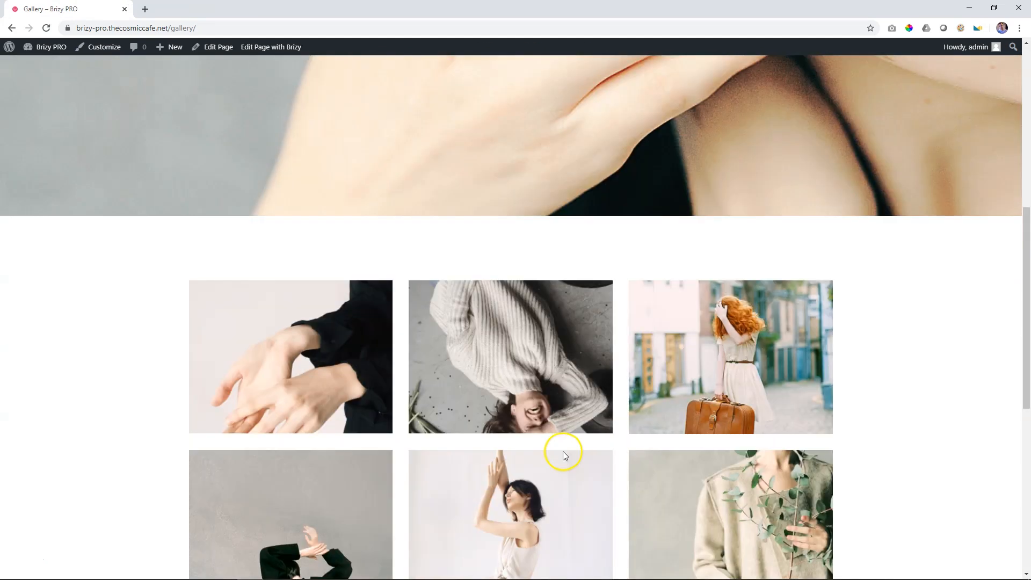
scroll(517, 452, up, 15)
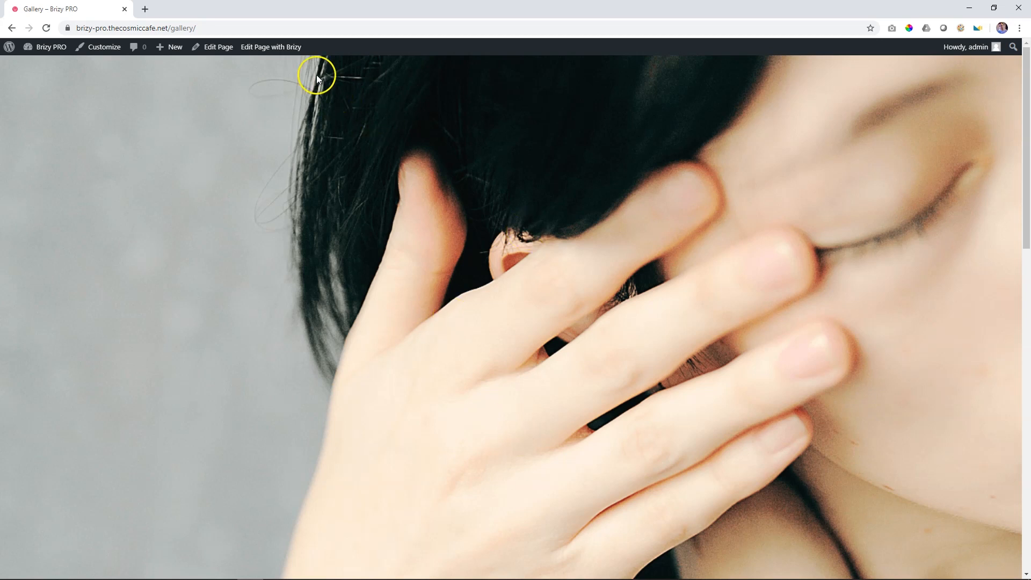
Step: Edit the Gallery page with Brizy, inserting the global header block and moving it above the large hero image
click(262, 48)
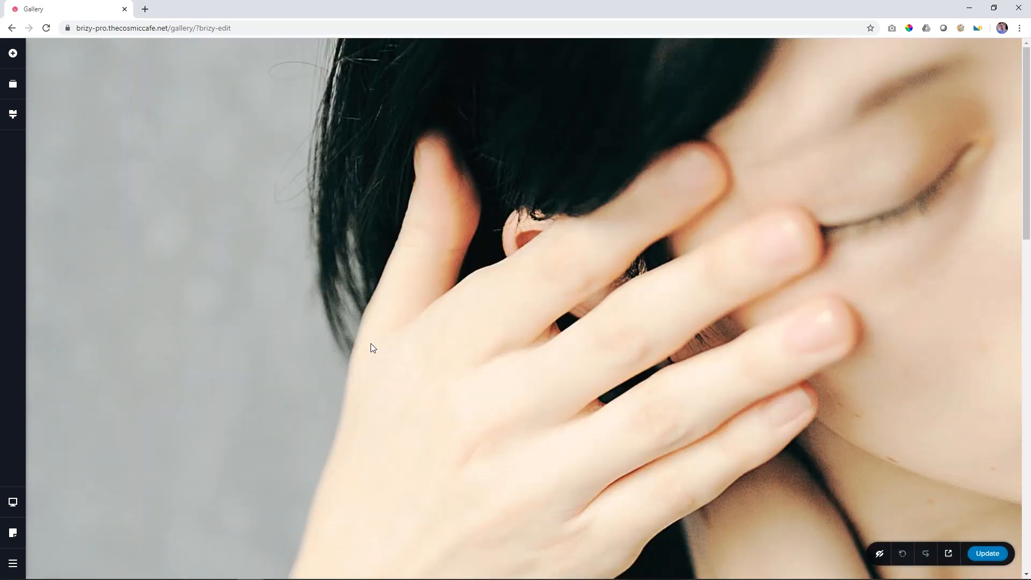
scroll(371, 344, down, 5)
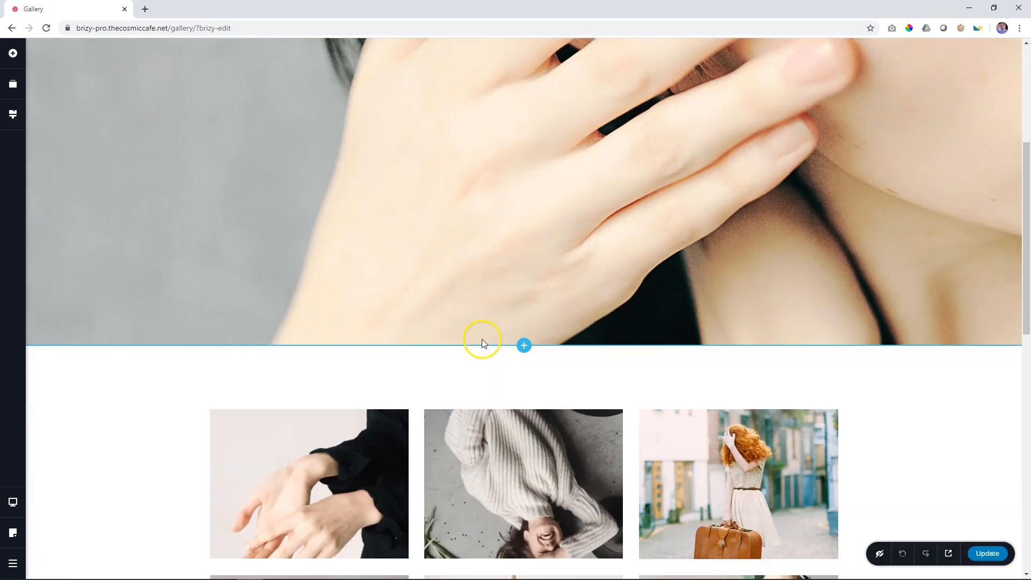
click(522, 346)
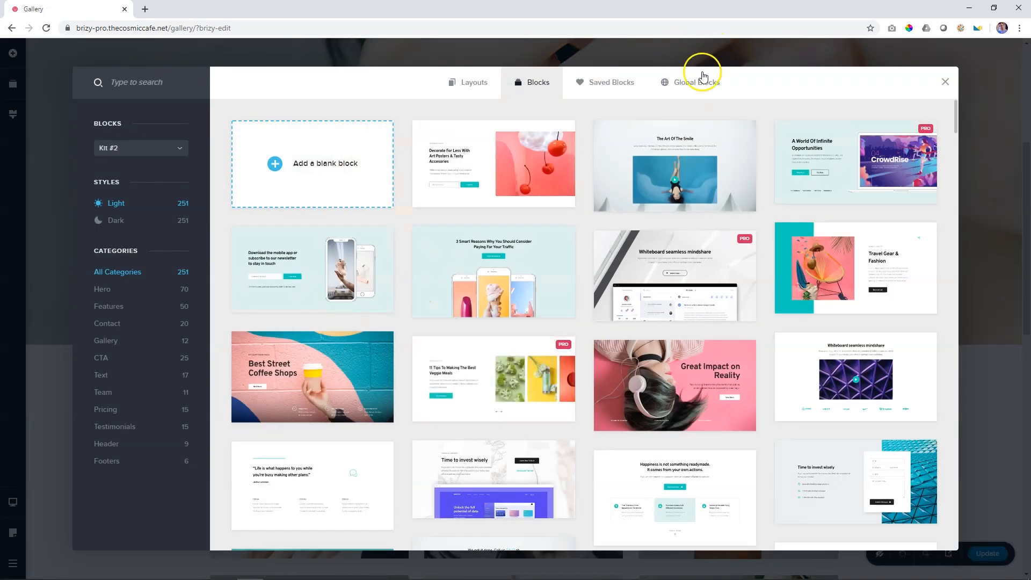
click(700, 82)
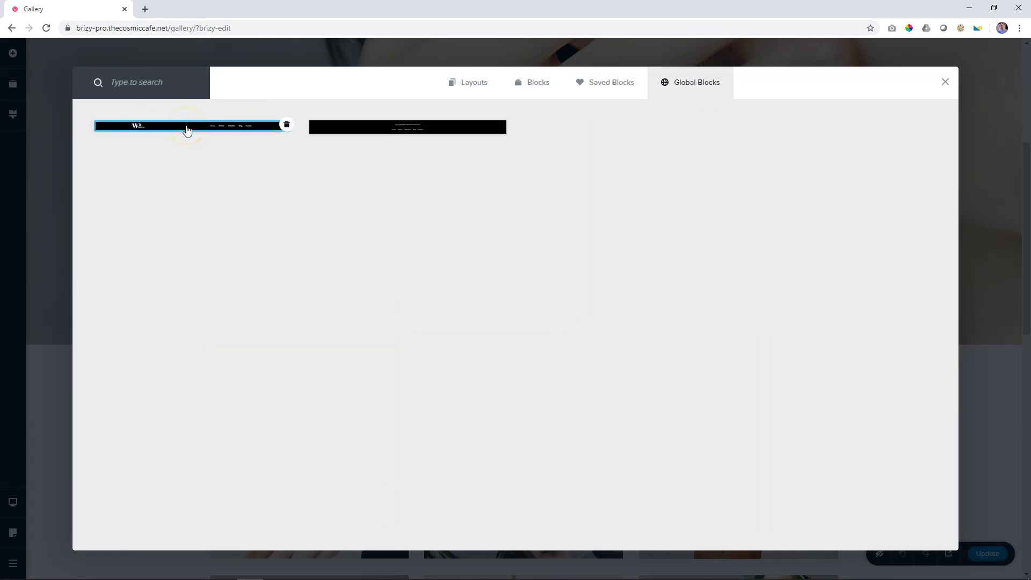
click(187, 128)
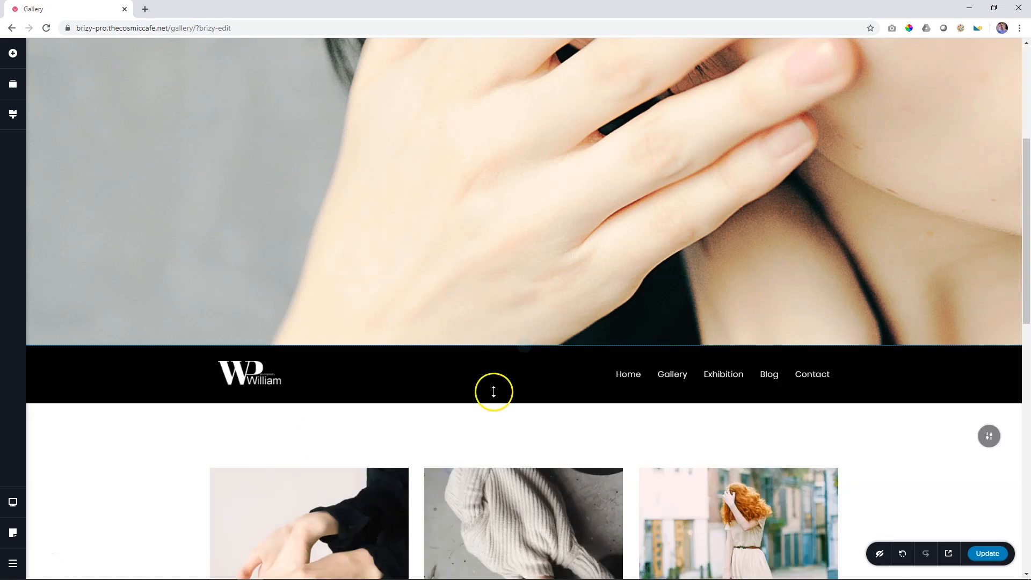
click(14, 86)
drag(101, 164, 95, 83)
Step: Add the global footer block at the end of the Gallery page
scroll(382, 184, down, 10)
scroll(382, 184, down, 7)
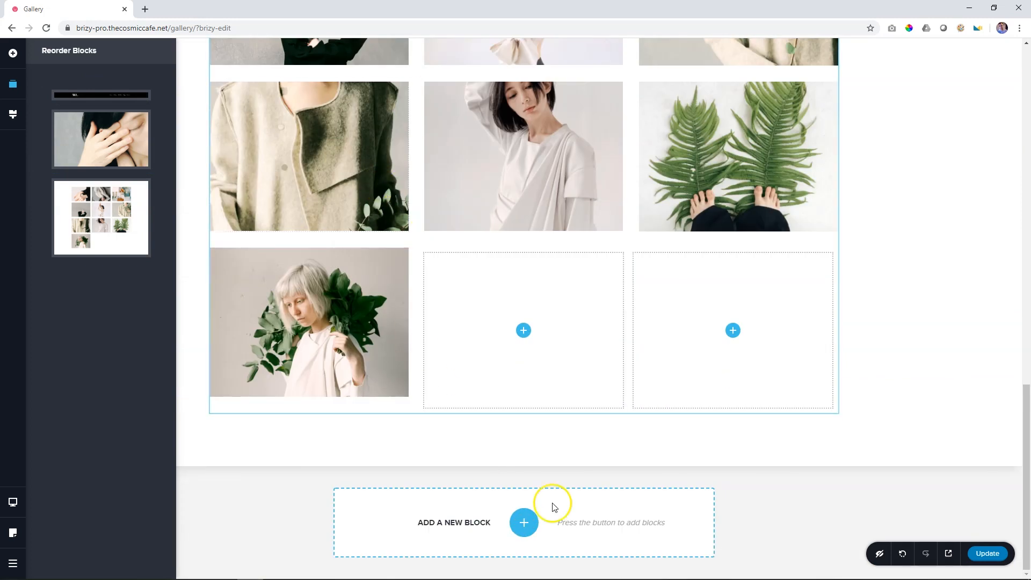
click(523, 522)
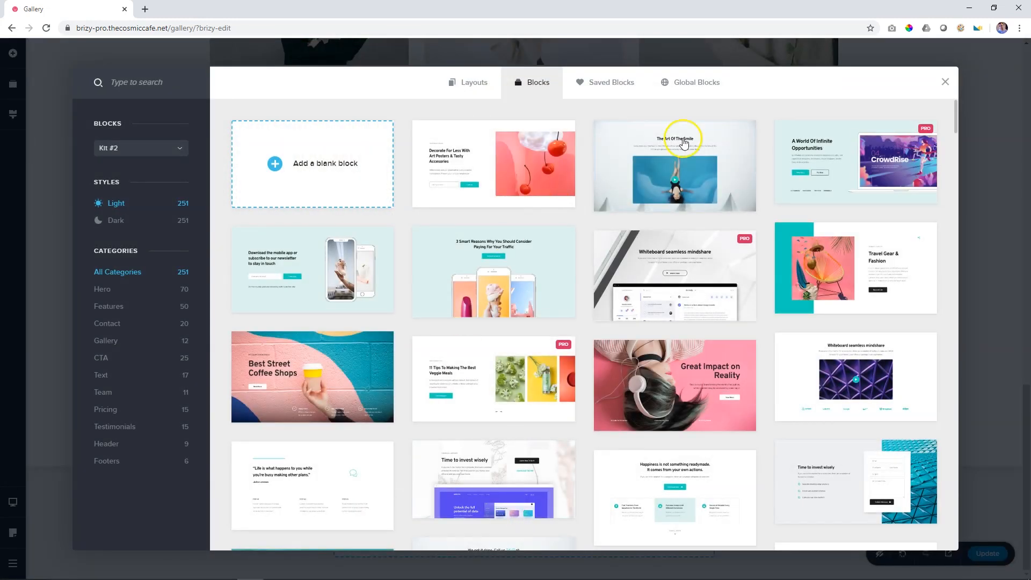
click(712, 87)
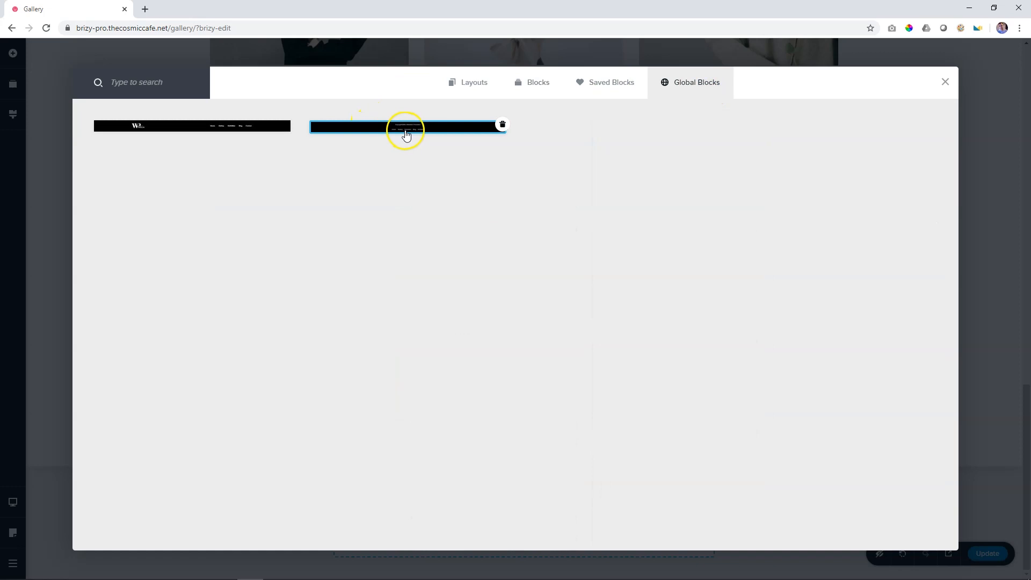
click(404, 127)
Step: Update the Gallery page and preview it
scroll(897, 362, up, 10)
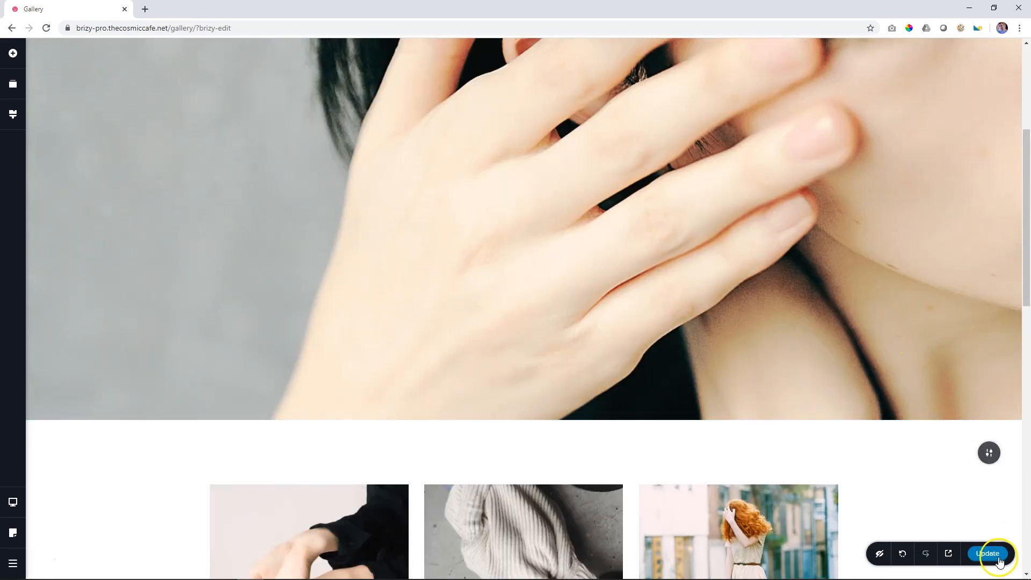
click(999, 559)
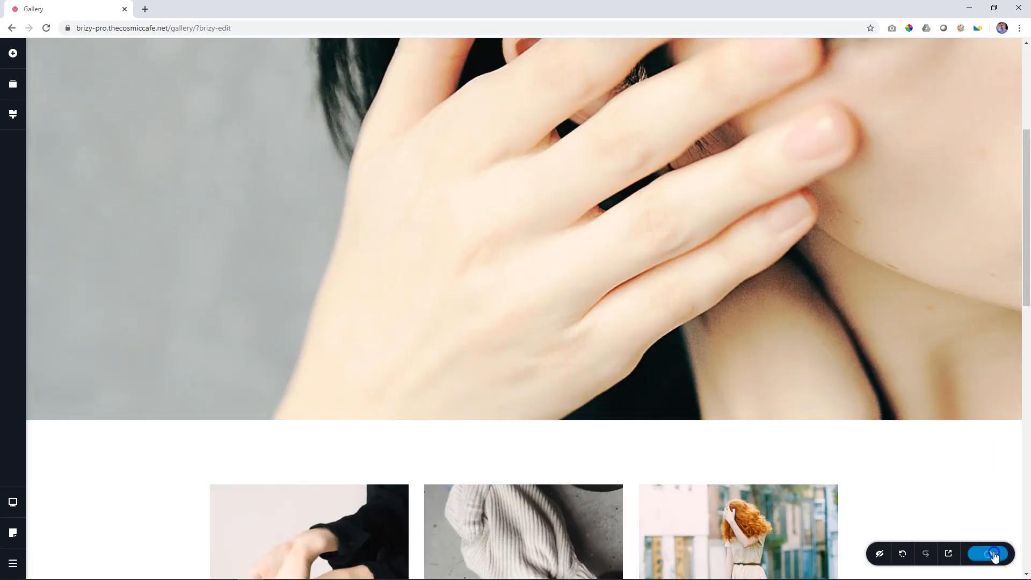
click(949, 554)
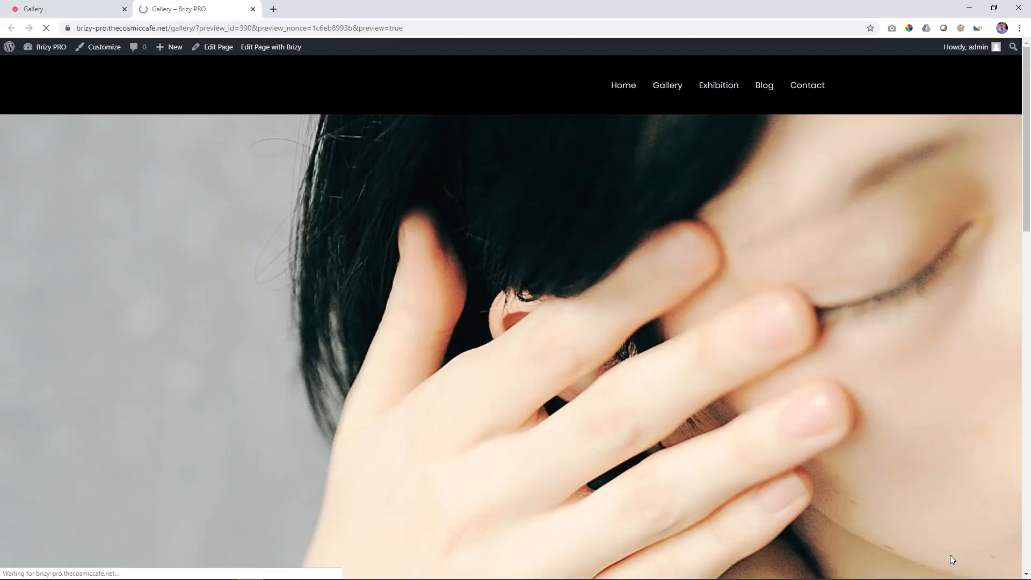
click(988, 424)
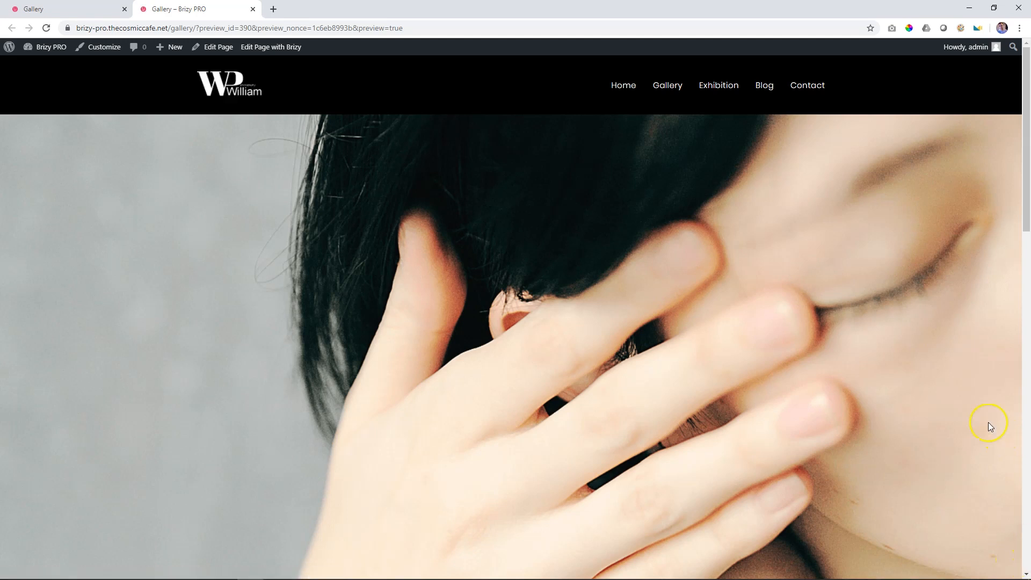
Step: Open the Home page from the header menu and check it down to the footer
click(627, 89)
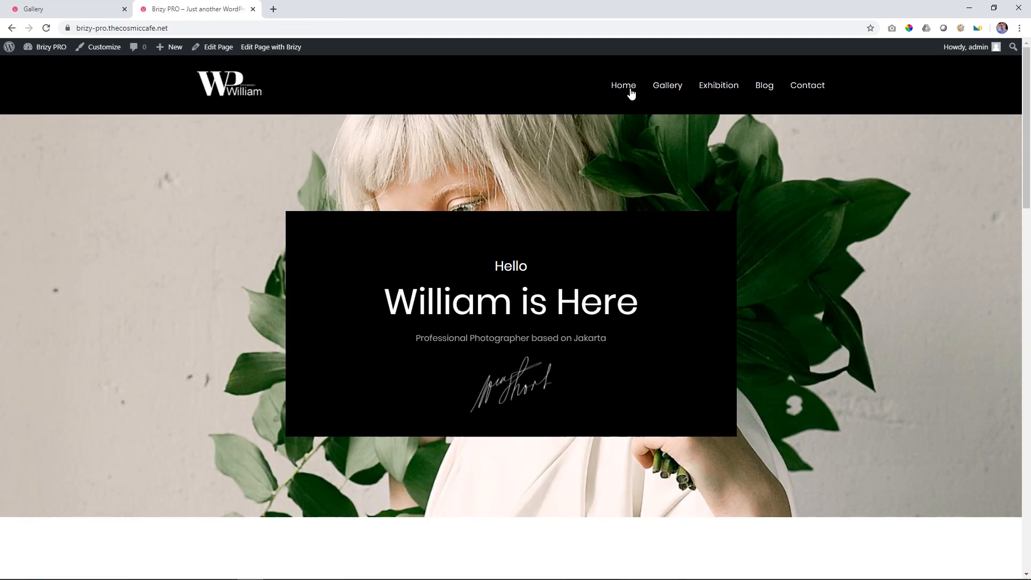
scroll(739, 183, down, 10)
scroll(745, 197, down, 10)
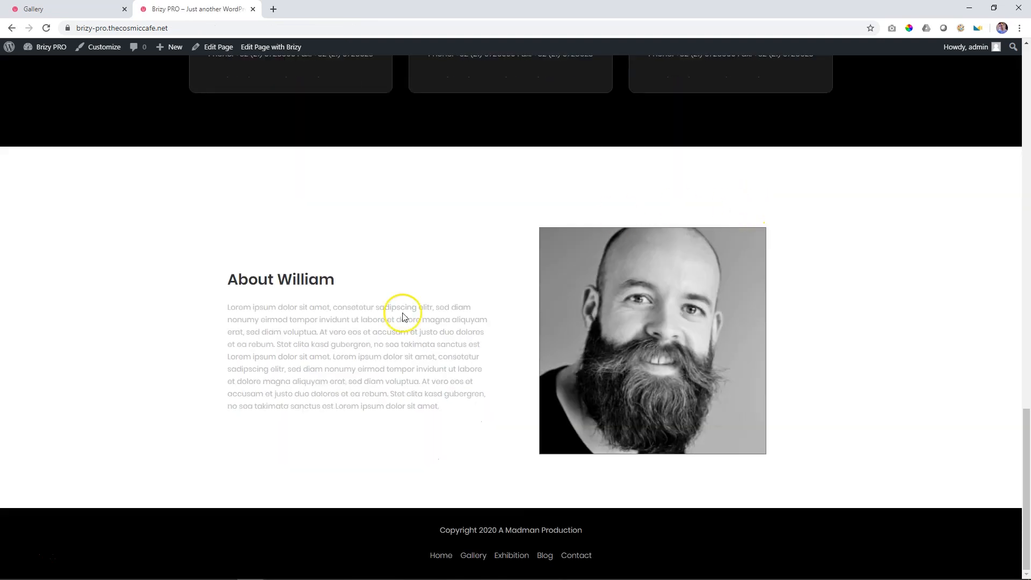
Step: Go through the Gallery page to the Exhibition page, close the old Gallery editor, and edit the Exhibition page with Brizy
click(472, 557)
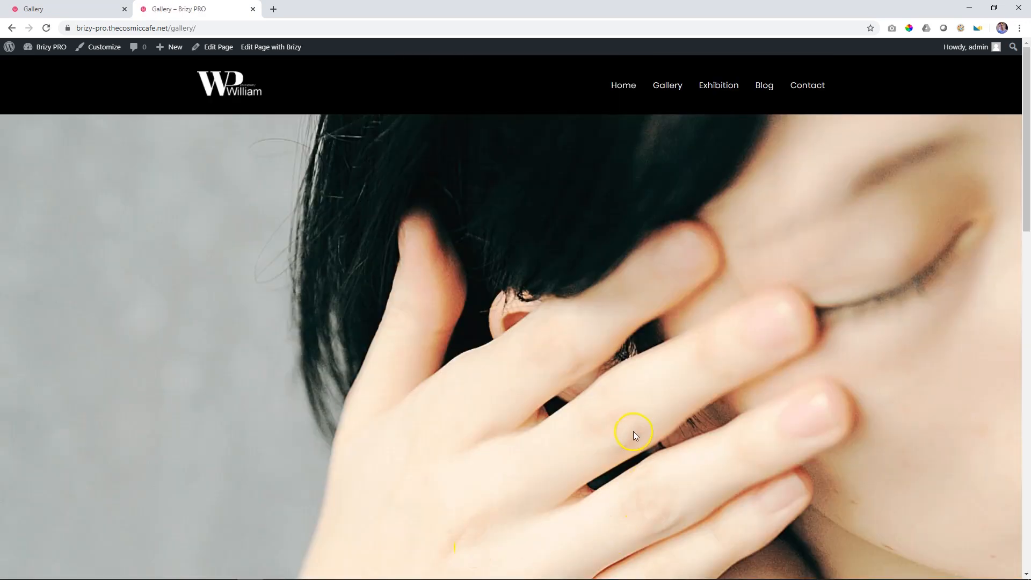
click(715, 90)
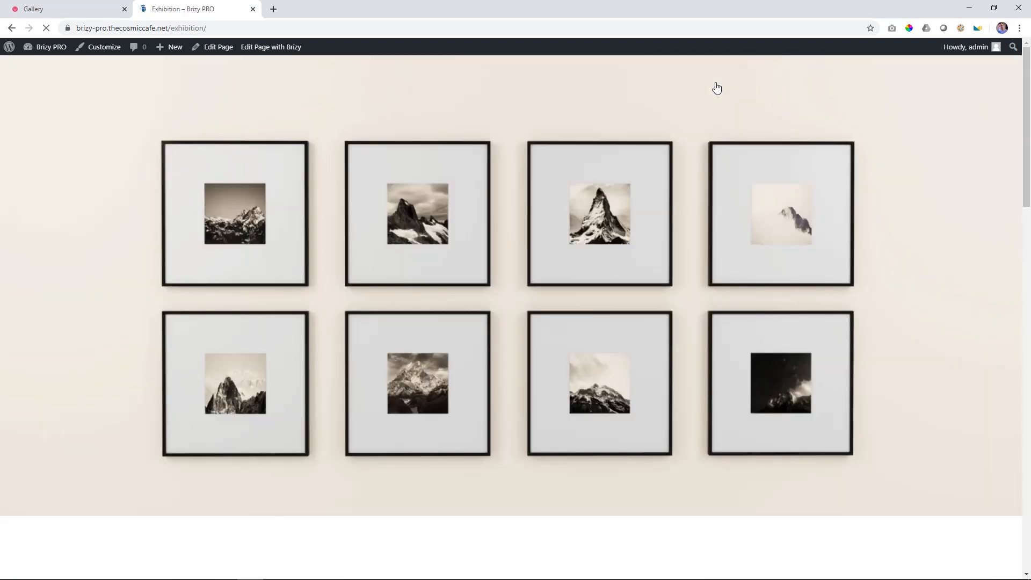
click(89, 13)
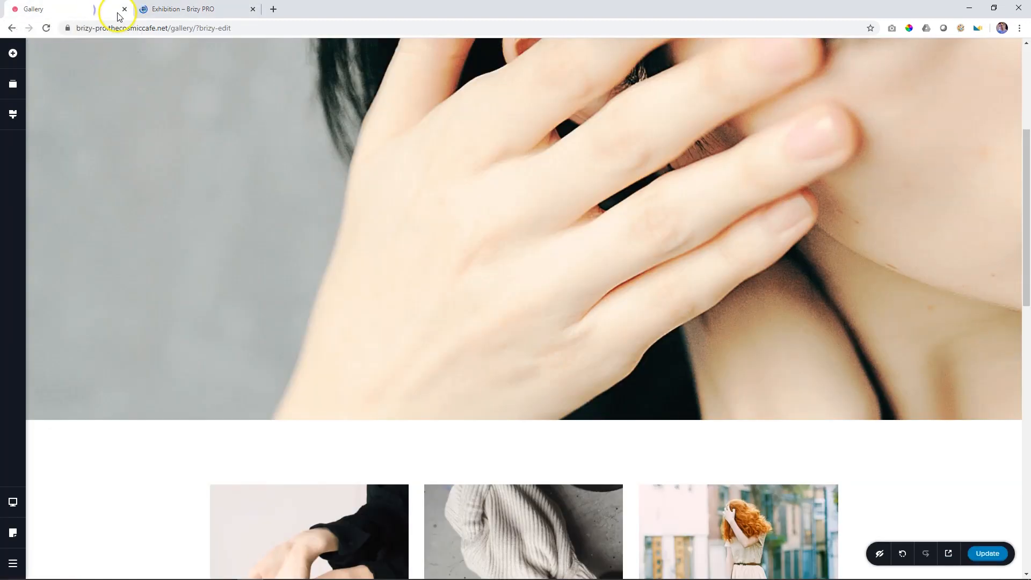
click(125, 9)
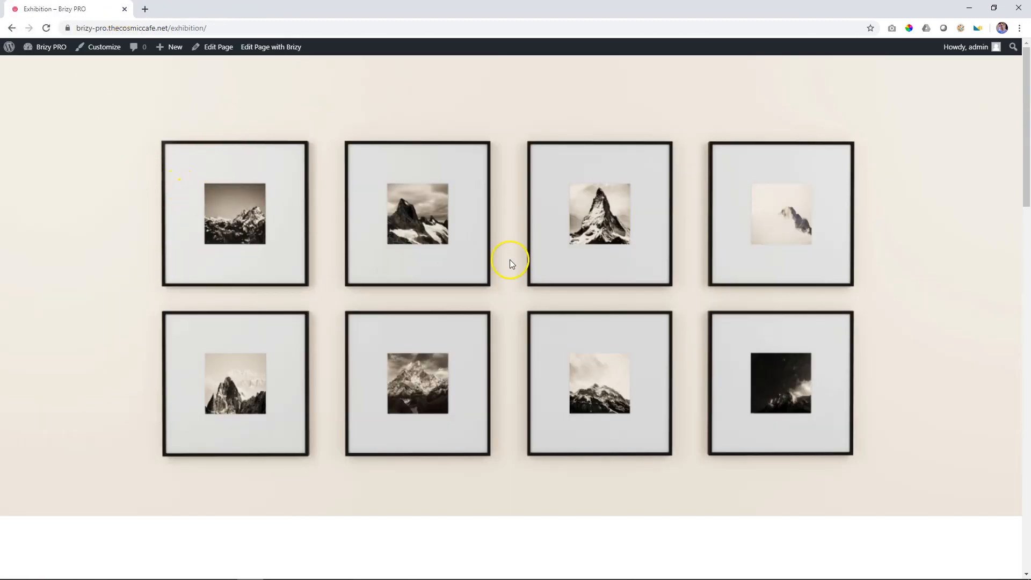
click(274, 51)
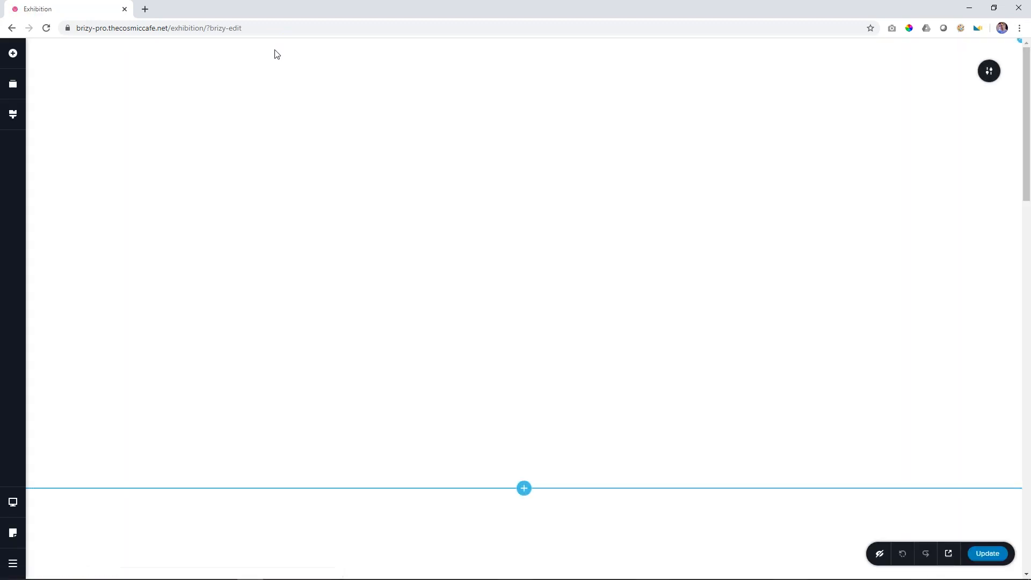
Step: Insert the global header block on the Exhibition page and move it above the hero image of framed mountain pictures
scroll(287, 241, down, 6)
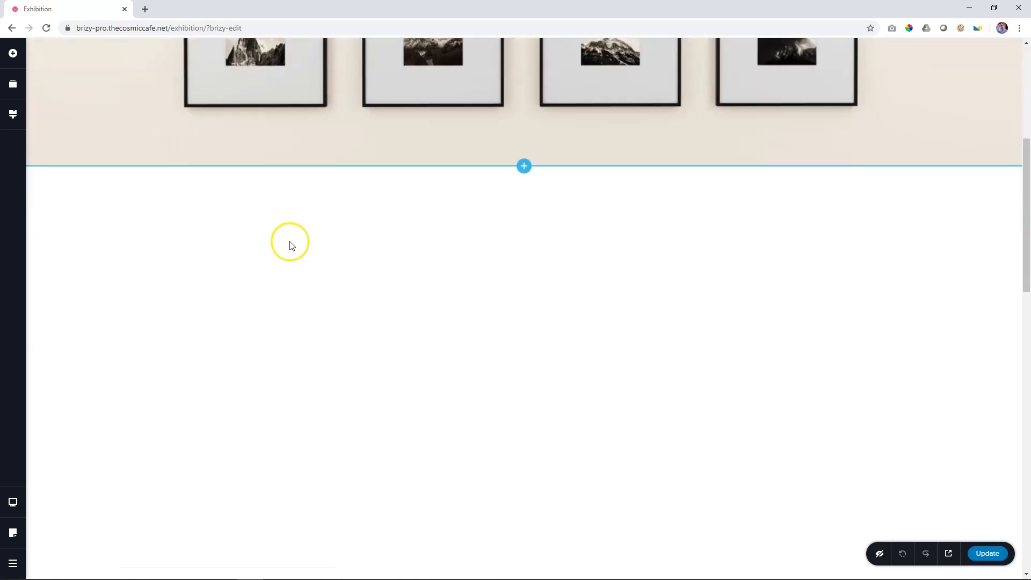
scroll(290, 246, down, 1)
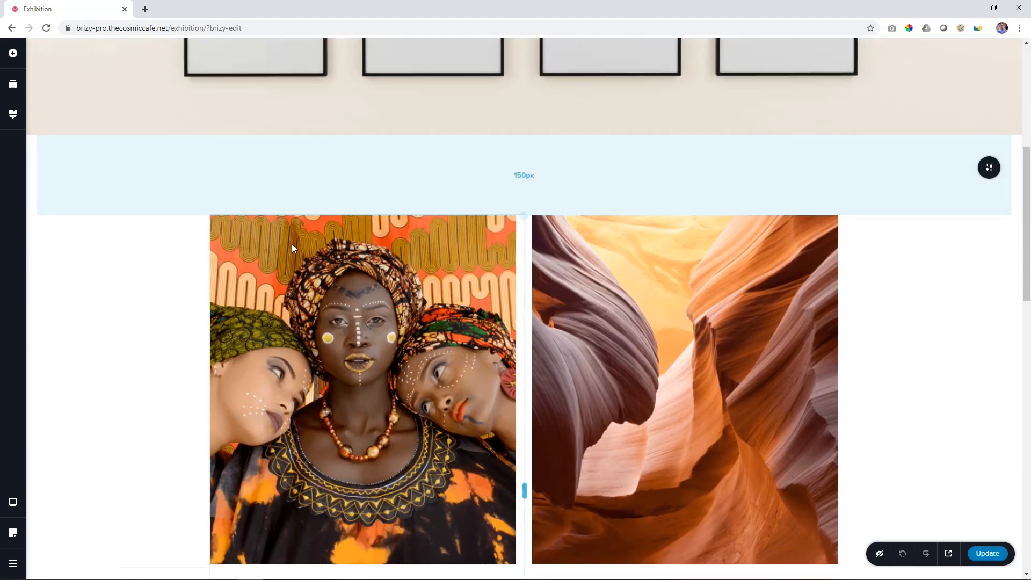
scroll(292, 247, down, 11)
scroll(293, 248, up, 7)
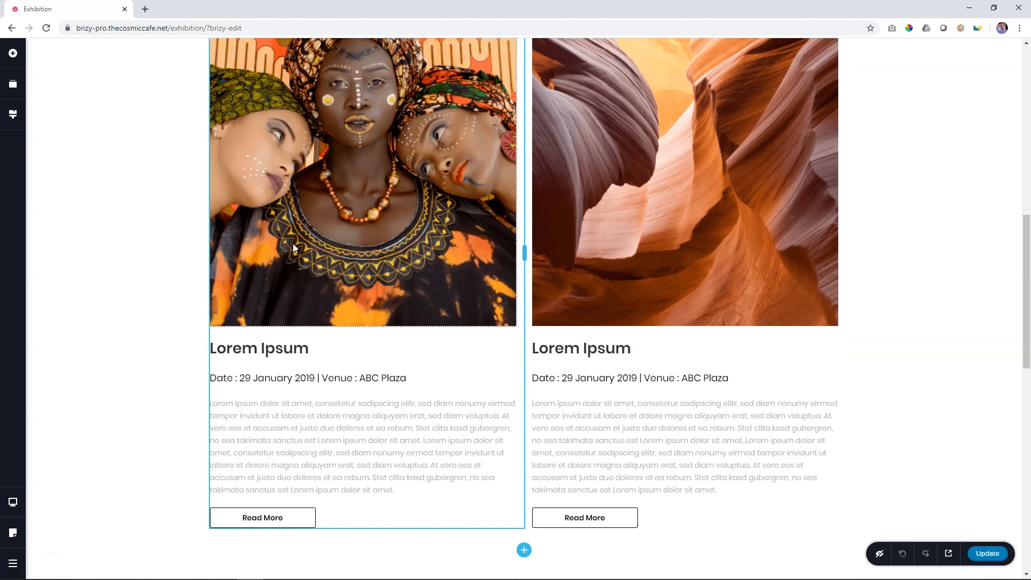
scroll(293, 247, up, 10)
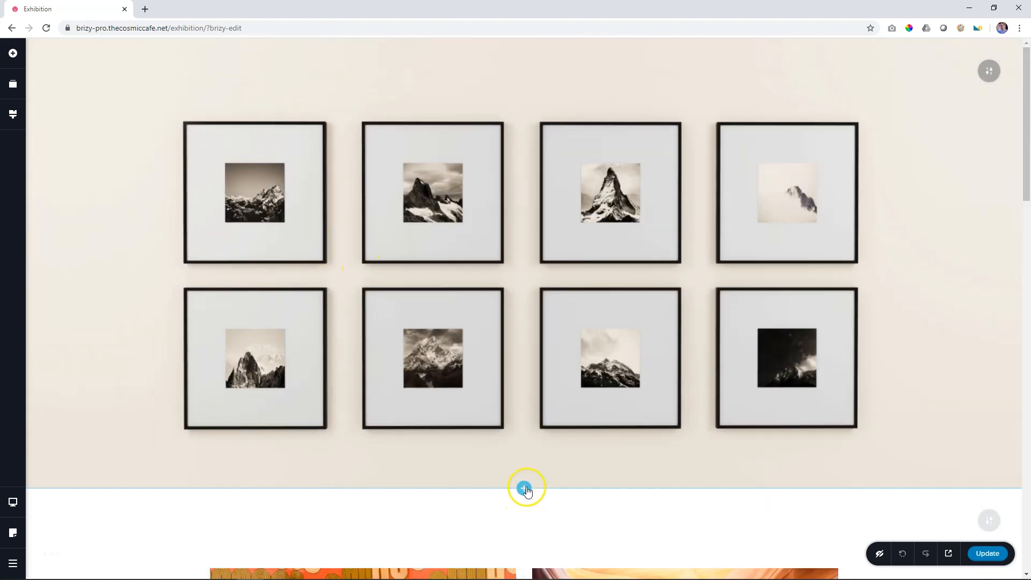
click(525, 489)
click(711, 89)
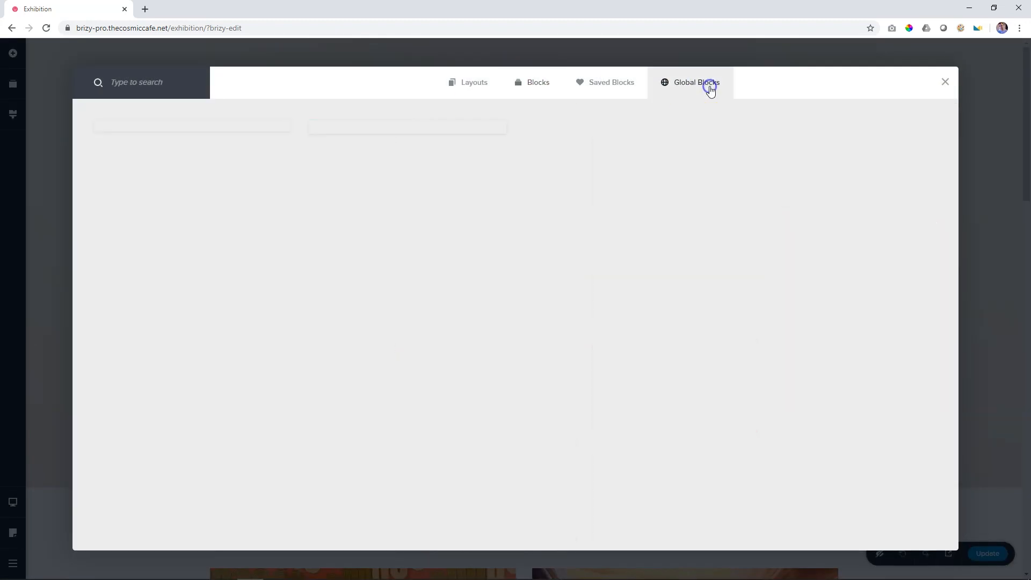
click(201, 125)
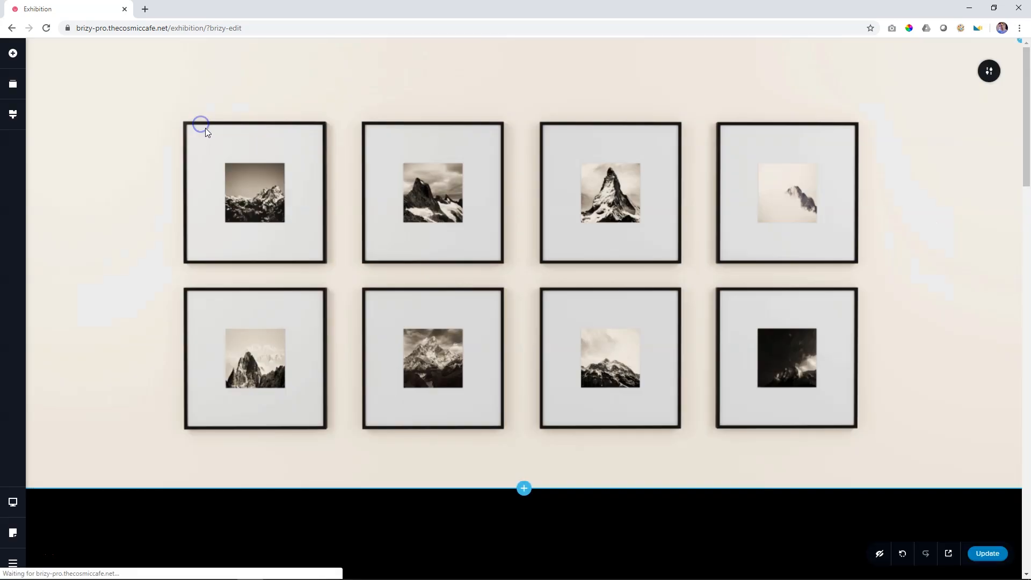
click(13, 84)
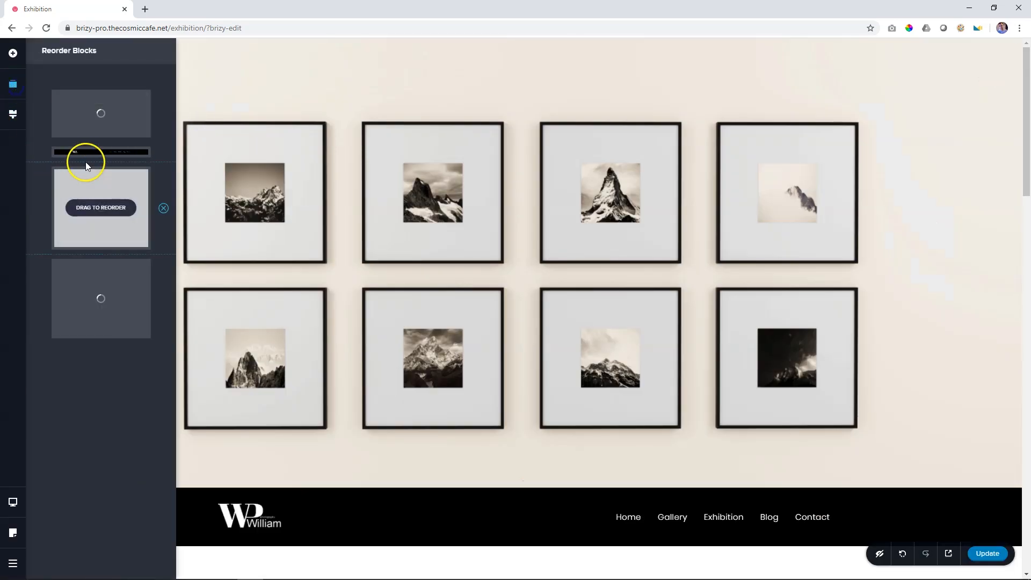
drag(87, 152, 88, 92)
Step: Add the global footer block at the end of the Exhibition page
scroll(413, 204, down, 6)
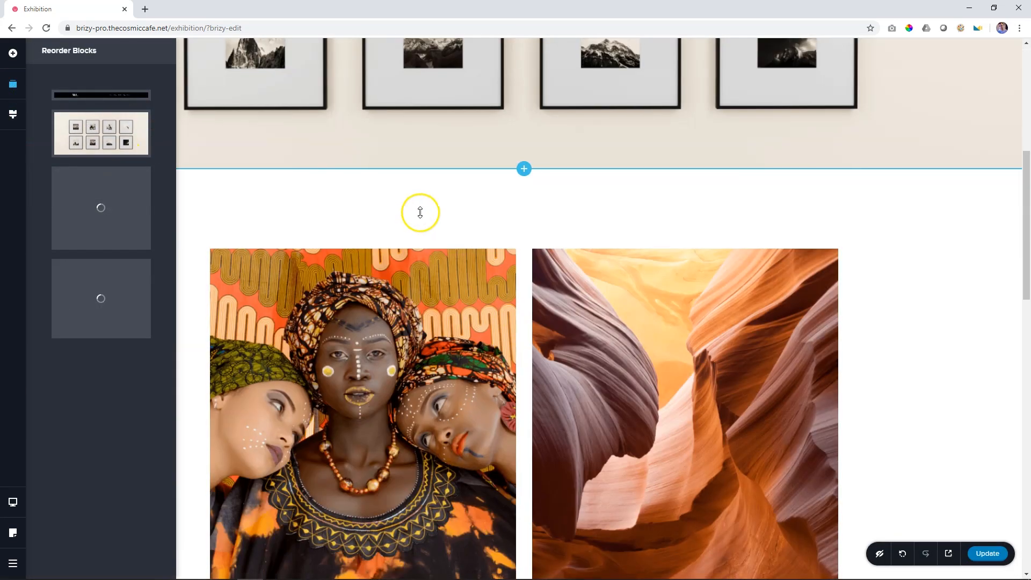
scroll(421, 214, down, 10)
click(524, 519)
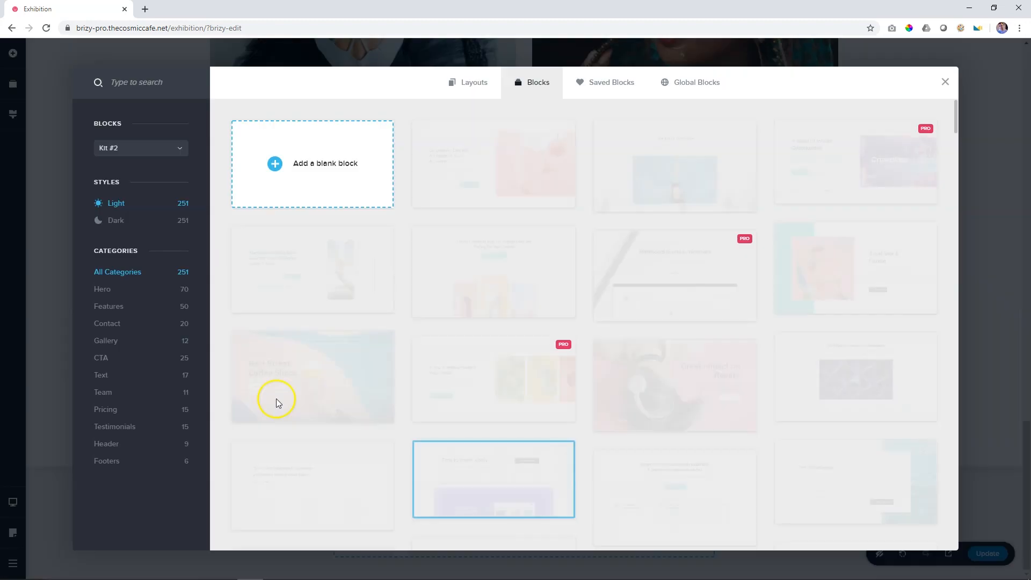
click(711, 86)
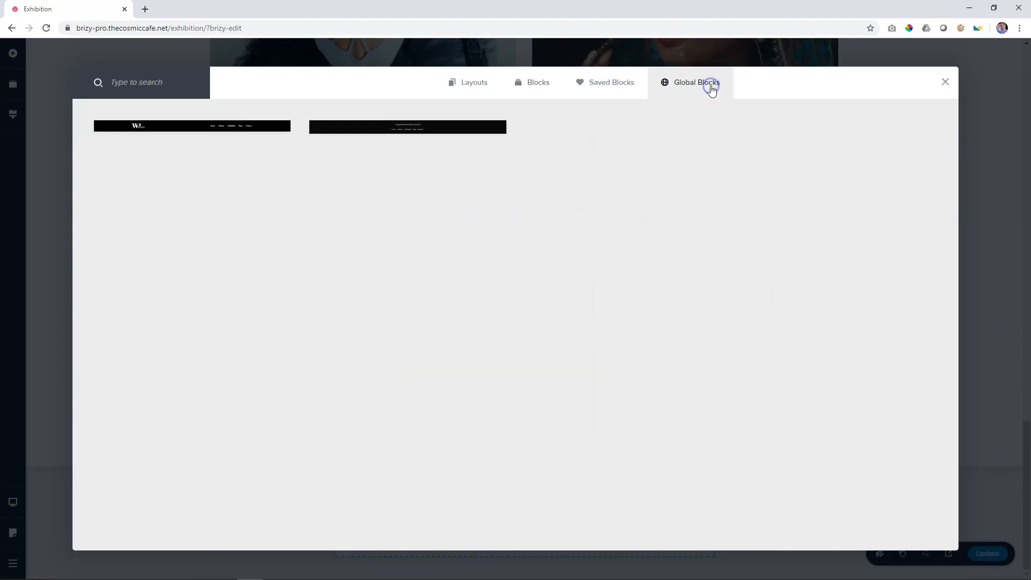
click(430, 127)
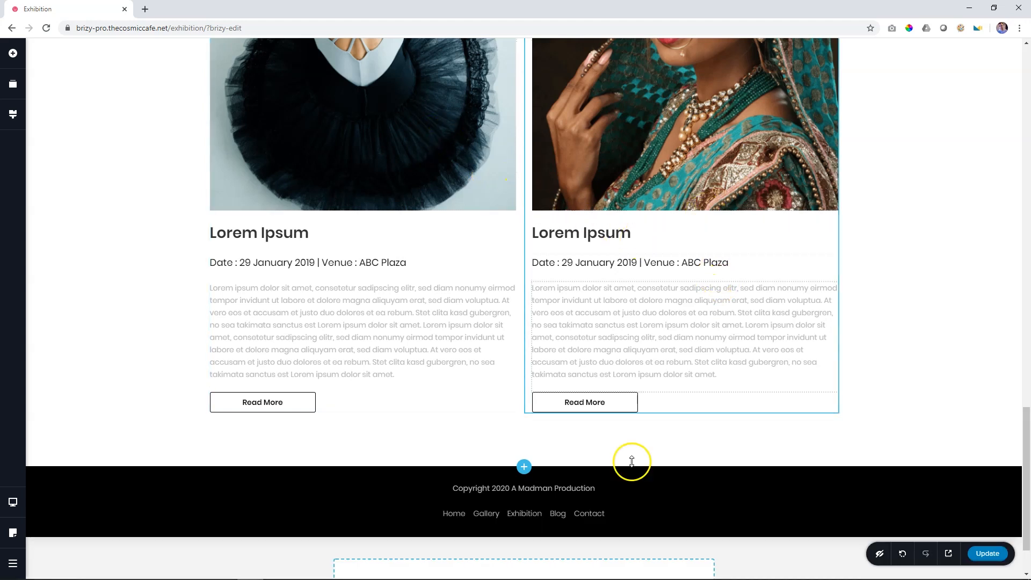
Step: Update the Exhibition page and preview it, checking it from the header down to the footer
scroll(601, 491, up, 8)
scroll(601, 489, up, 15)
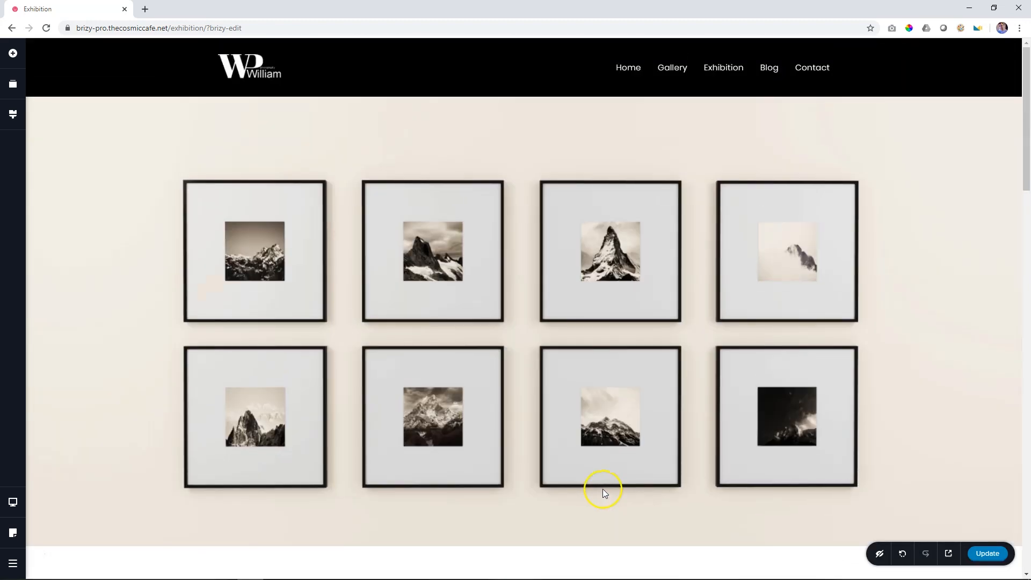
click(992, 553)
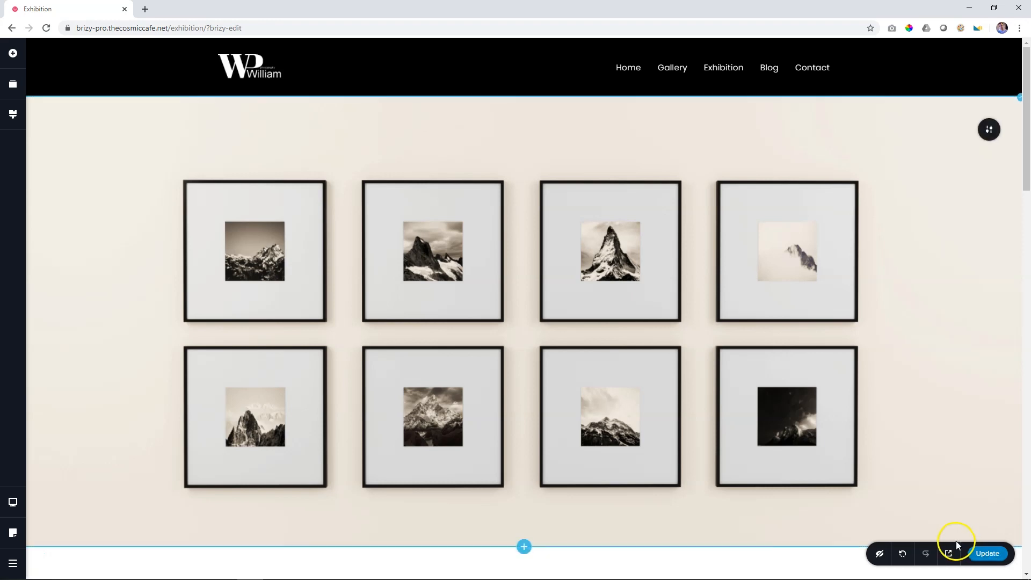
click(948, 553)
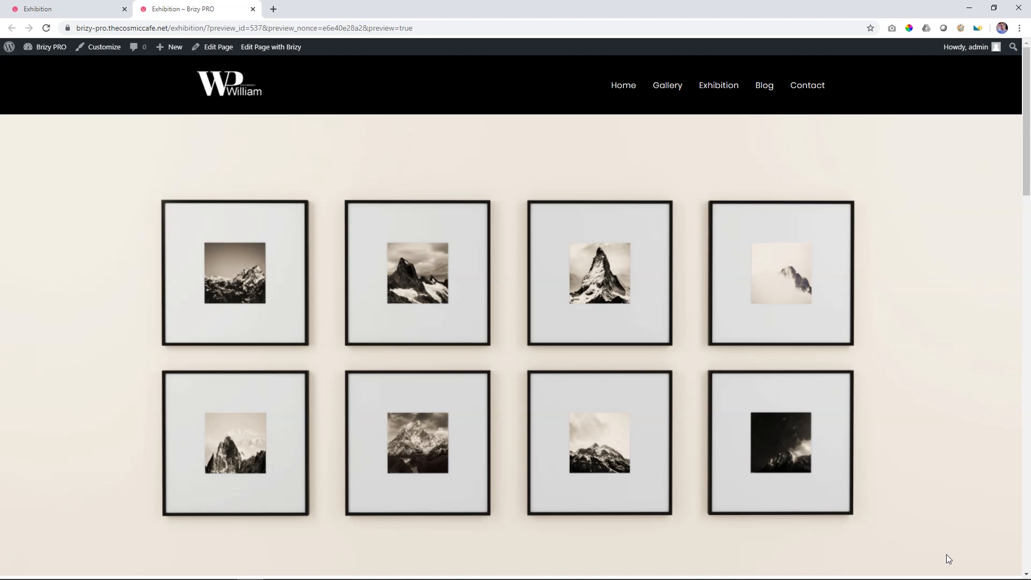
scroll(821, 385, down, 15)
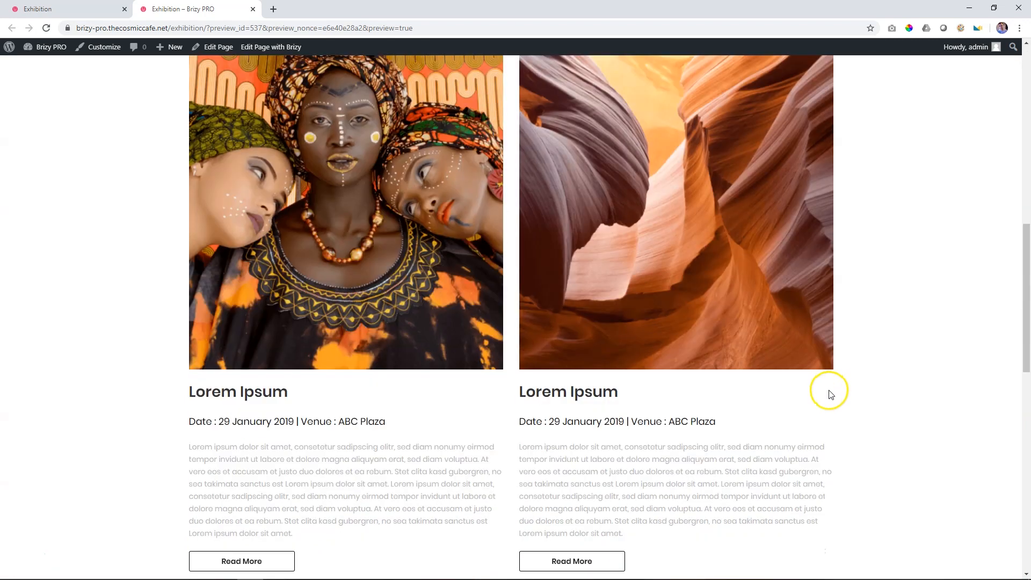
scroll(831, 396, down, 6)
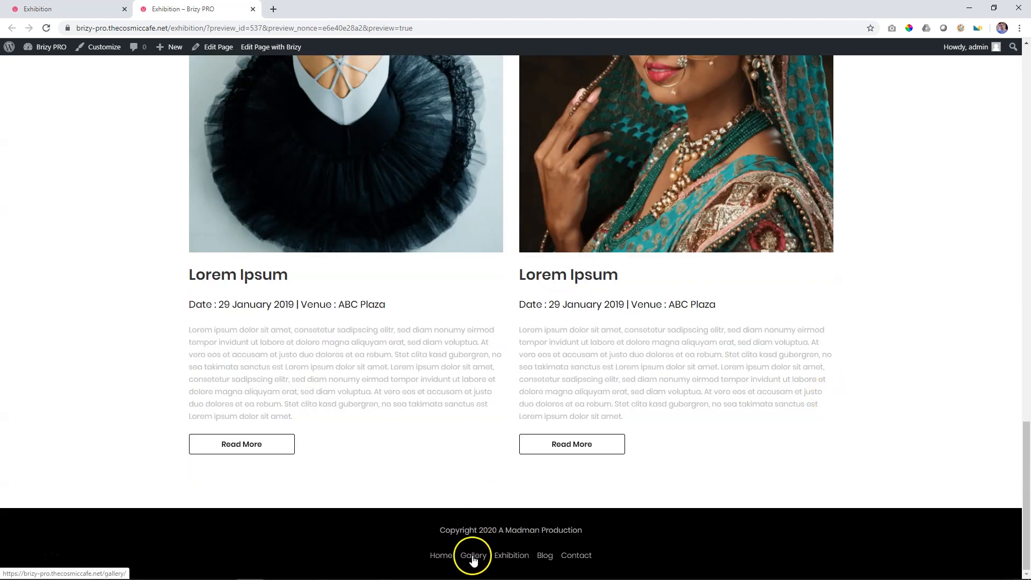
scroll(464, 500, up, 20)
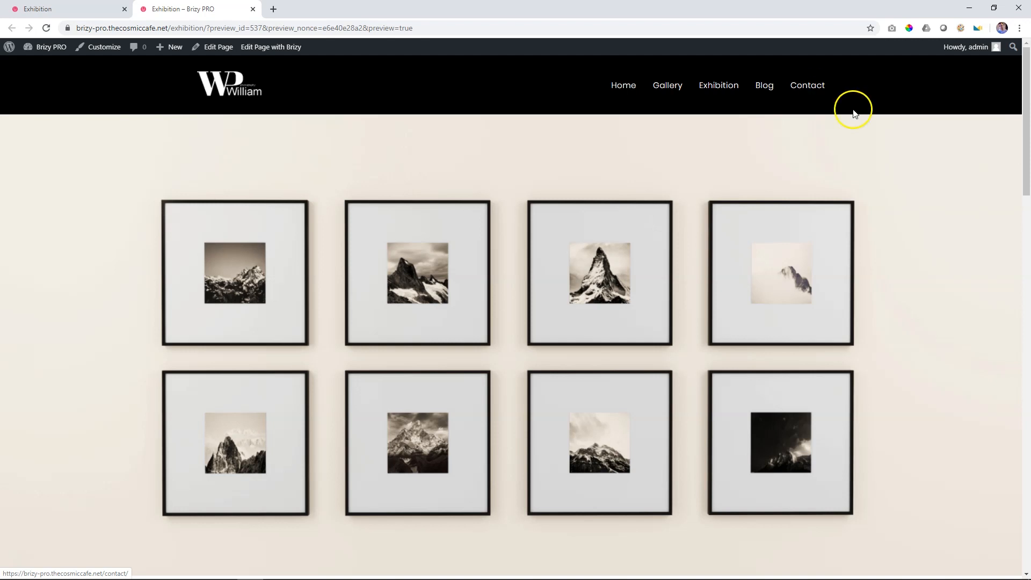
mouse_move(1027, 103)
mouse_down()
mouse_move(1028, 480)
mouse_move(1028, 102)
mouse_up()
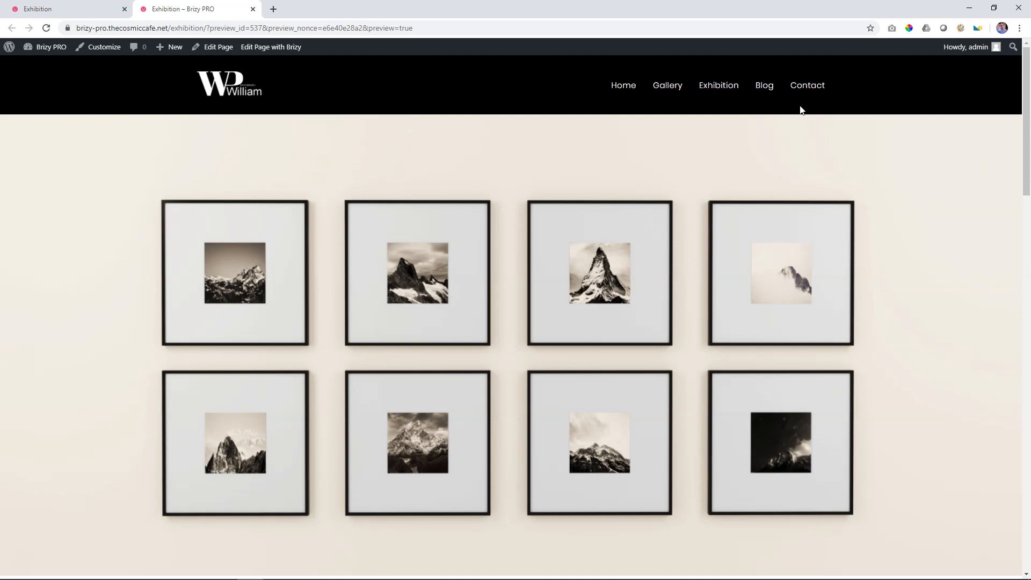
Step: Open the Blog page from the header menu and examine its header and footer layout
click(768, 91)
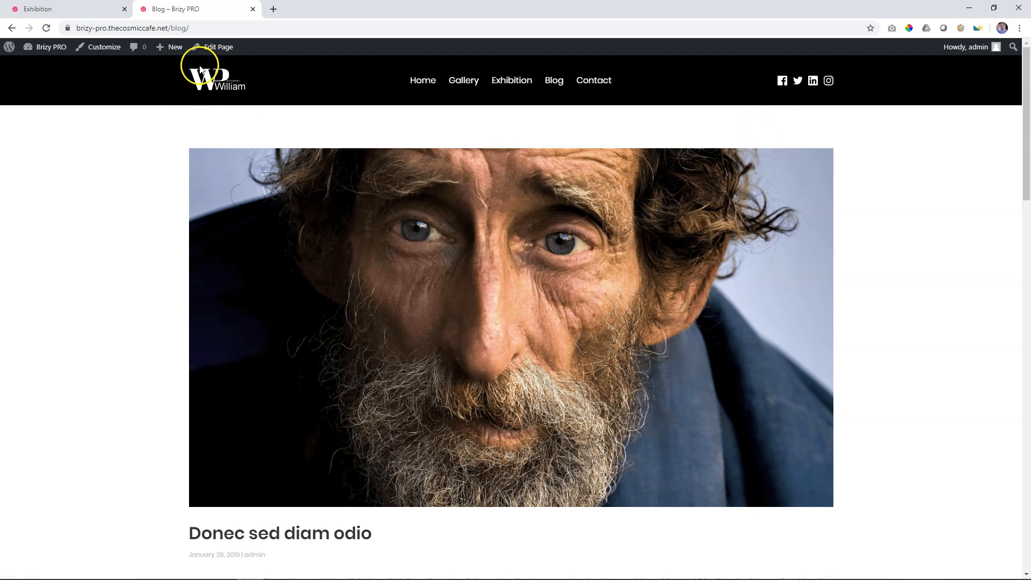
scroll(873, 280, down, 20)
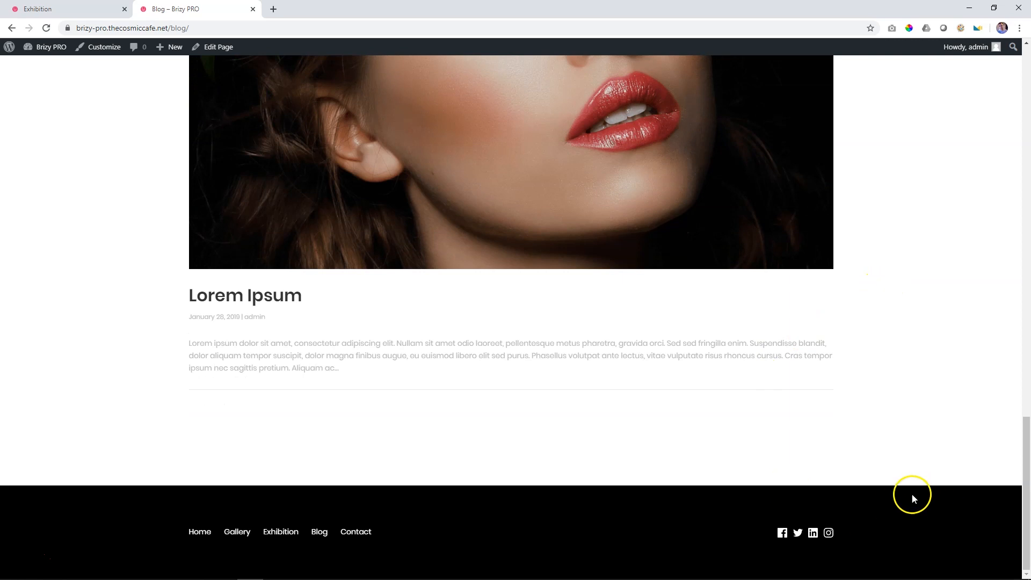
scroll(882, 333, up, 8)
scroll(883, 333, up, 10)
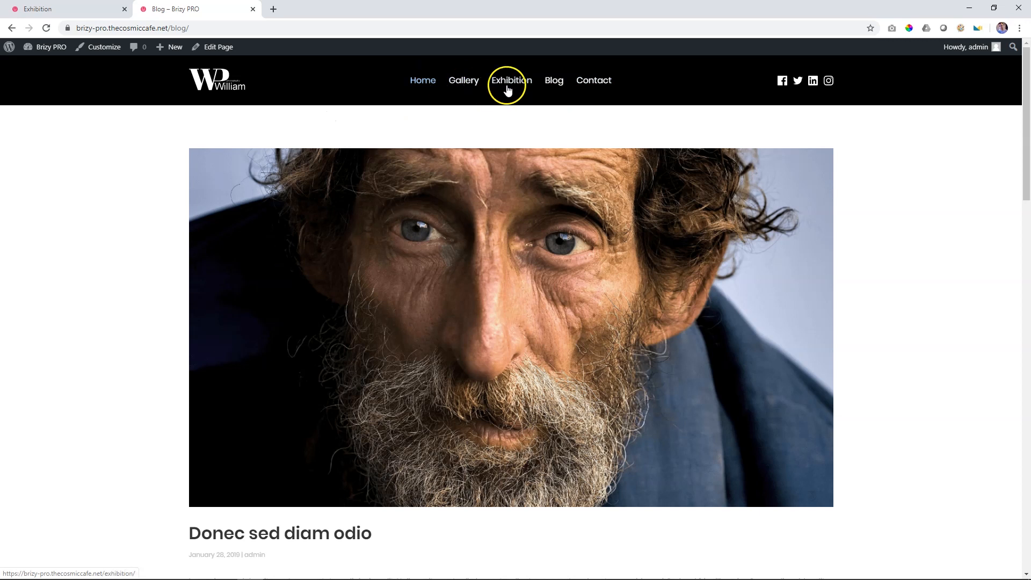
scroll(919, 220, down, 20)
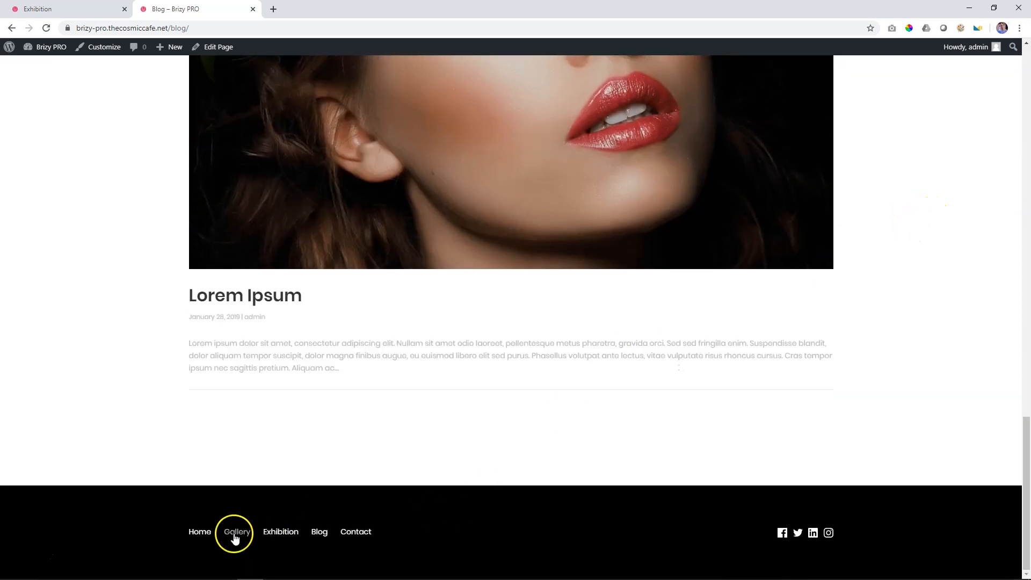
scroll(893, 417, up, 8)
scroll(896, 418, up, 10)
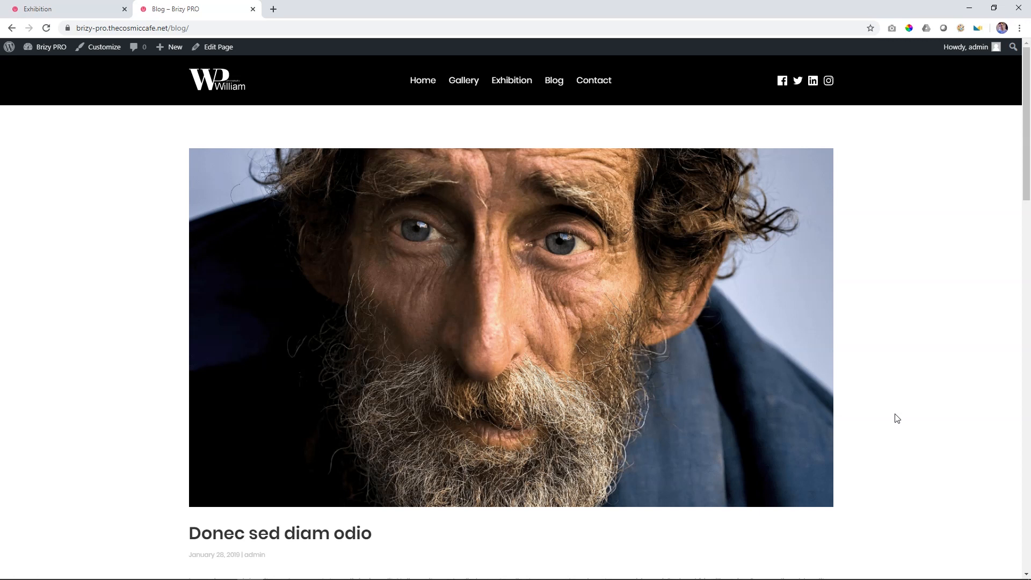
scroll(897, 422, down, 20)
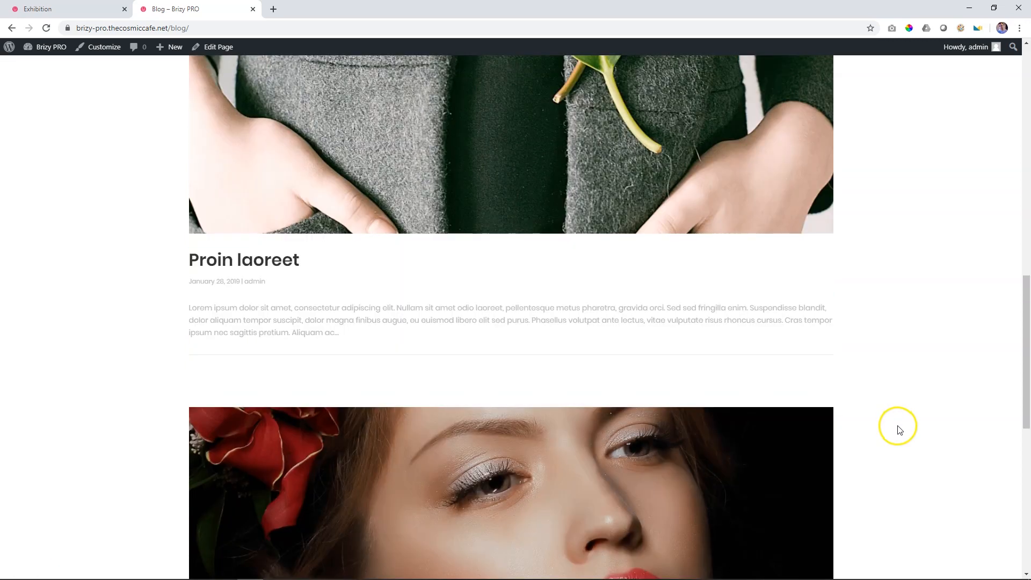
scroll(901, 431, down, 3)
scroll(902, 431, up, 15)
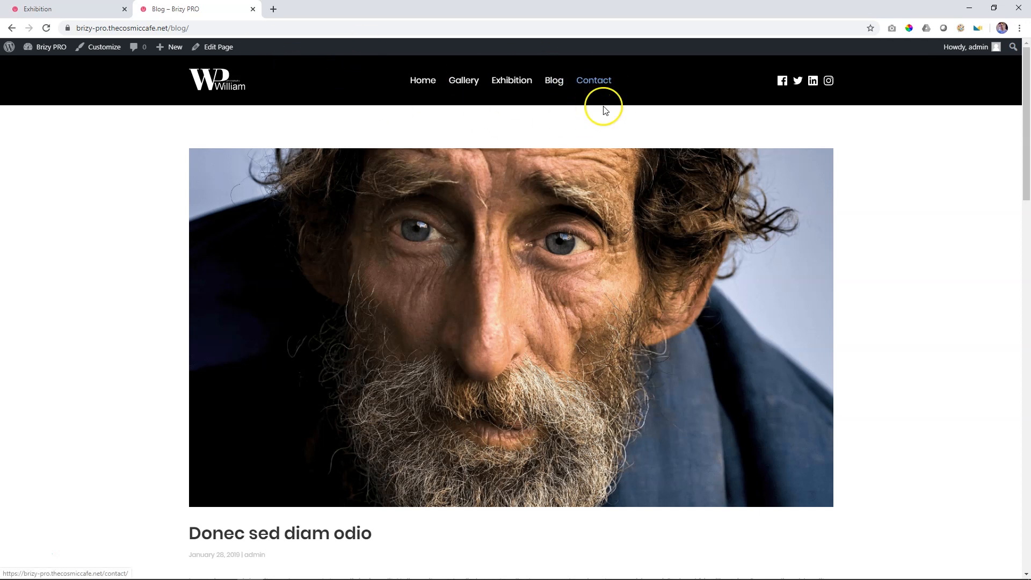
Step: Switch between the Home and Blog pages to compare their headers, and check the Home page down to its footer
click(424, 90)
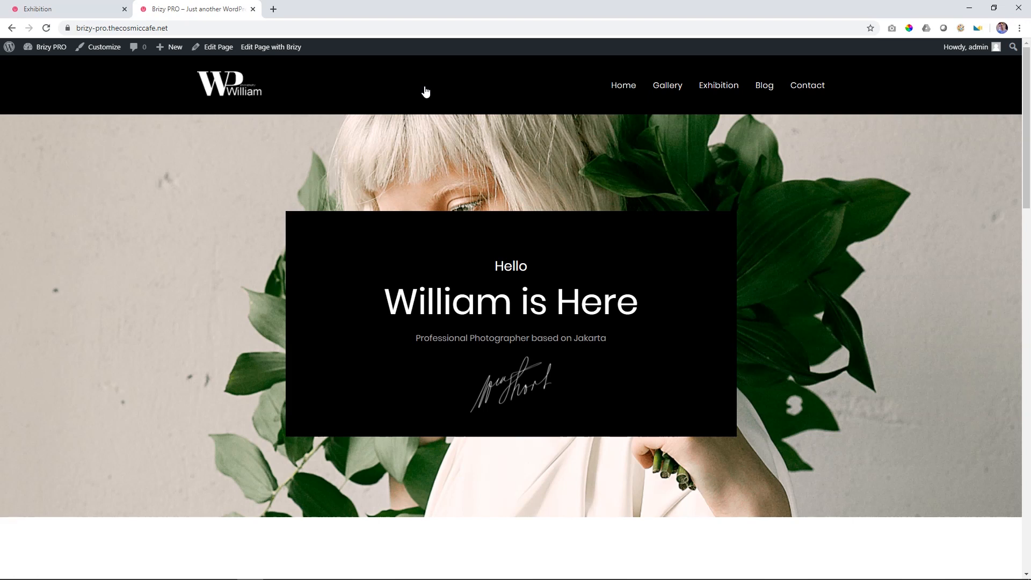
click(762, 90)
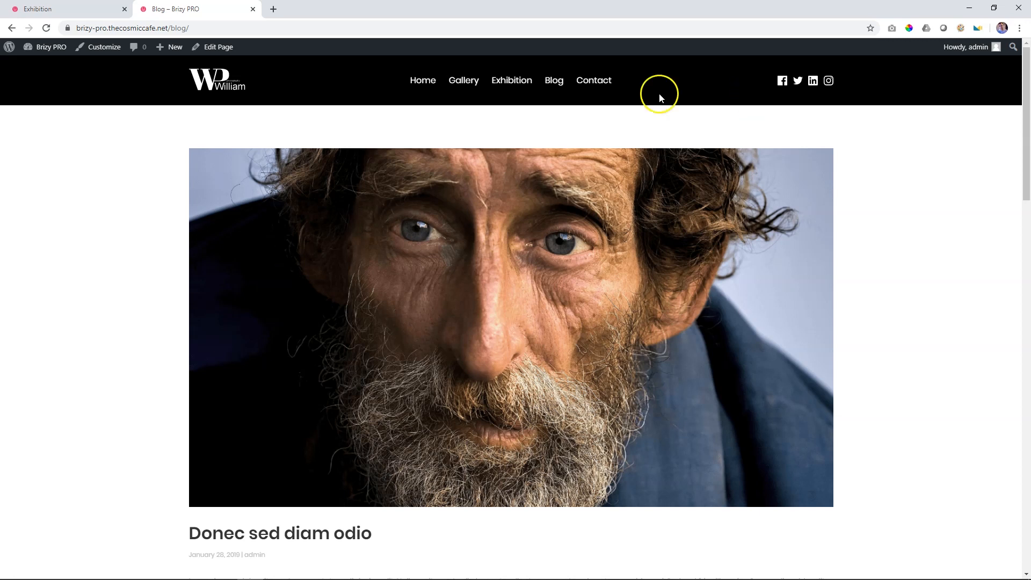
click(421, 80)
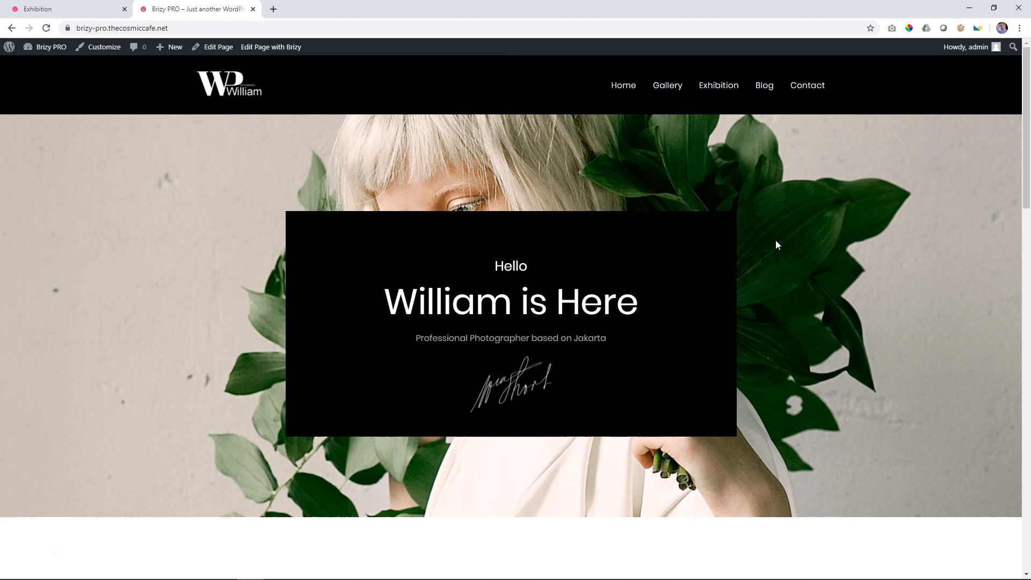
scroll(784, 253, down, 15)
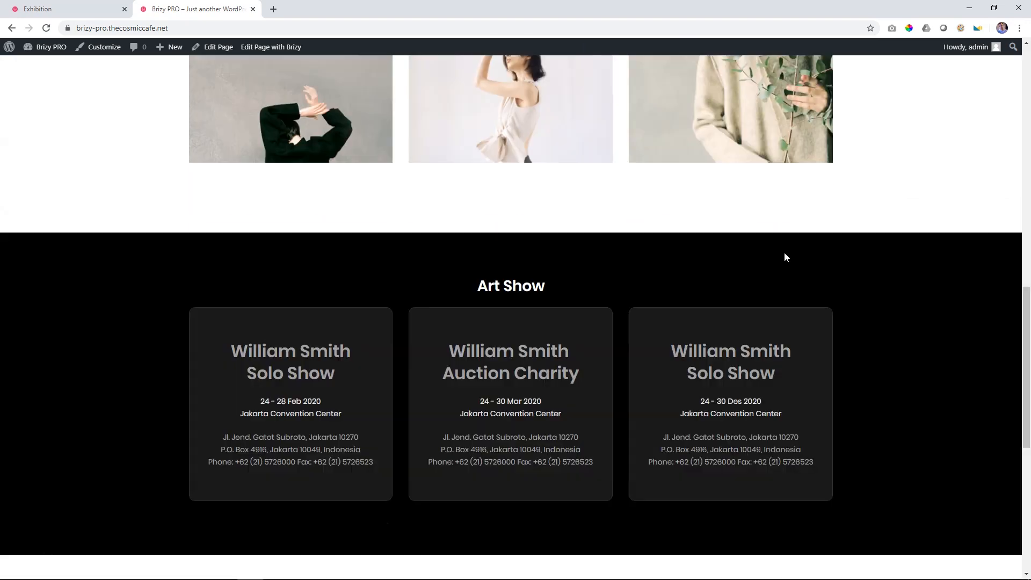
scroll(785, 257, down, 8)
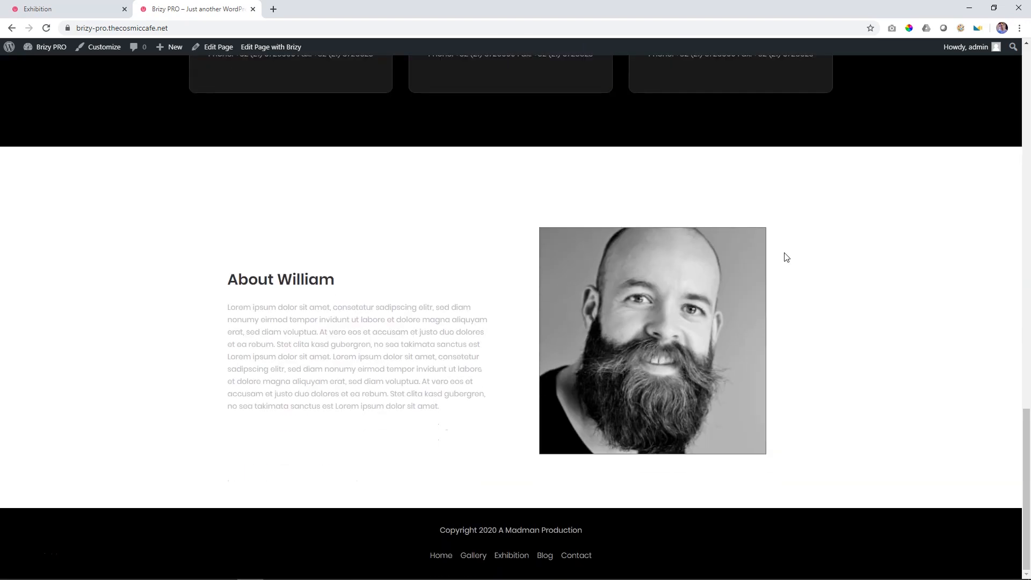
Step: Examine the Home page's header menu and its hero and Gallery sections
scroll(786, 257, up, 20)
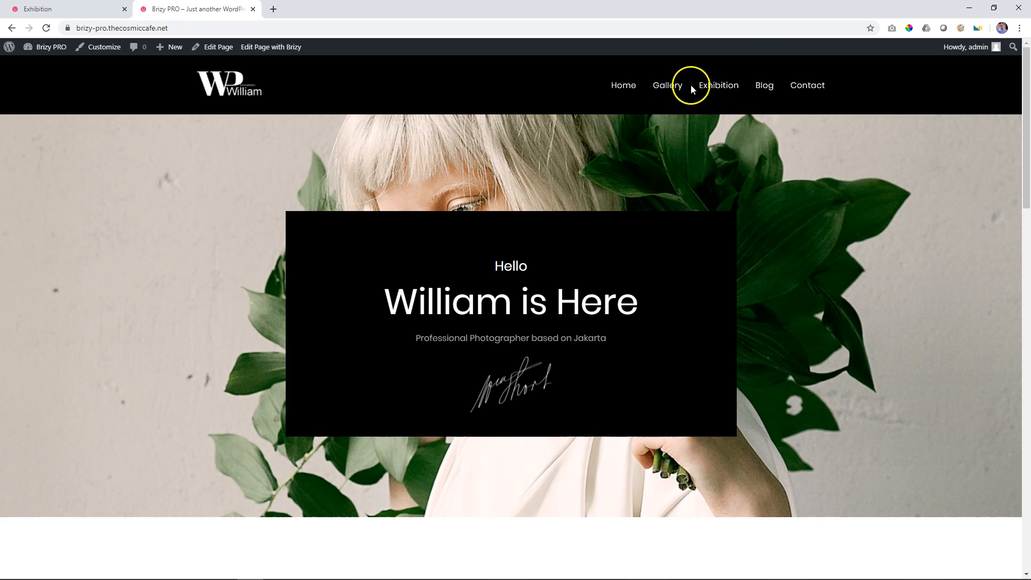
click(764, 93)
scroll(793, 215, down, 1)
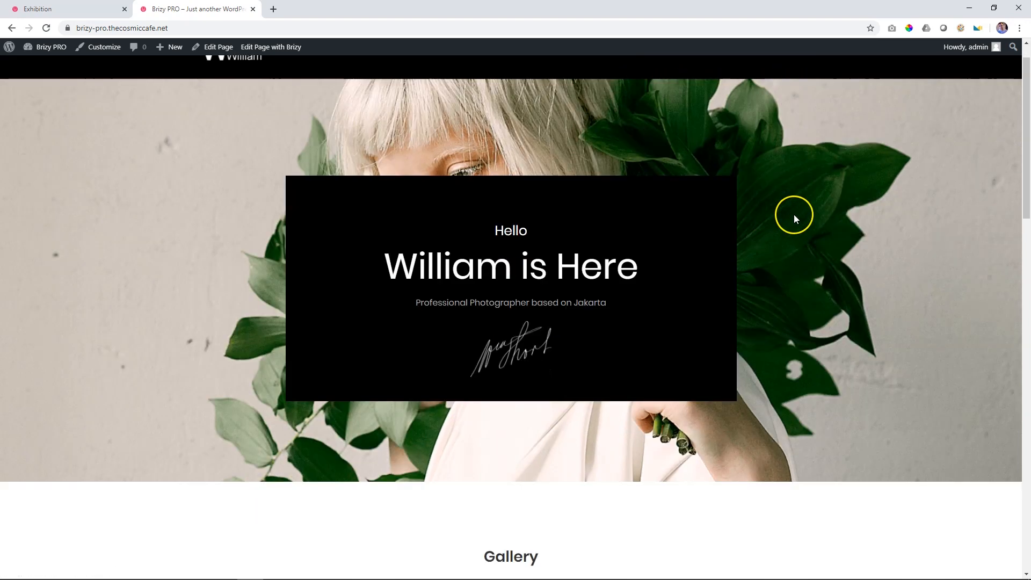
scroll(794, 218, down, 2)
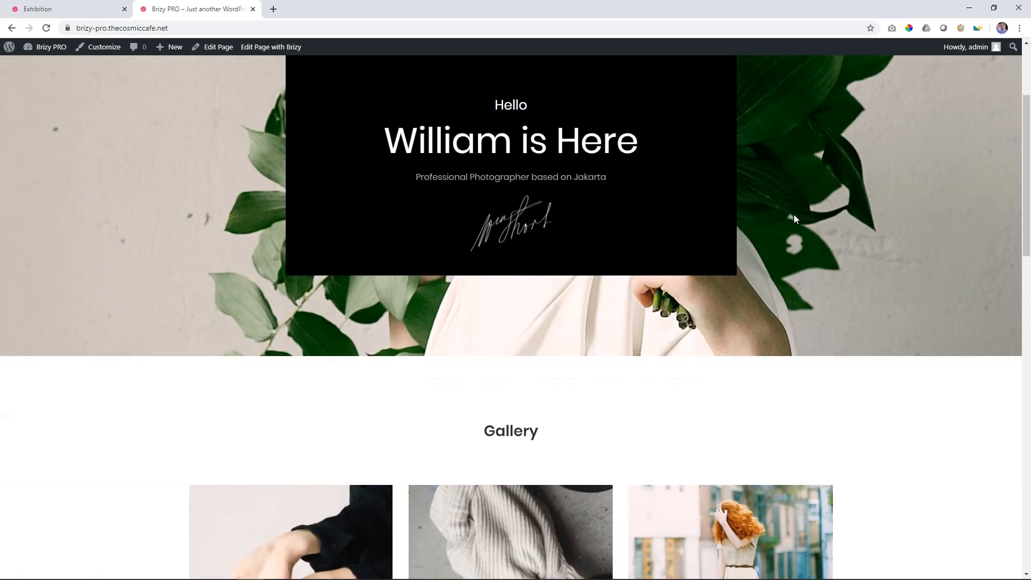
scroll(796, 217, up, 3)
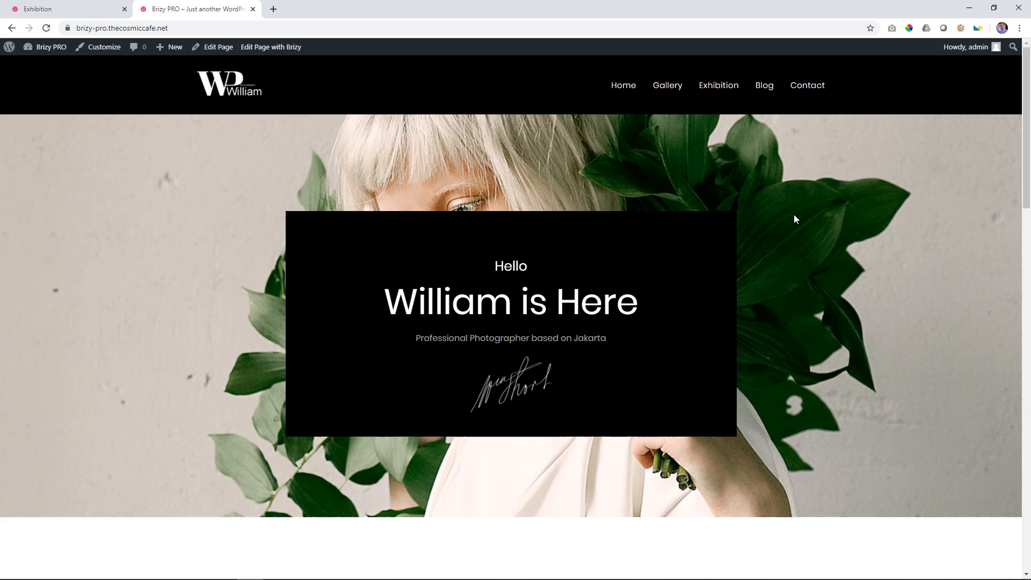
Step: Open the Home page for editing with Brizy and review its Gallery, Art Show and About William sections
click(284, 48)
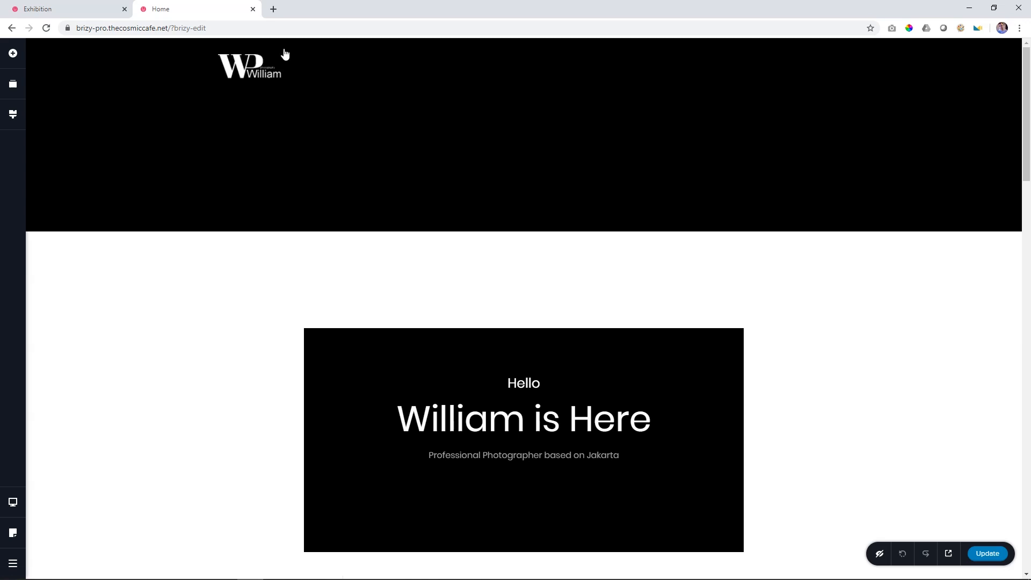
scroll(303, 266, down, 5)
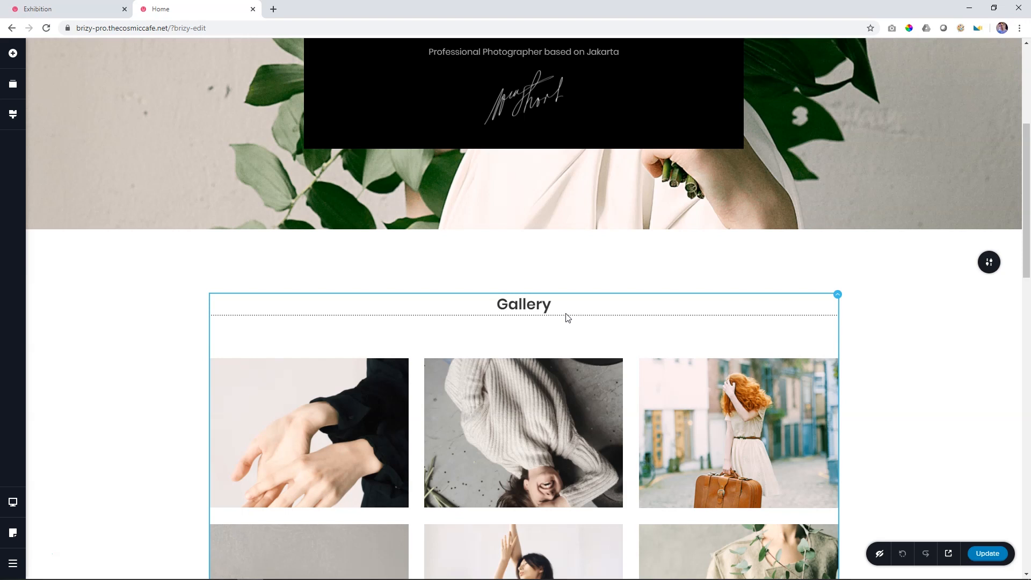
scroll(572, 311, down, 15)
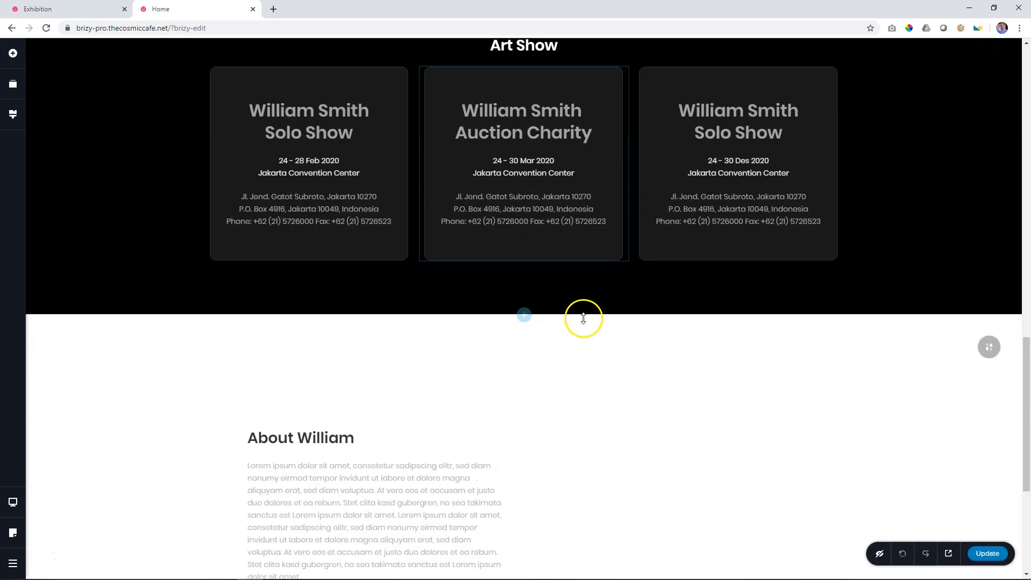
scroll(614, 441, up, 18)
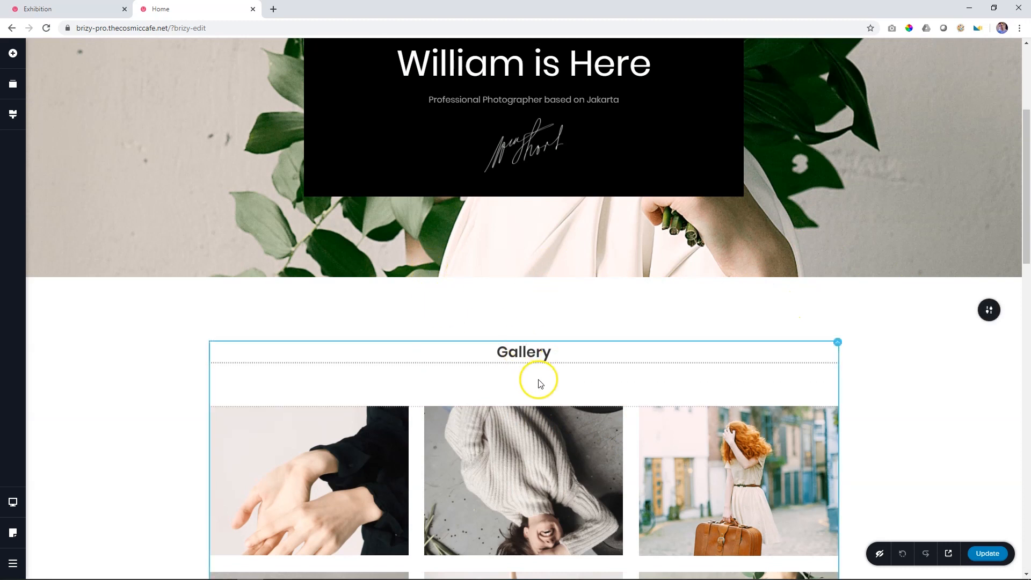
scroll(536, 380, down, 10)
scroll(518, 370, down, 6)
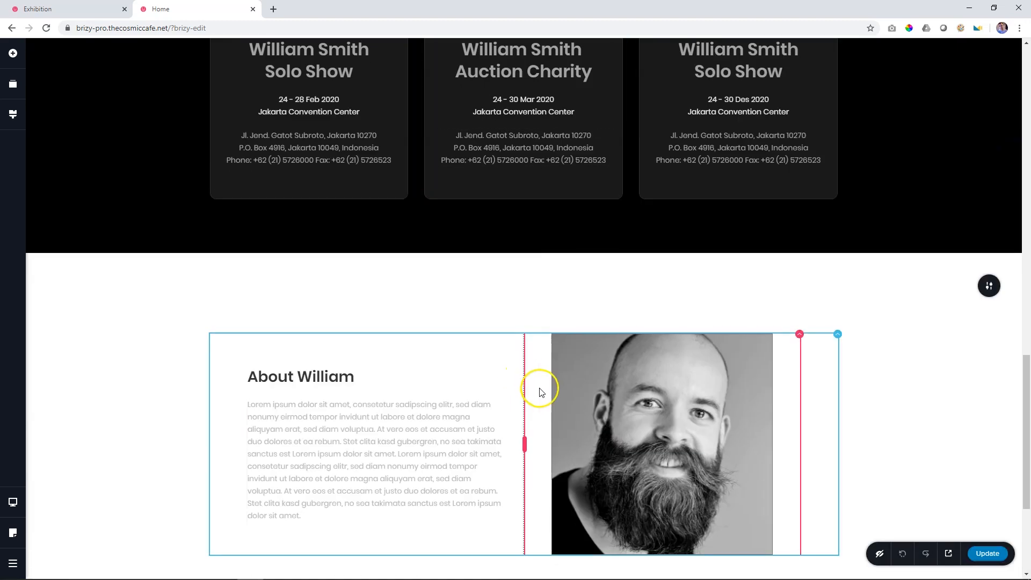
scroll(539, 391, down, 4)
scroll(540, 392, up, 20)
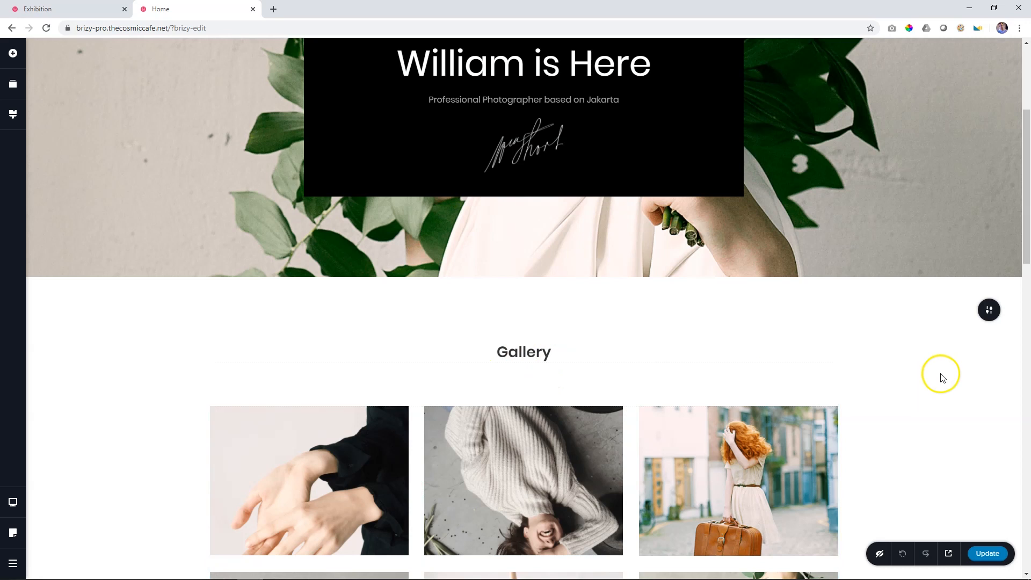
Step: Set the Gallery section's block name to "gallery" and dock the settings sidebar on the opposite side
click(990, 316)
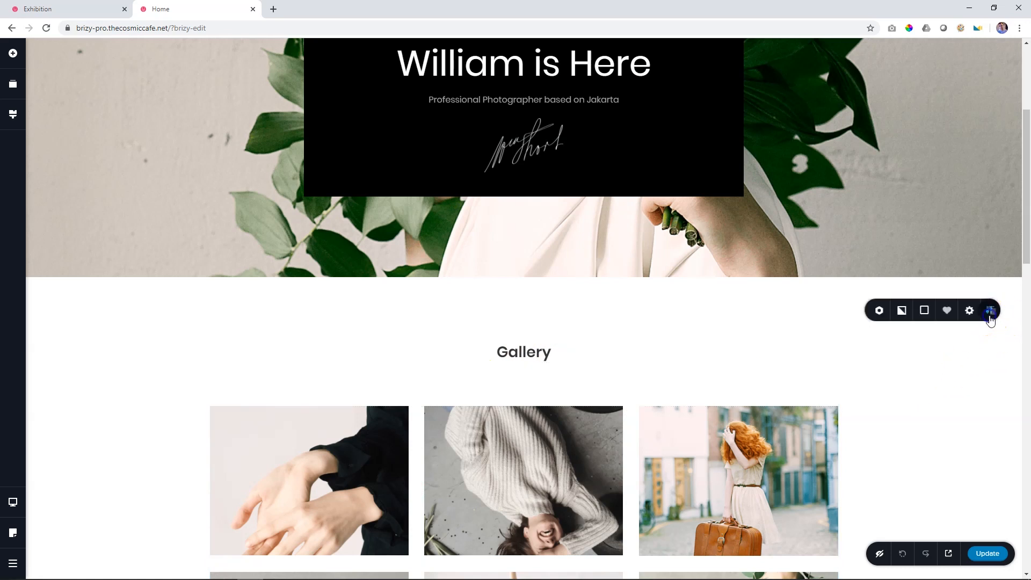
click(940, 313)
click(915, 278)
click(967, 87)
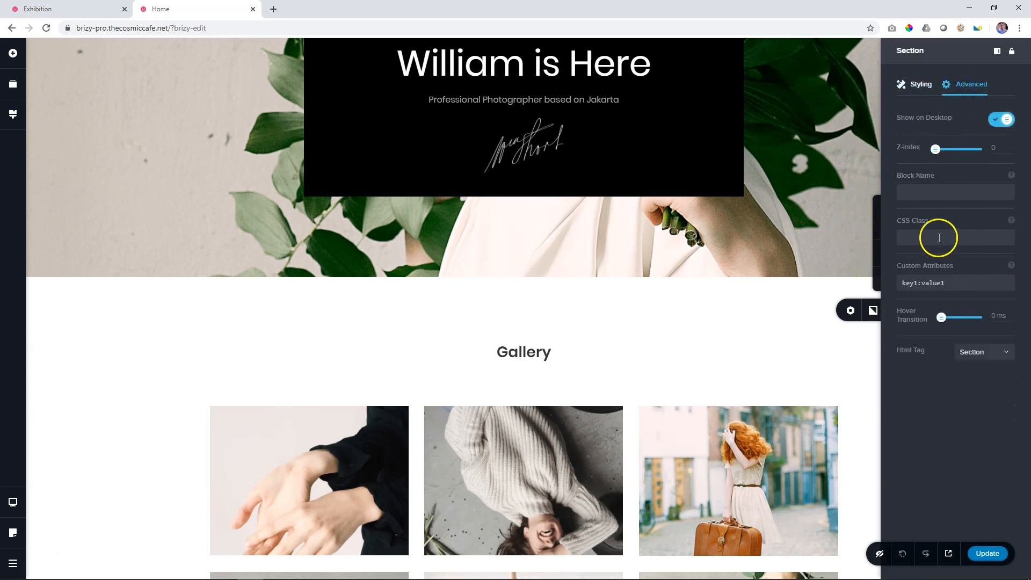
click(921, 84)
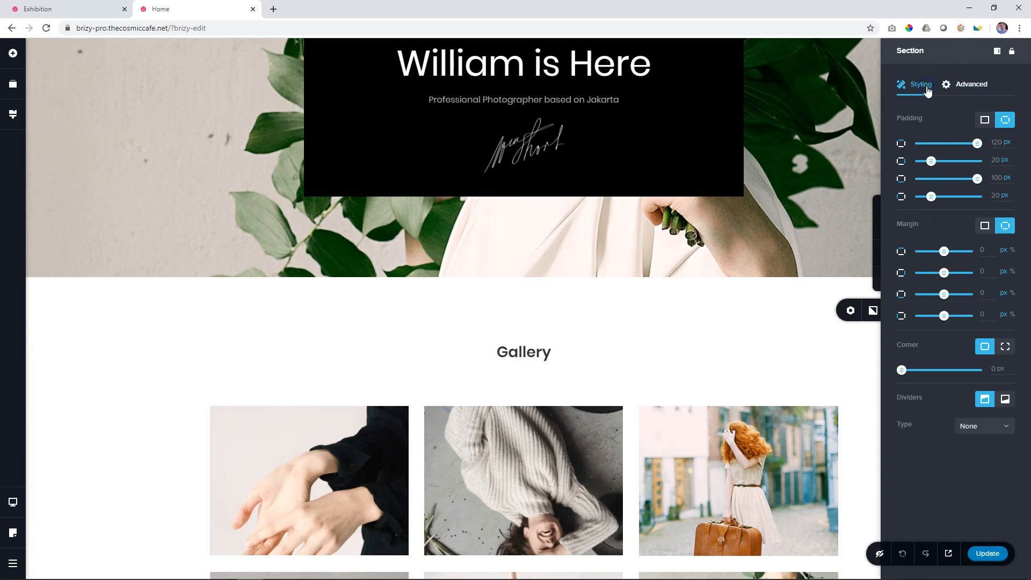
click(971, 91)
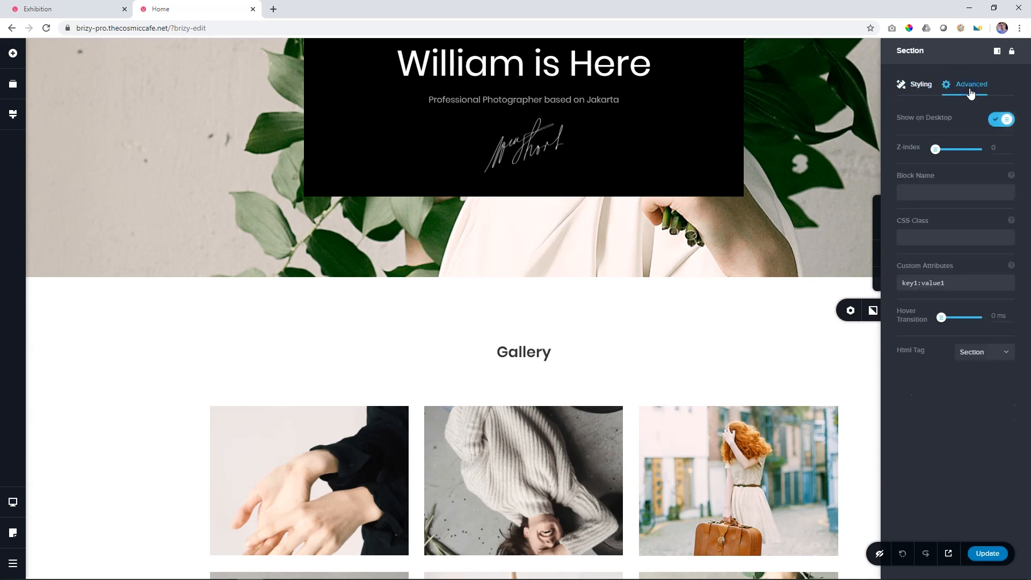
click(940, 188)
text(gallery)
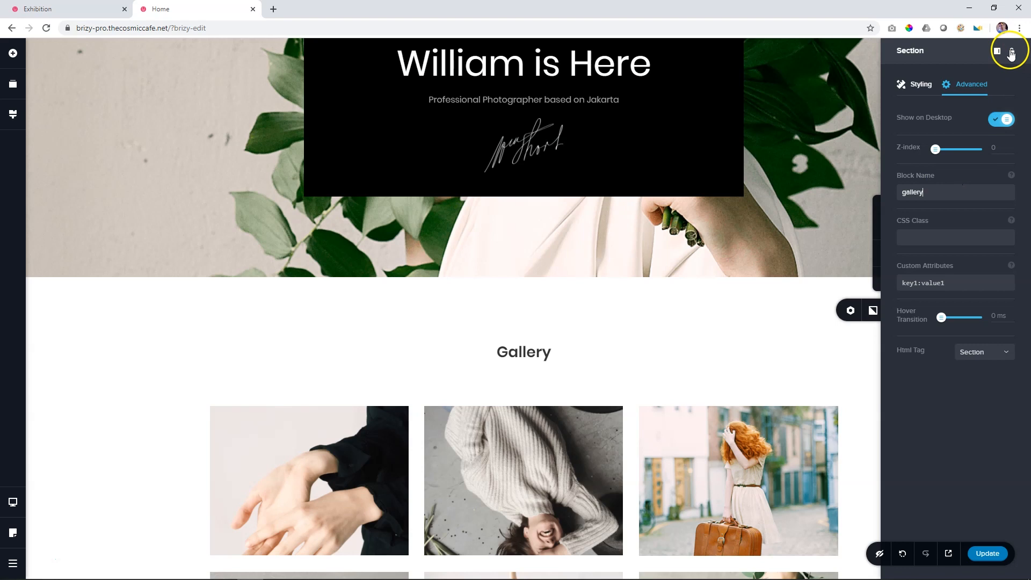
scroll(801, 277, down, 3)
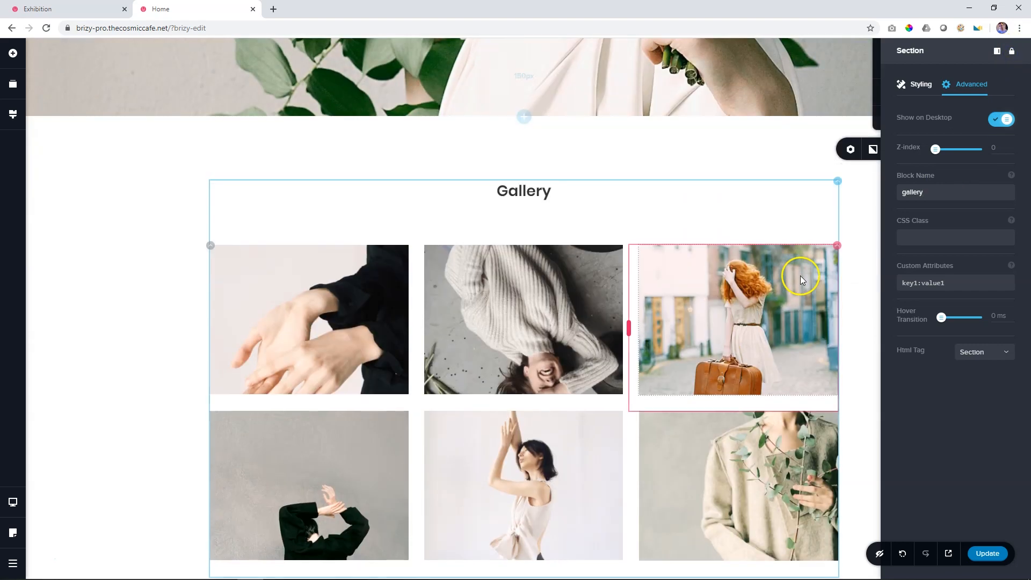
click(998, 51)
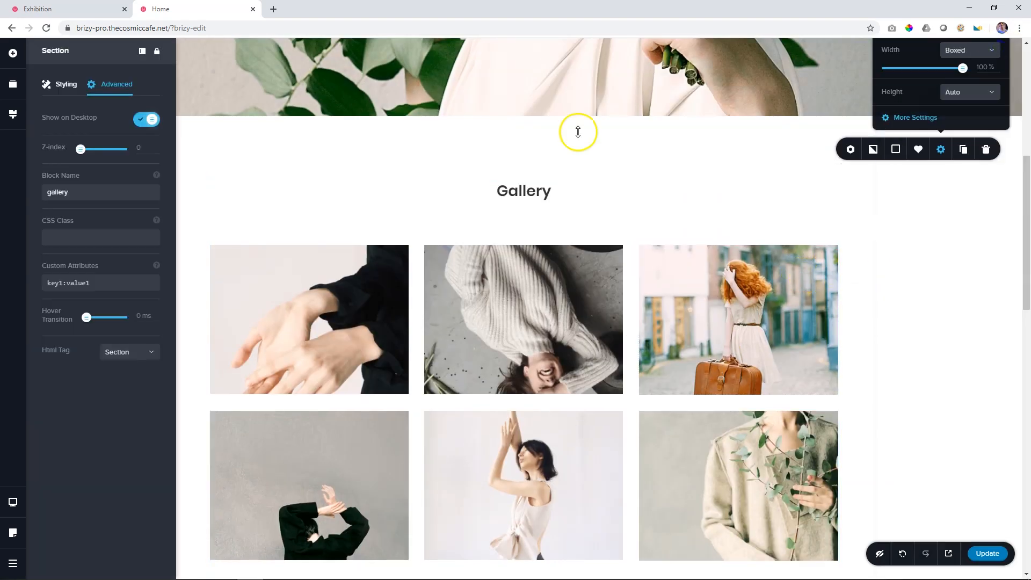
Step: Set the Art Show section's block name to "show"
scroll(626, 248, down, 8)
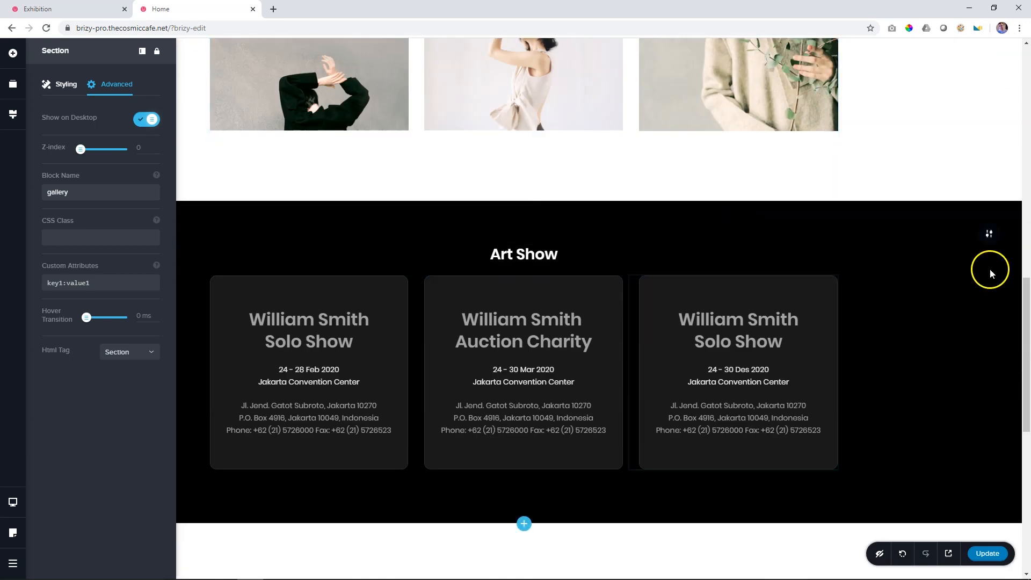
mouse_move(988, 236)
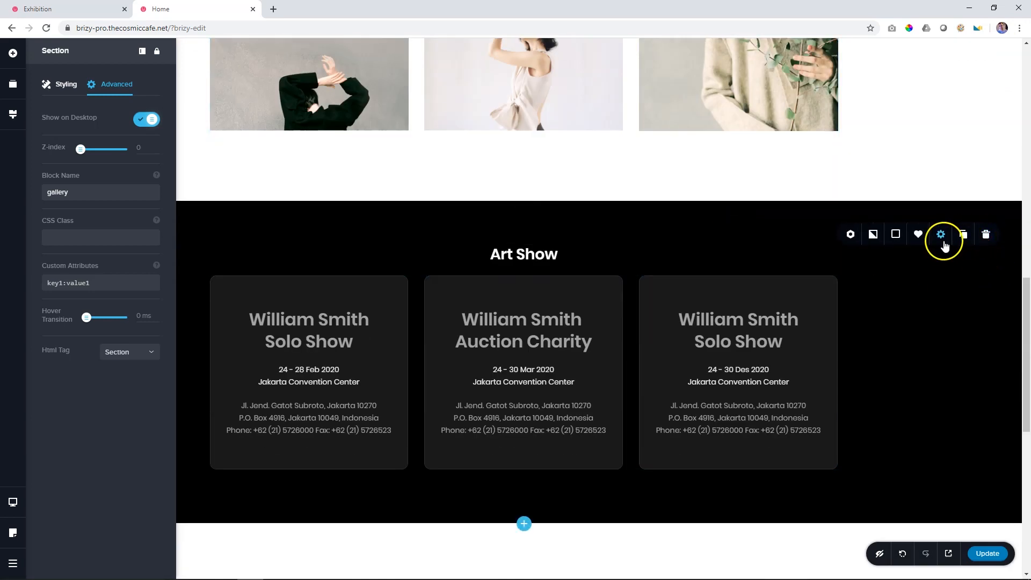
click(944, 288)
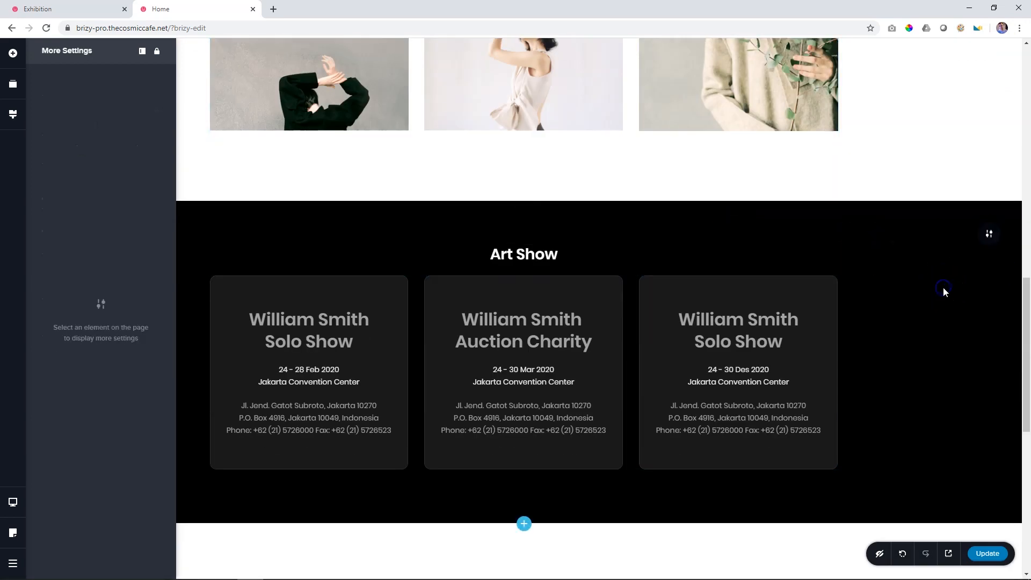
click(989, 234)
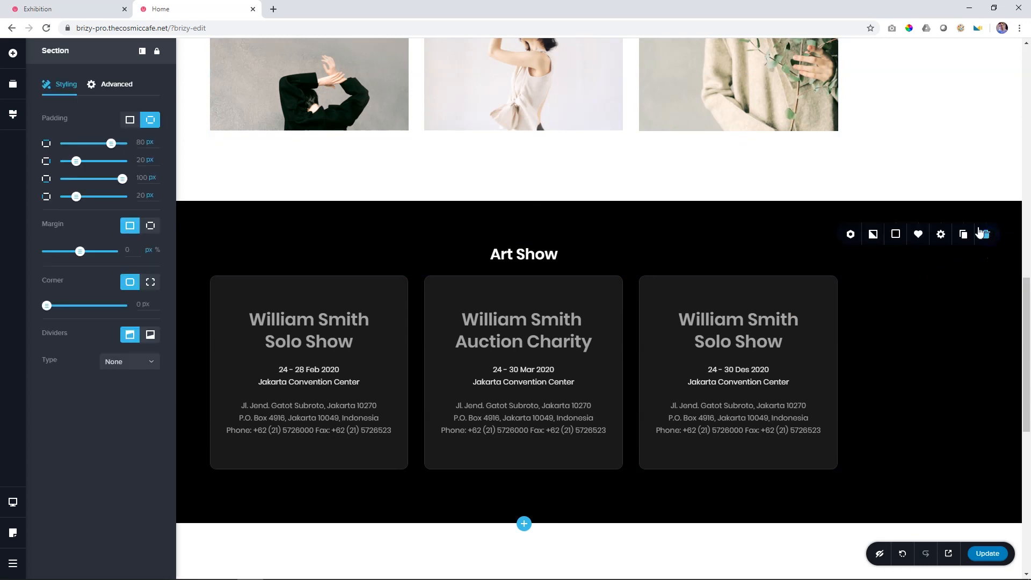
click(100, 84)
click(79, 192)
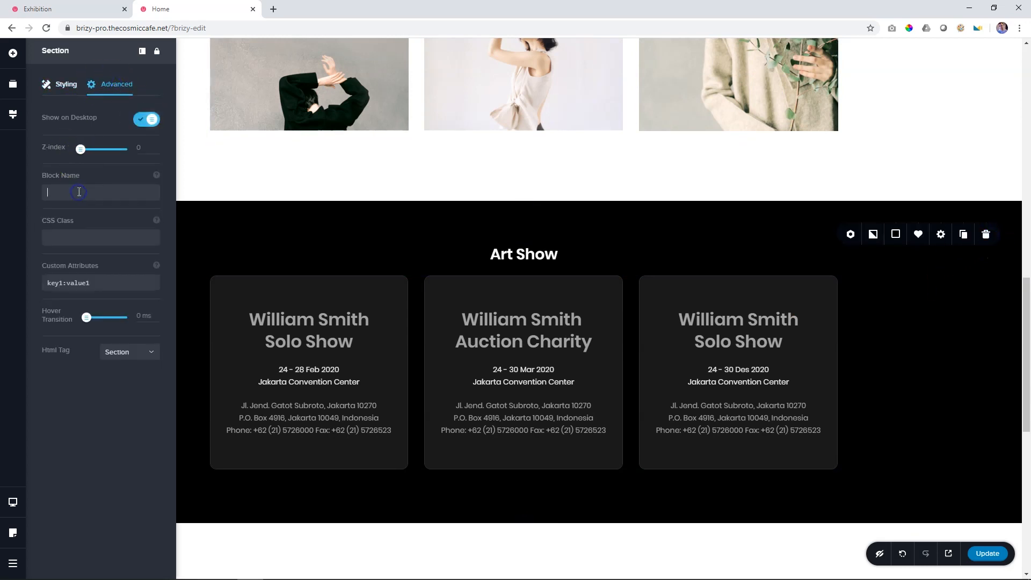
text(djpe)
Step: Set the About William section's block name to "william", then unlock and close the settings sidebar
scroll(928, 387, down, 5)
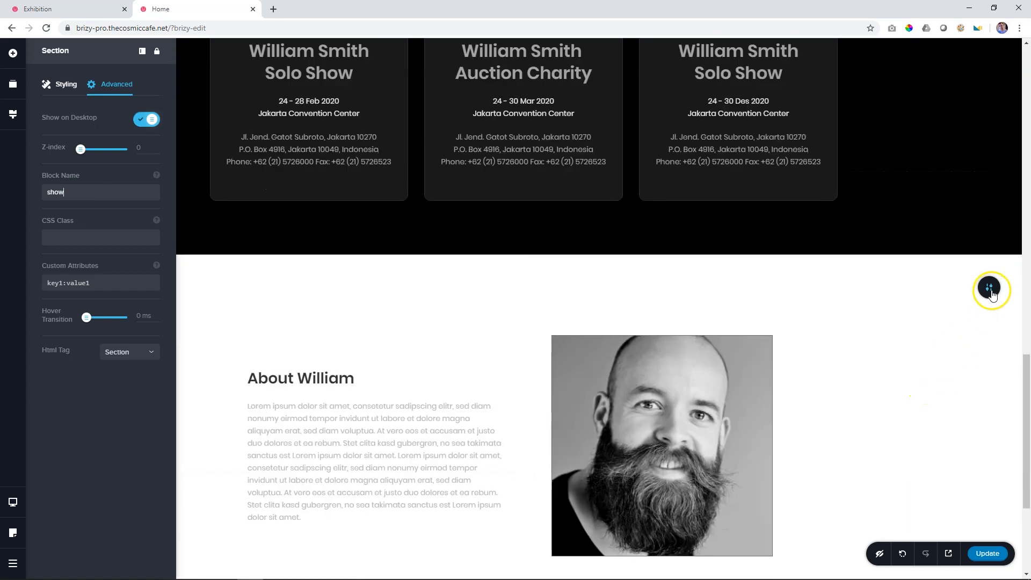
click(991, 293)
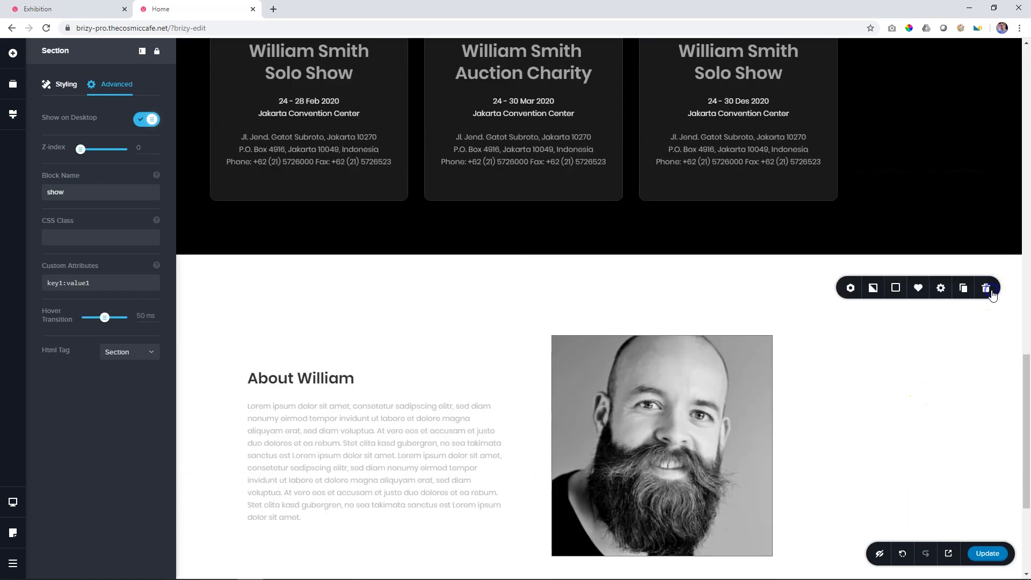
click(941, 288)
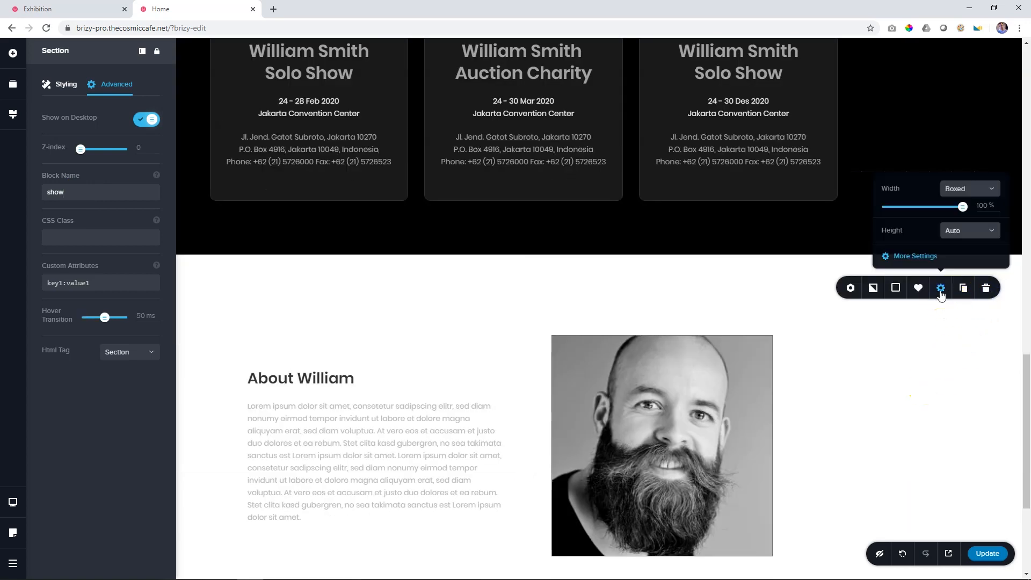
click(915, 257)
click(990, 288)
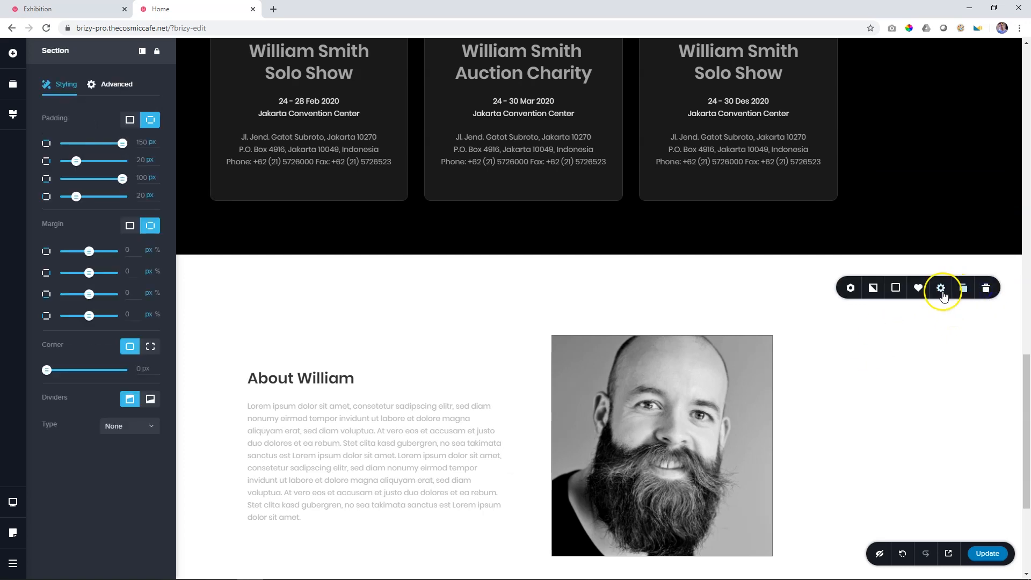
click(941, 288)
click(110, 84)
click(78, 192)
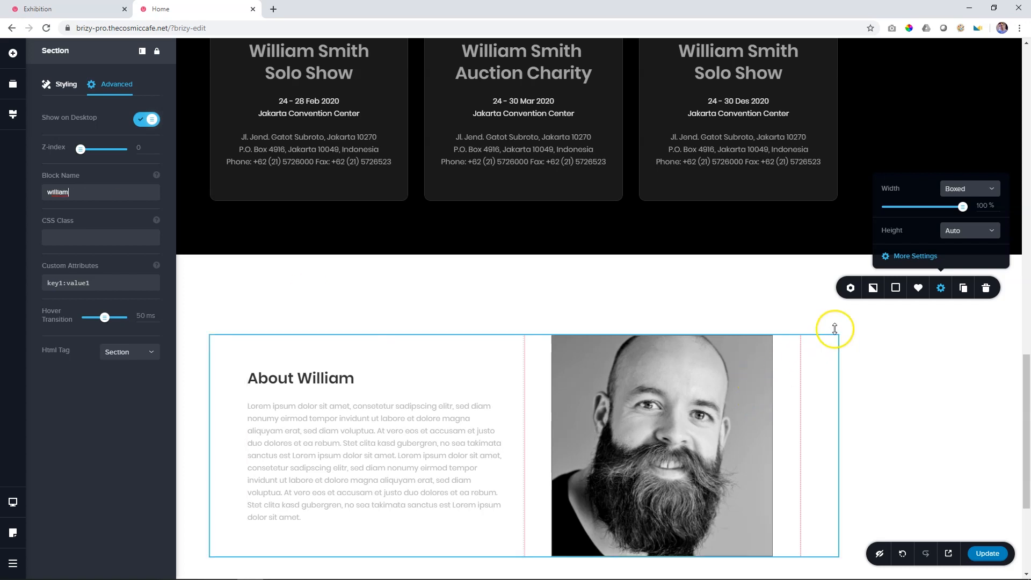
click(821, 301)
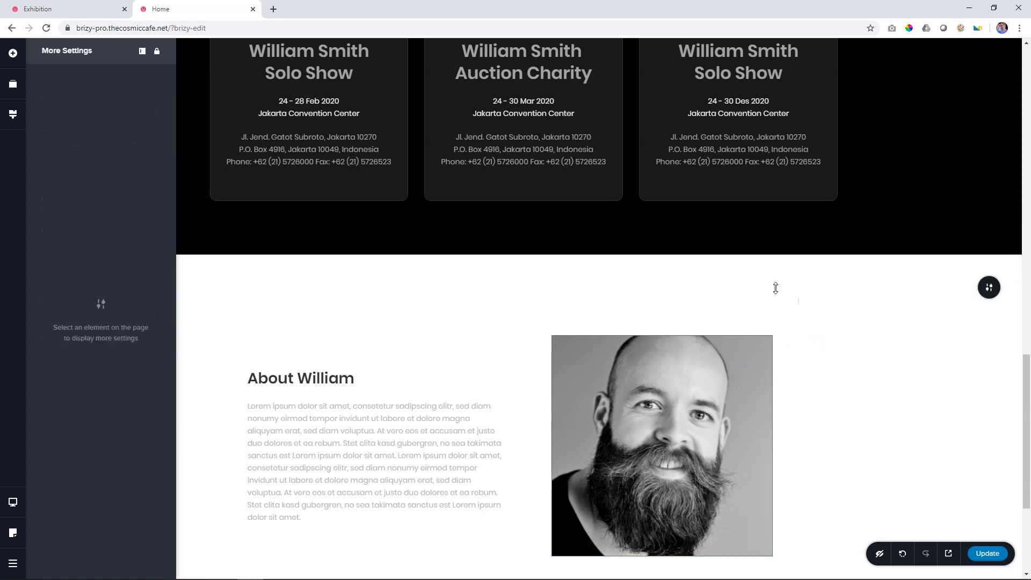
click(157, 51)
click(866, 418)
Step: Look over the Home page's sections and update the page to save the block names
scroll(866, 417, down, 4)
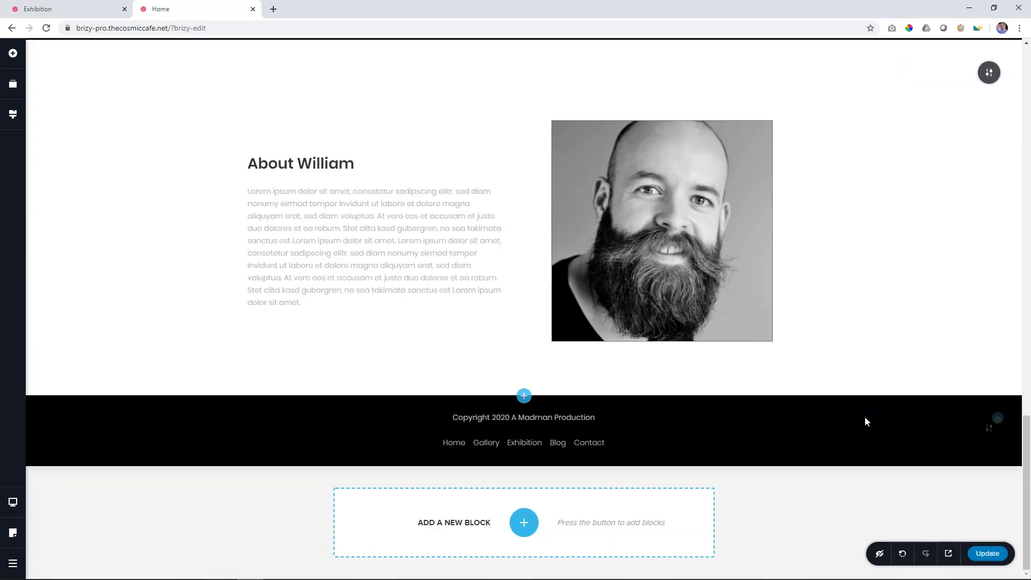
scroll(866, 417, up, 5)
click(434, 429)
scroll(434, 428, up, 15)
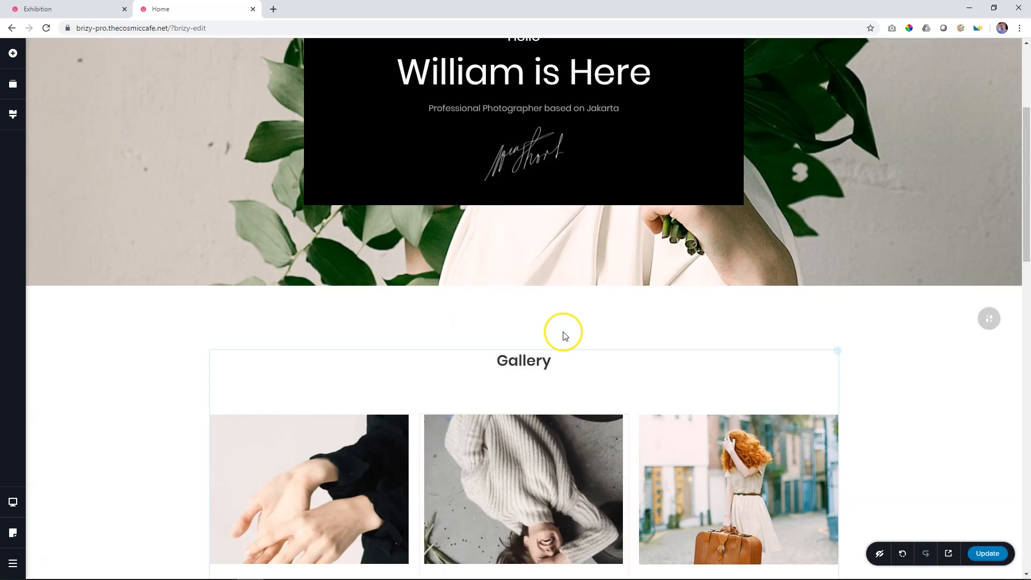
scroll(563, 336, up, 1)
click(989, 554)
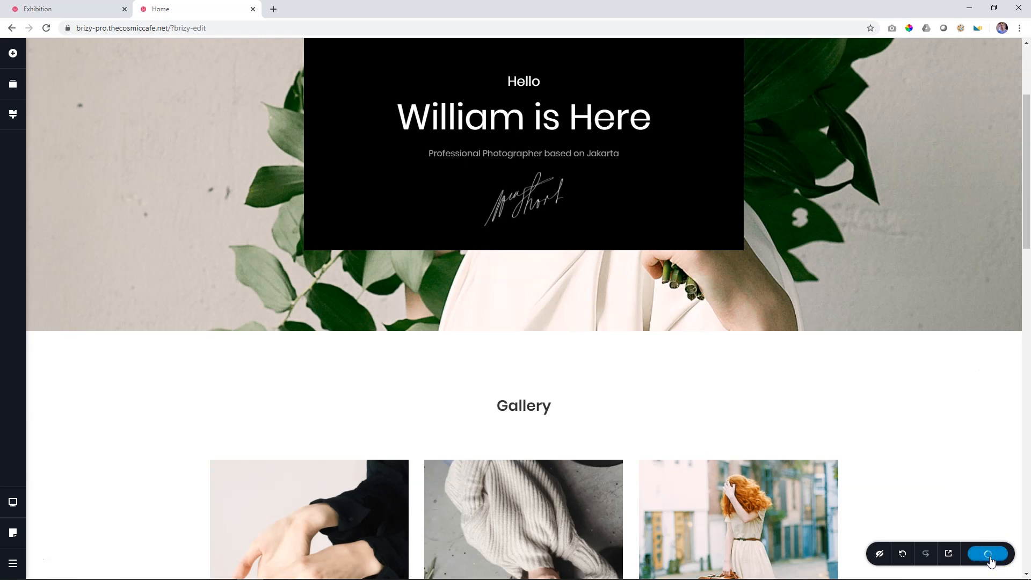
Step: Leave the page editor for the WordPress dashboard and create a new menu named "Section Menu"
click(13, 563)
click(80, 566)
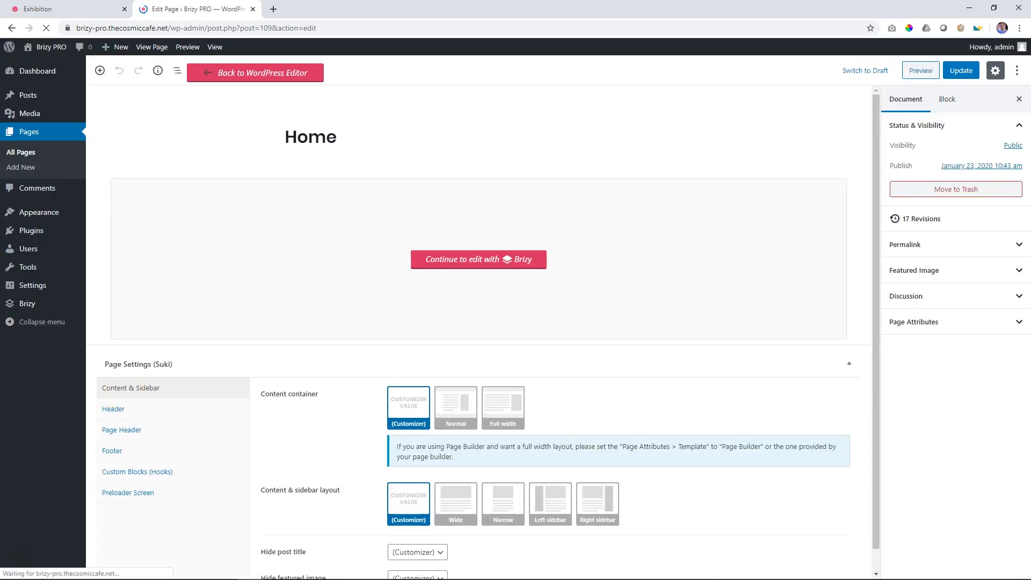
mouse_move(42, 215)
click(105, 263)
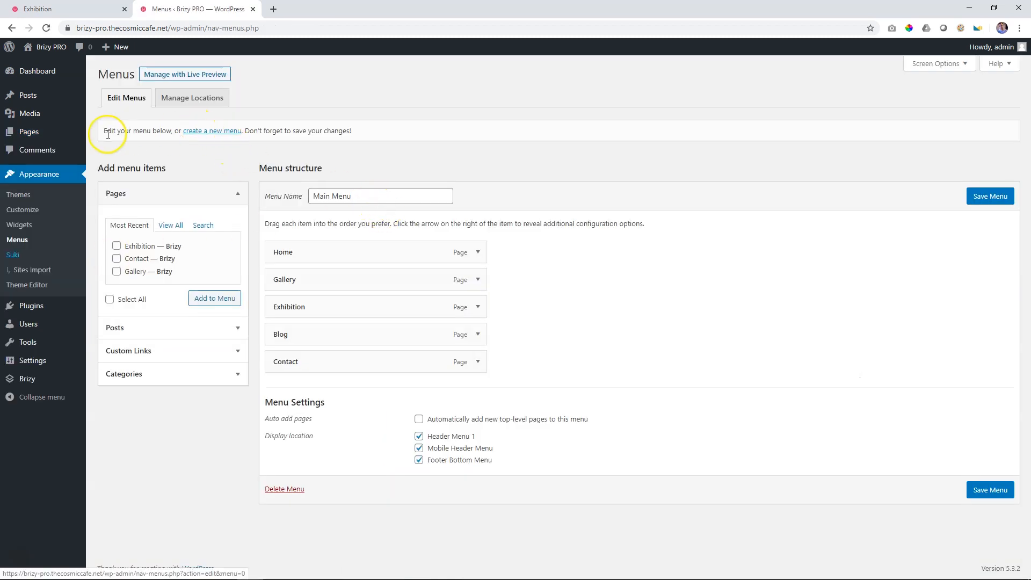
click(209, 137)
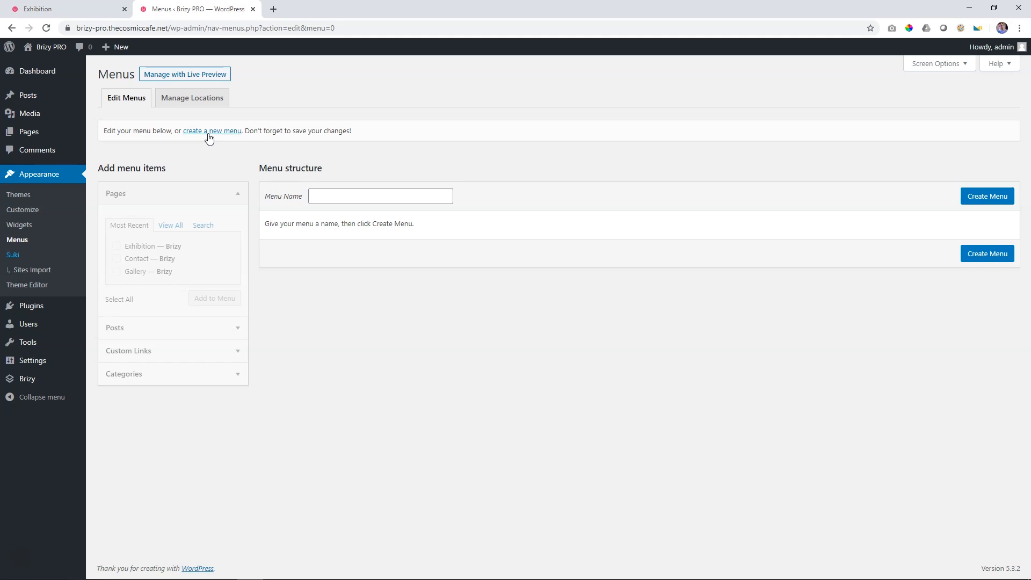
click(326, 200)
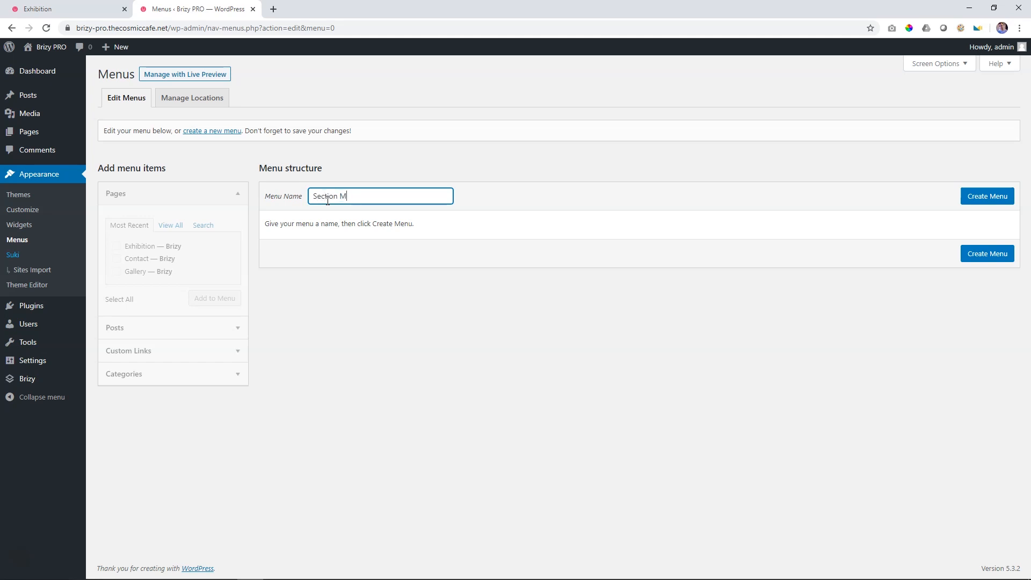
text(Section Menu)
click(987, 204)
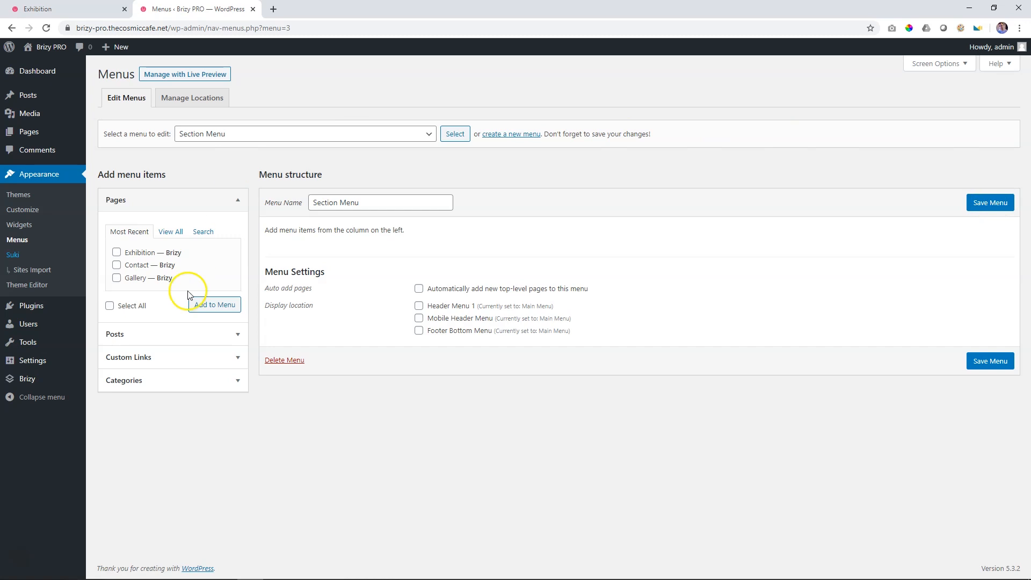
Step: Add a custom link to the menu with URL #gallery and link text "Gallery"
click(142, 357)
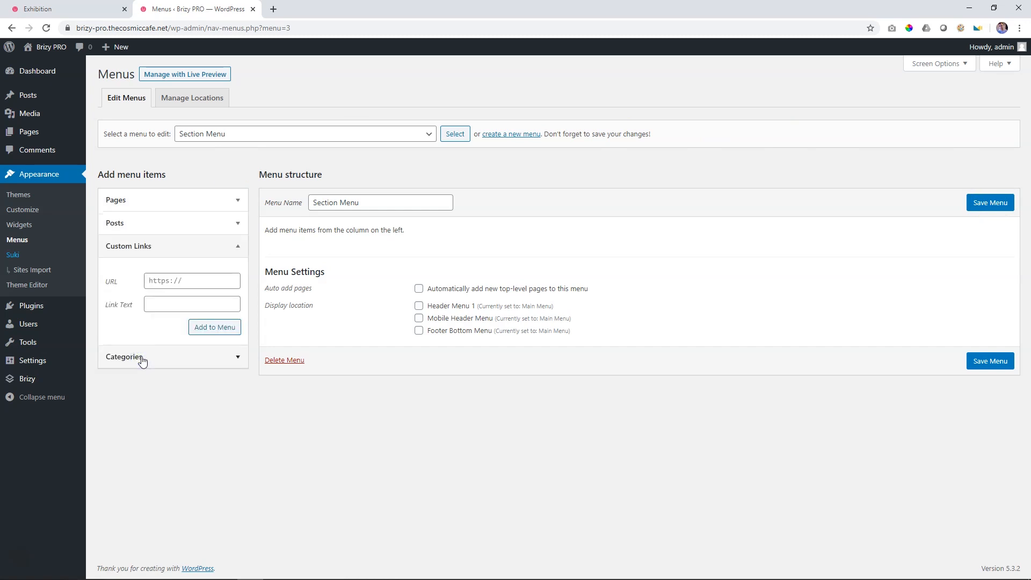
click(177, 281)
text(#ga;;)
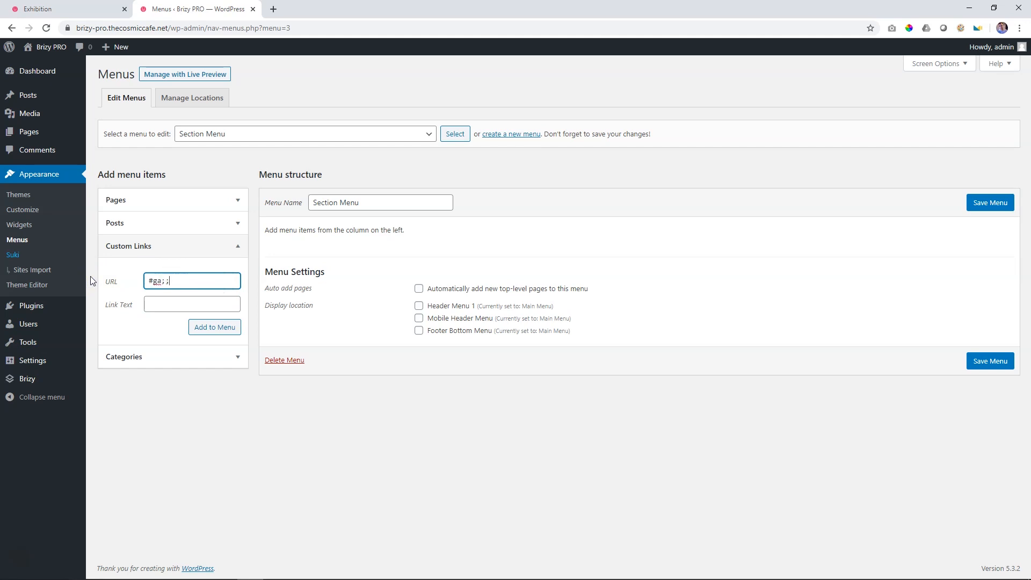
key(BackSpace)
text(llery)
key(Tab)
text(Gallery)
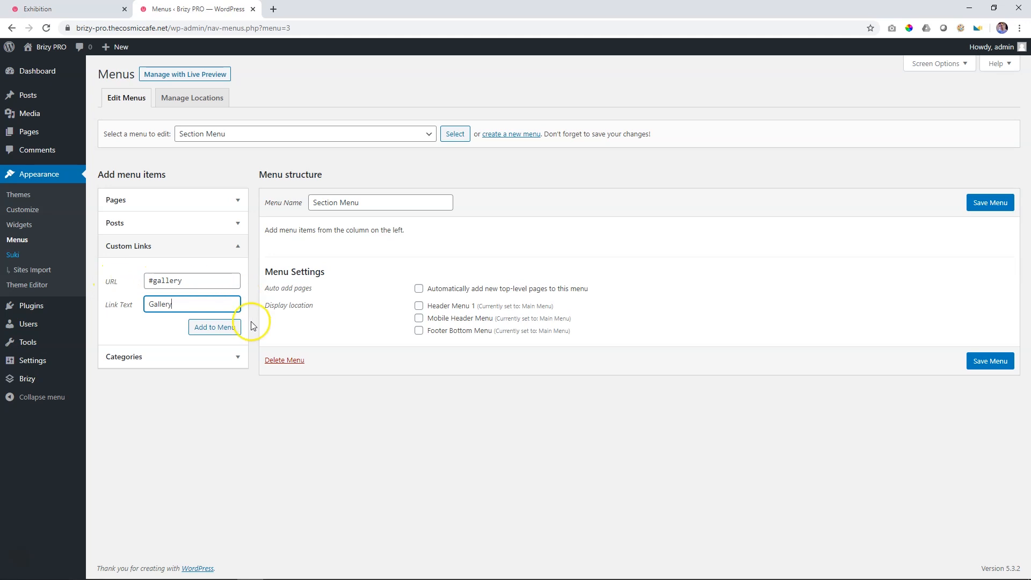
click(214, 327)
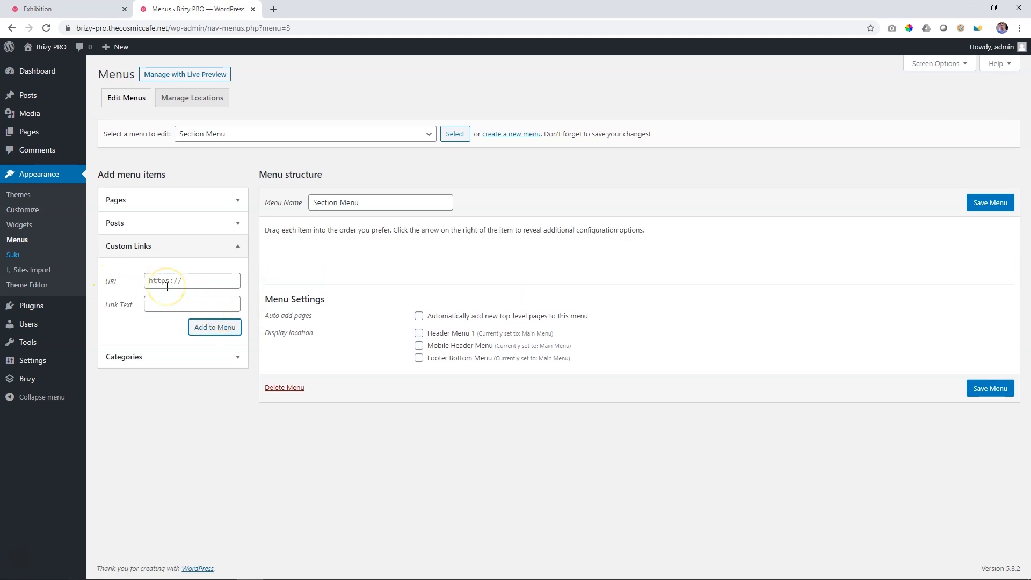
Step: Add a custom link to the menu with URL #show and link text "Shows"
click(142, 280)
text(@show)
key(Tab)
key(shift+Tab)
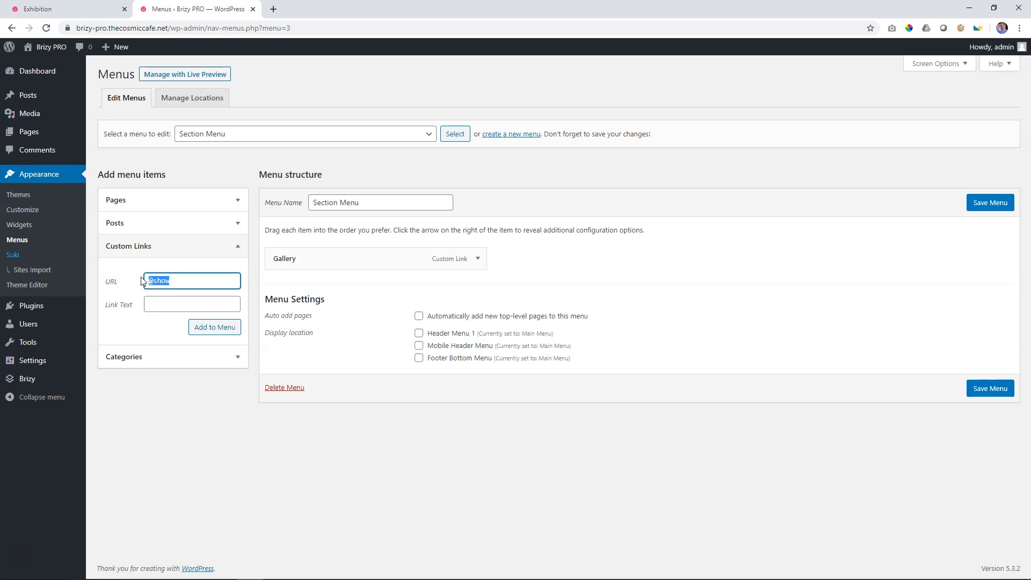
text(#)
key(Tab)
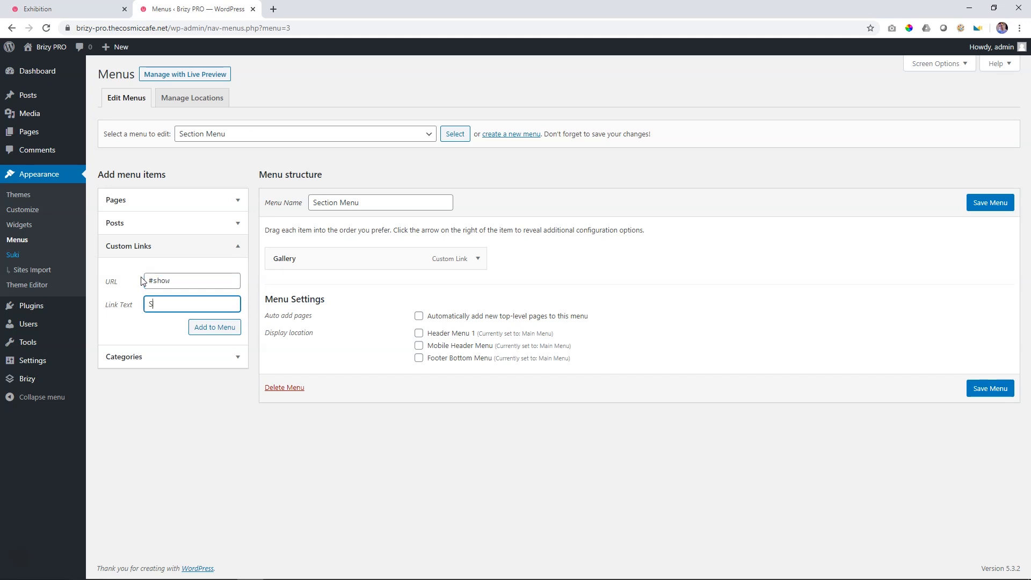
click(211, 329)
Step: Add a custom link with URL #william and link text "About Me", and save the menu
click(162, 276)
text(#william)
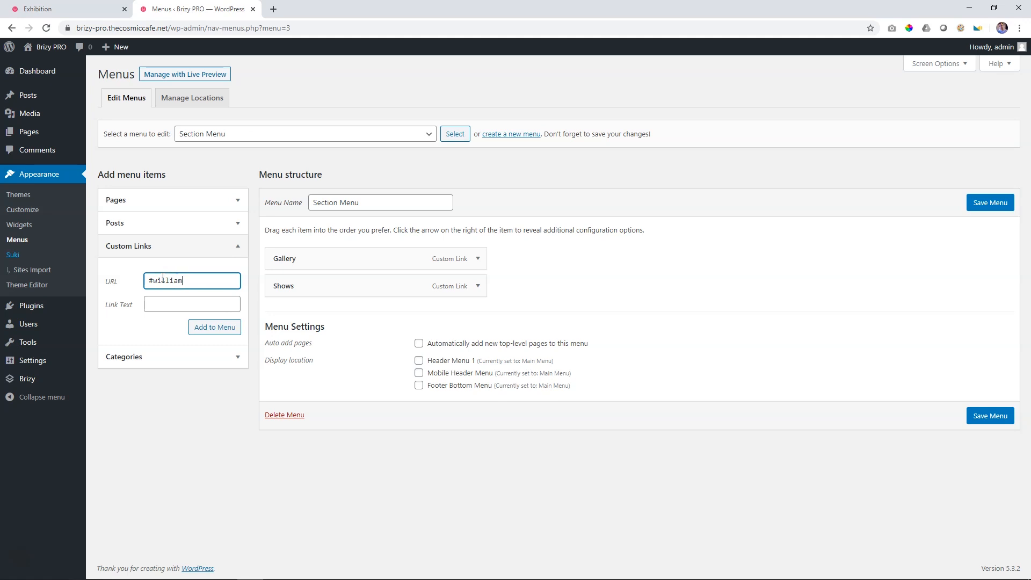
key(Tab)
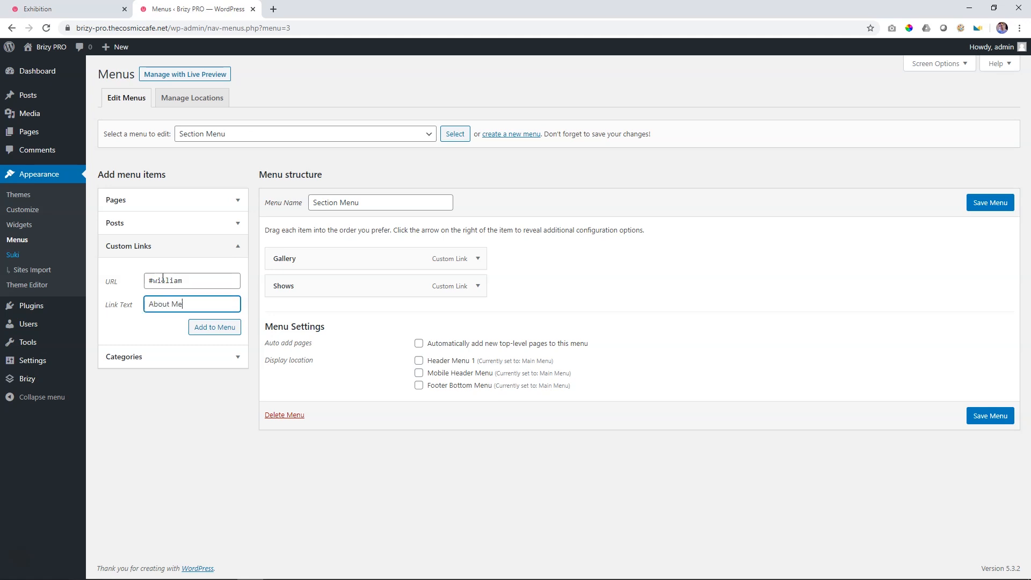
click(205, 326)
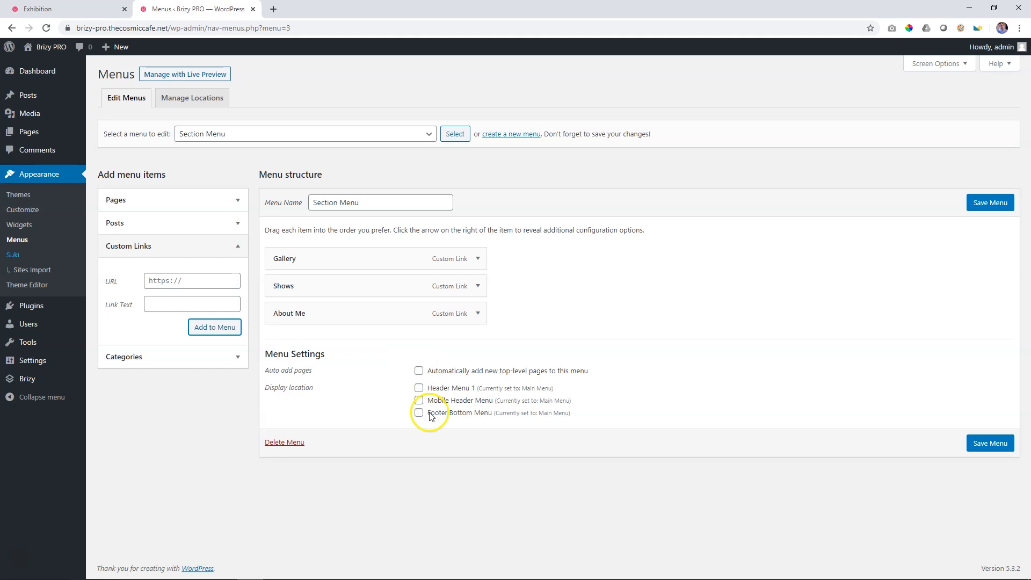
click(986, 446)
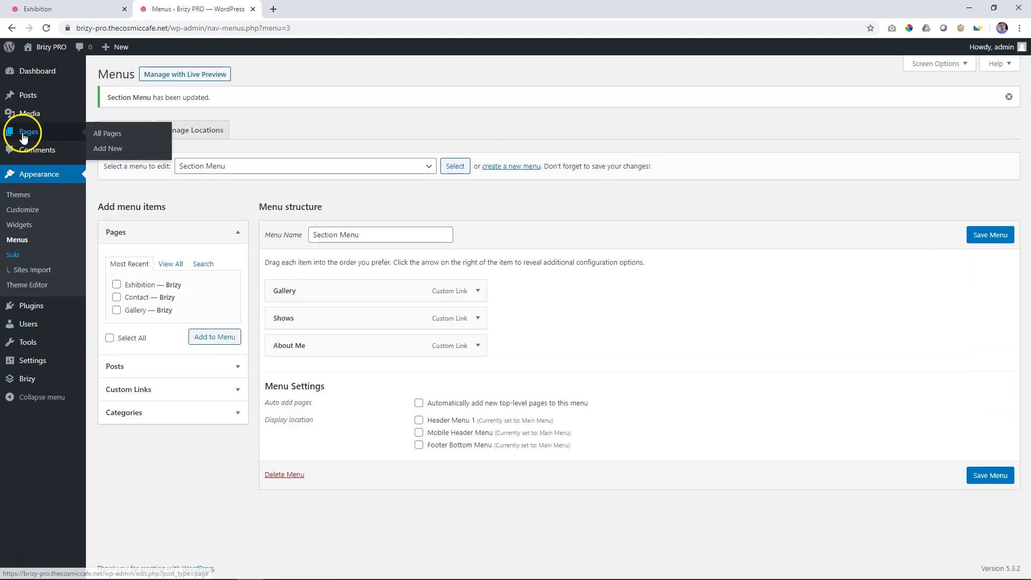
Step: Open the Home page in Brizy, insert a blank block between the hero and Gallery sections, and delete its first column
click(113, 138)
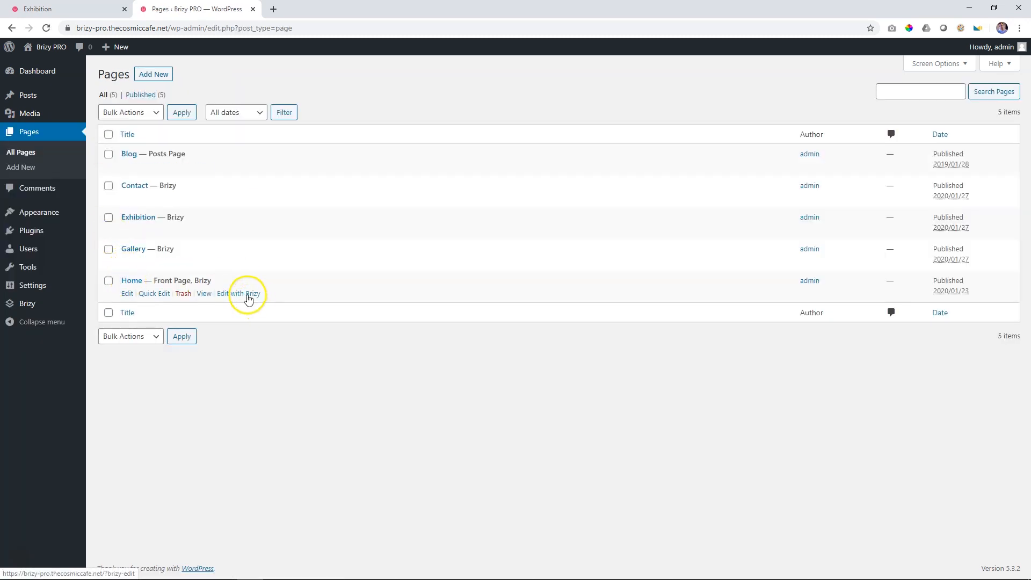
click(248, 299)
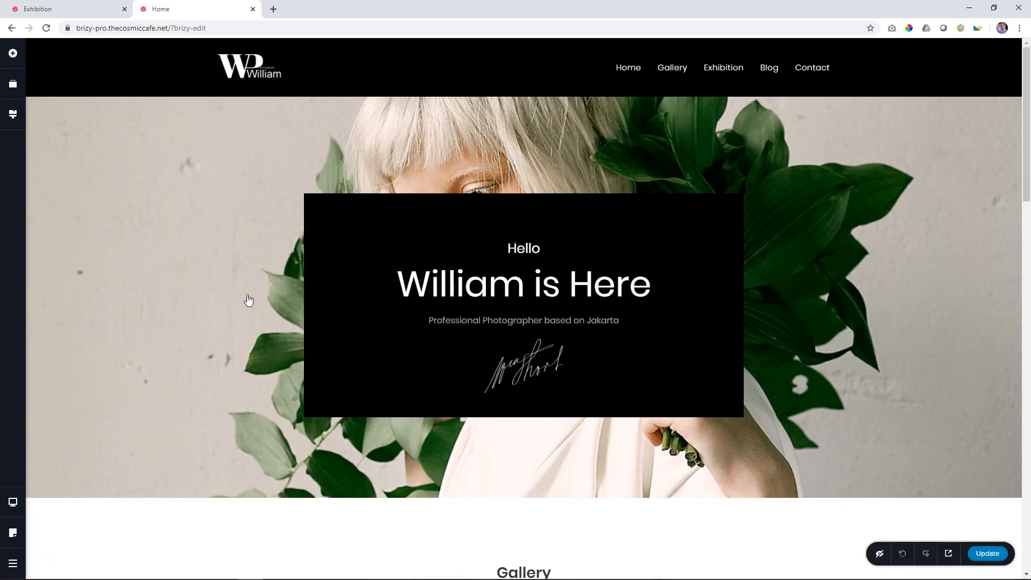
scroll(353, 299, down, 3)
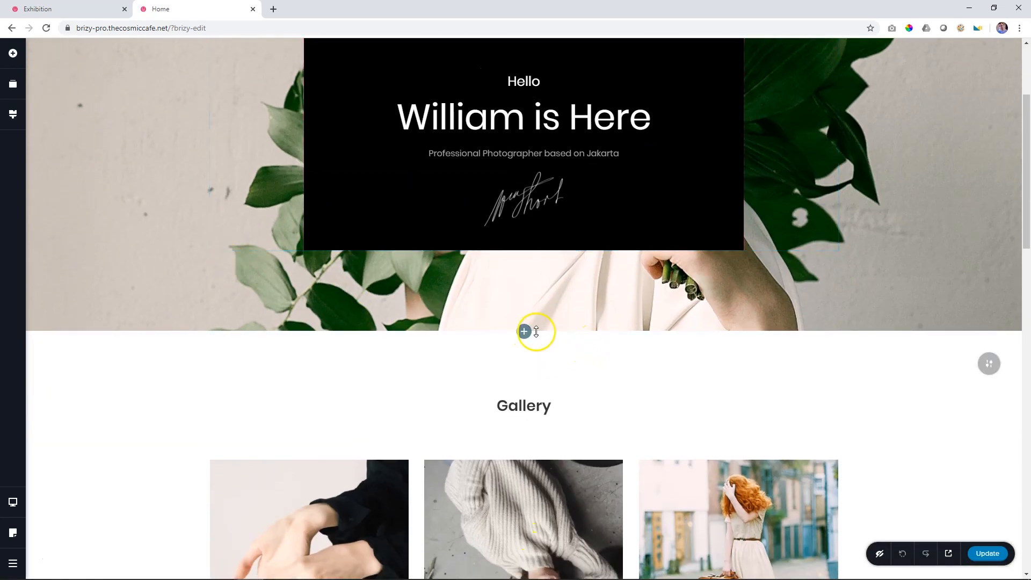
click(523, 332)
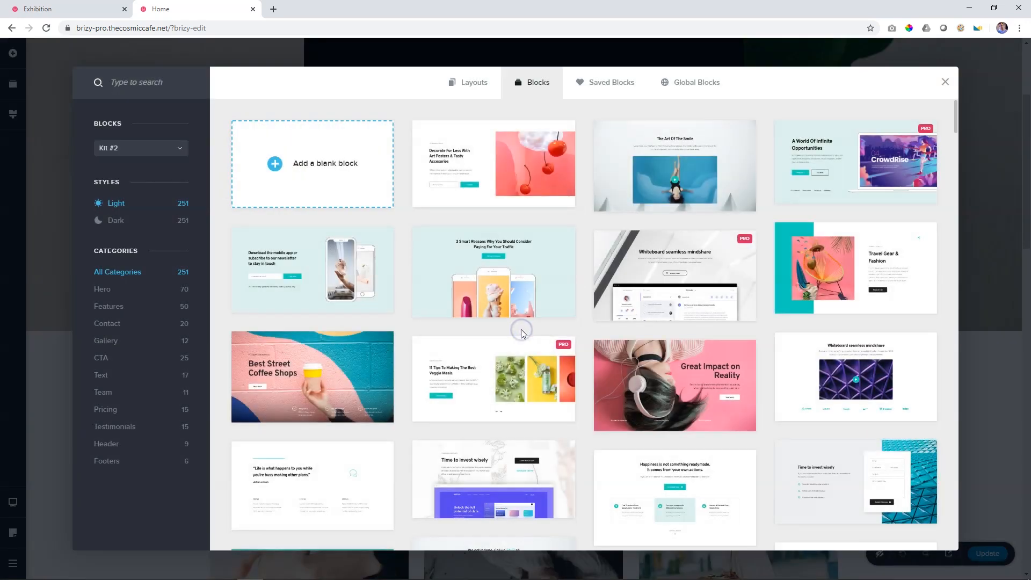
click(348, 177)
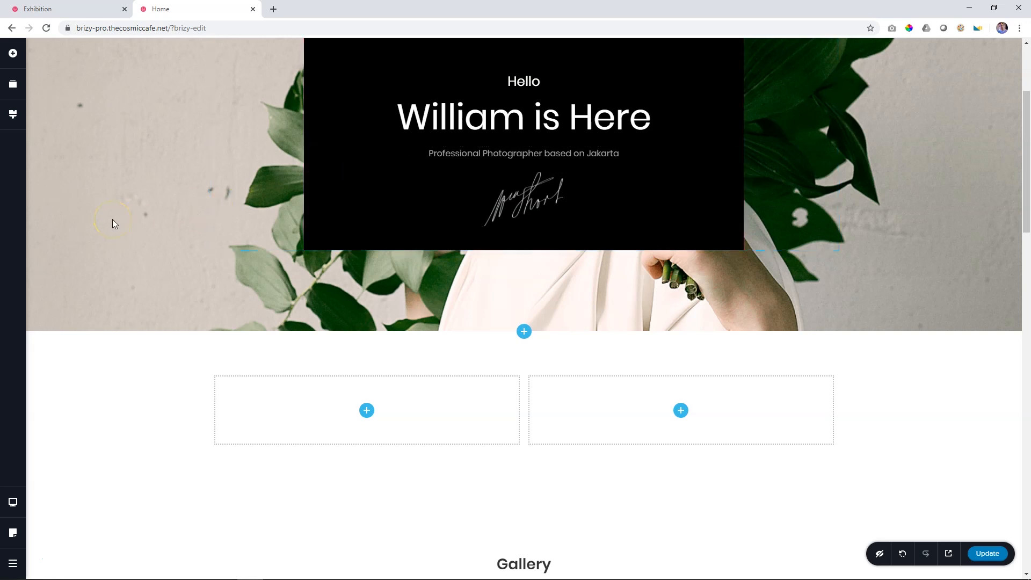
right_click(458, 429)
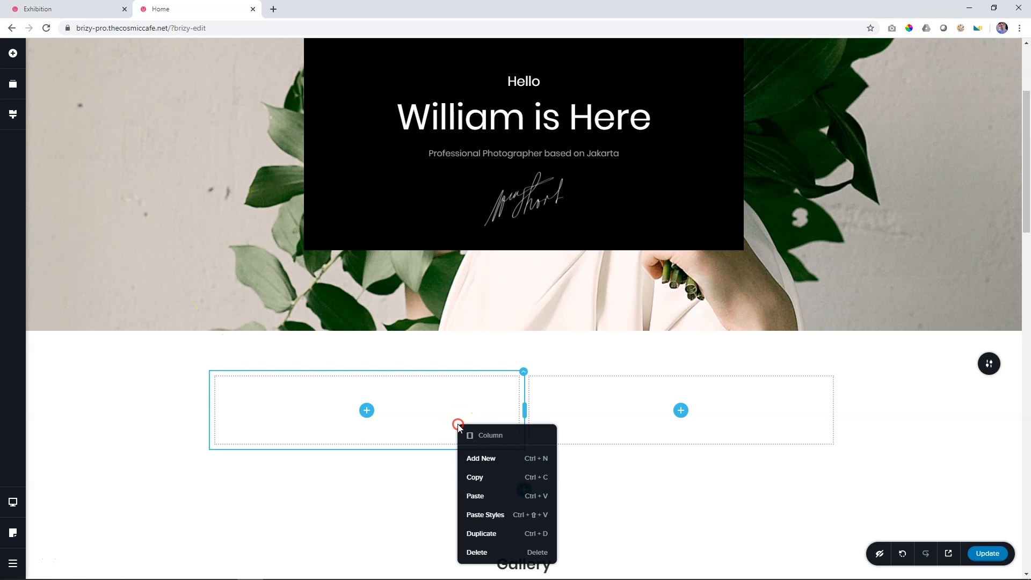
click(482, 551)
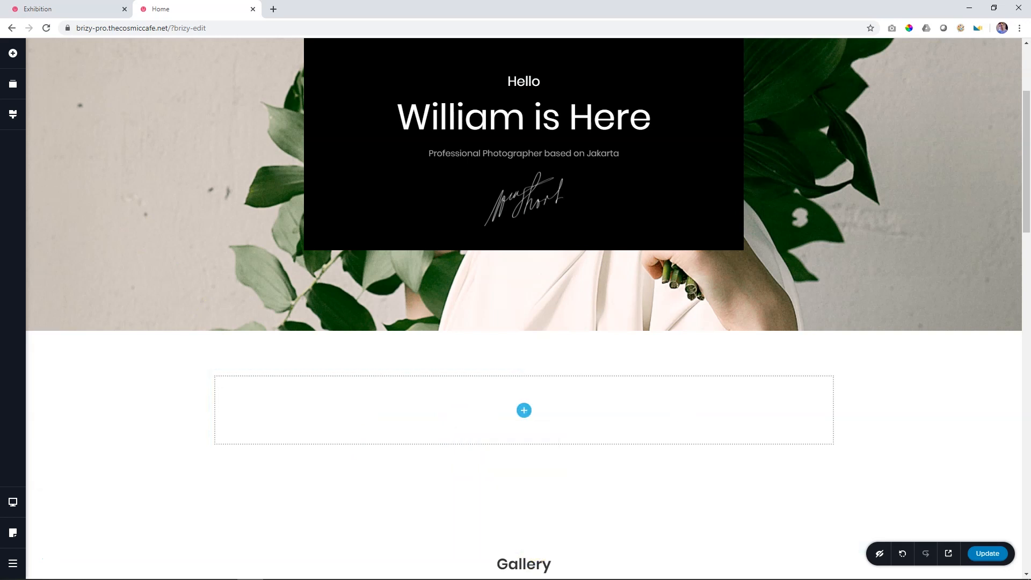
Step: Place a WordPress Menu element in the blank block's column and assign Section Menu to it
click(13, 53)
drag(137, 491, 518, 426)
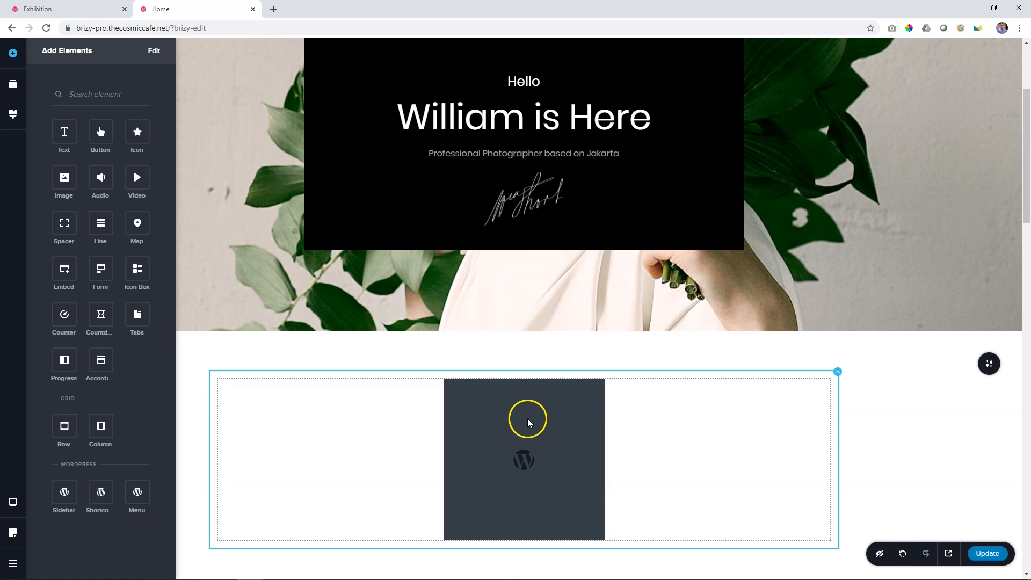
click(534, 385)
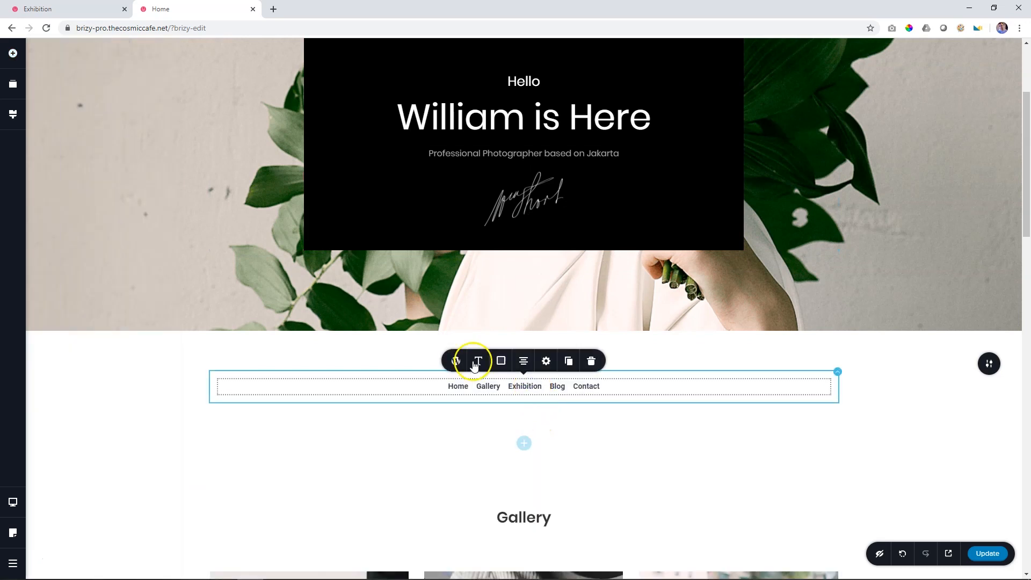
click(456, 361)
click(499, 299)
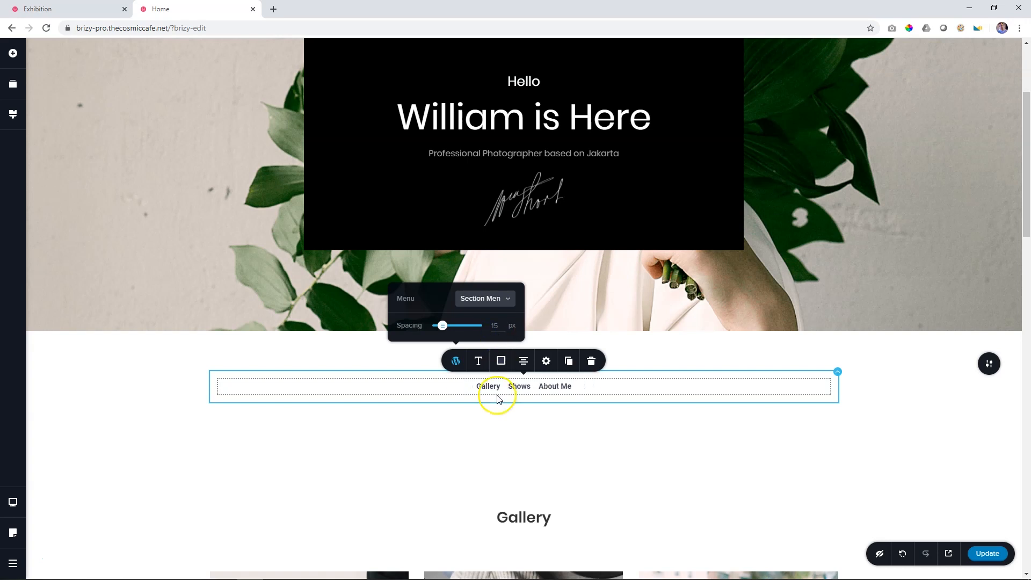
Step: Reduce the menu block's vertical padding and widen the spacing between its menu items, and update the page
drag(712, 430, 712, 398)
drag(656, 357, 658, 332)
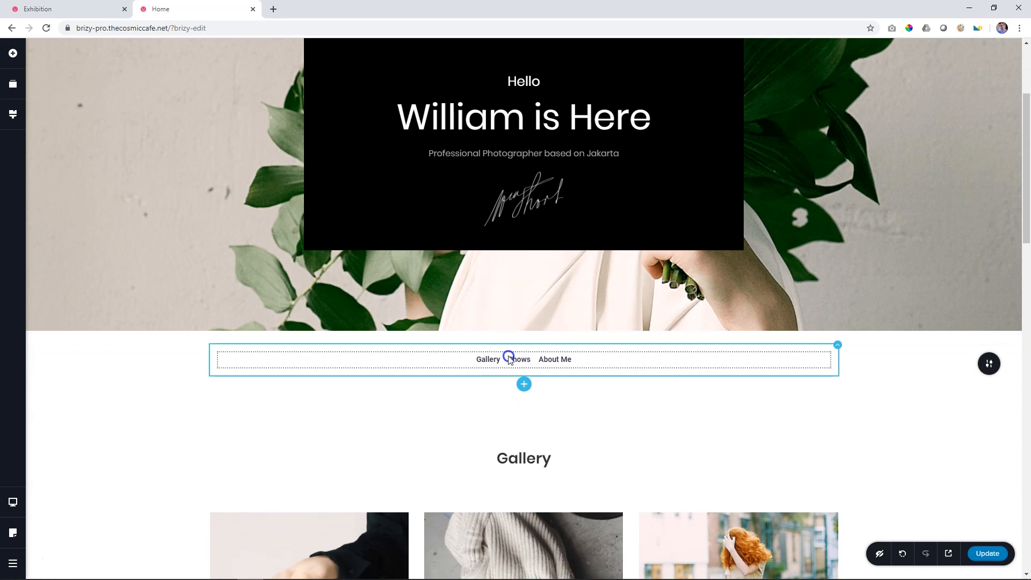
click(511, 358)
click(458, 336)
drag(438, 298, 454, 300)
click(921, 386)
click(983, 554)
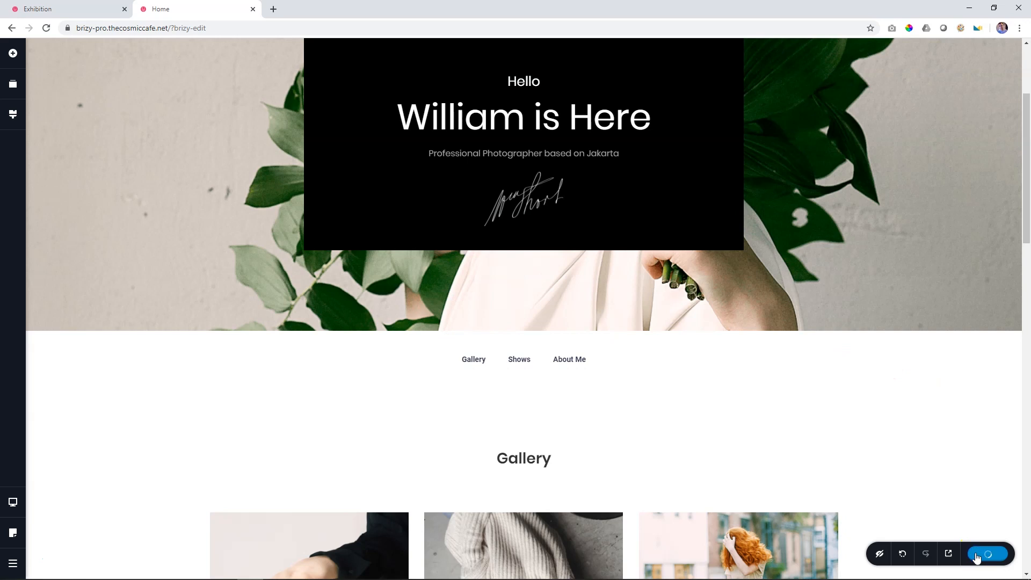
Step: Preview the Home page, test the Gallery, Shows and About Me section links, and look over the page
click(948, 554)
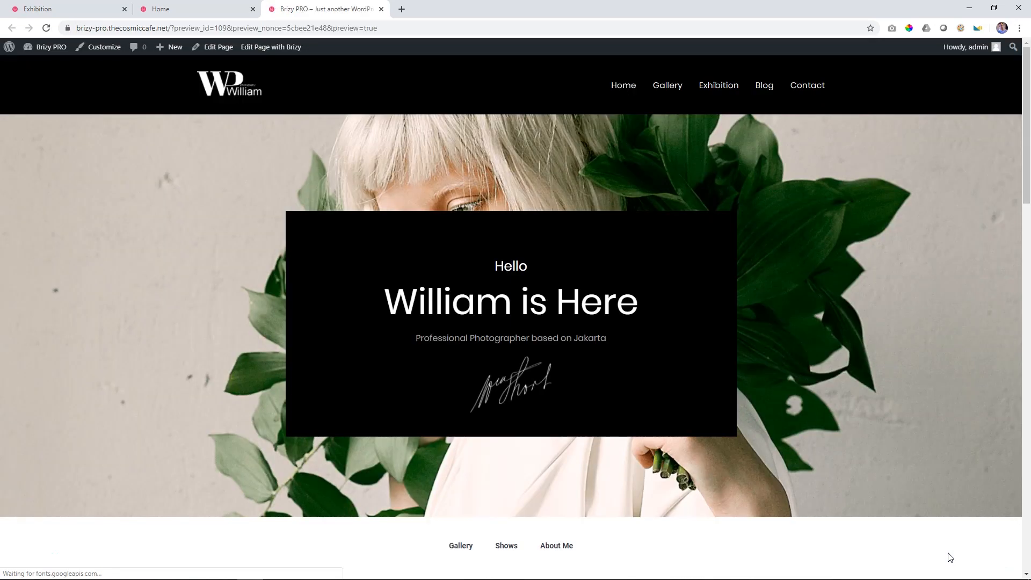
scroll(671, 427, down, 5)
click(461, 278)
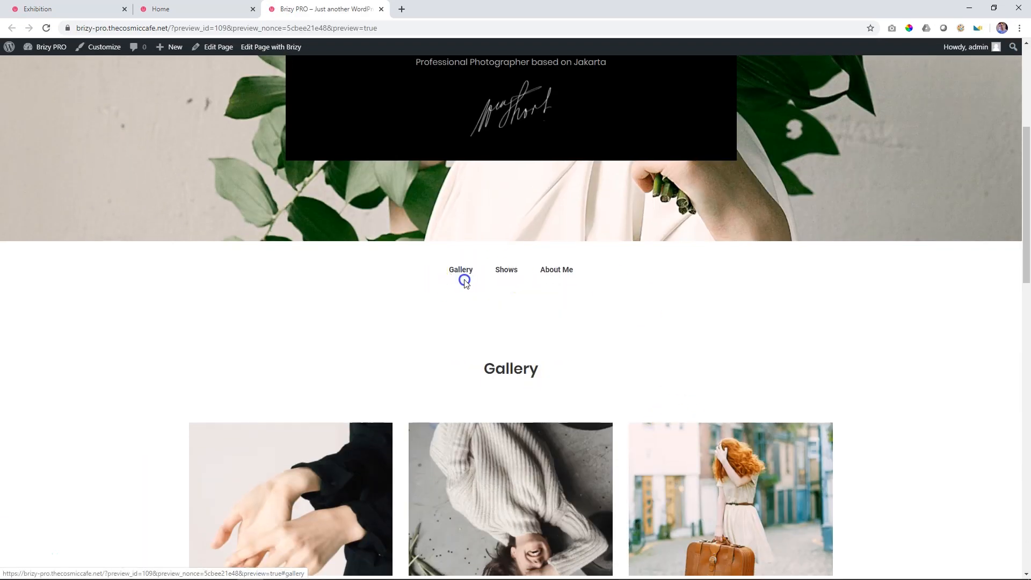
scroll(464, 280, up, 5)
click(504, 336)
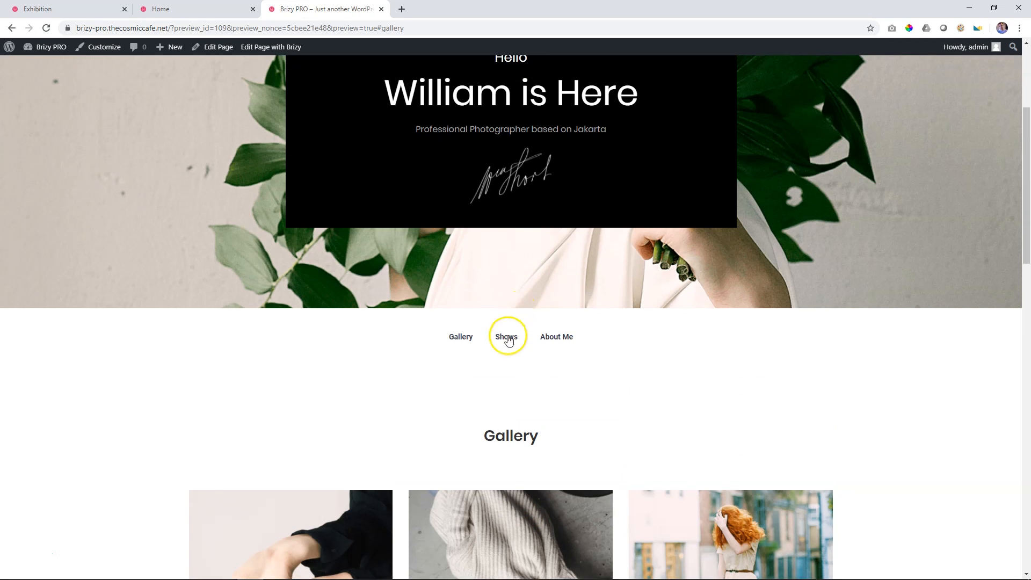
scroll(507, 335, up, 12)
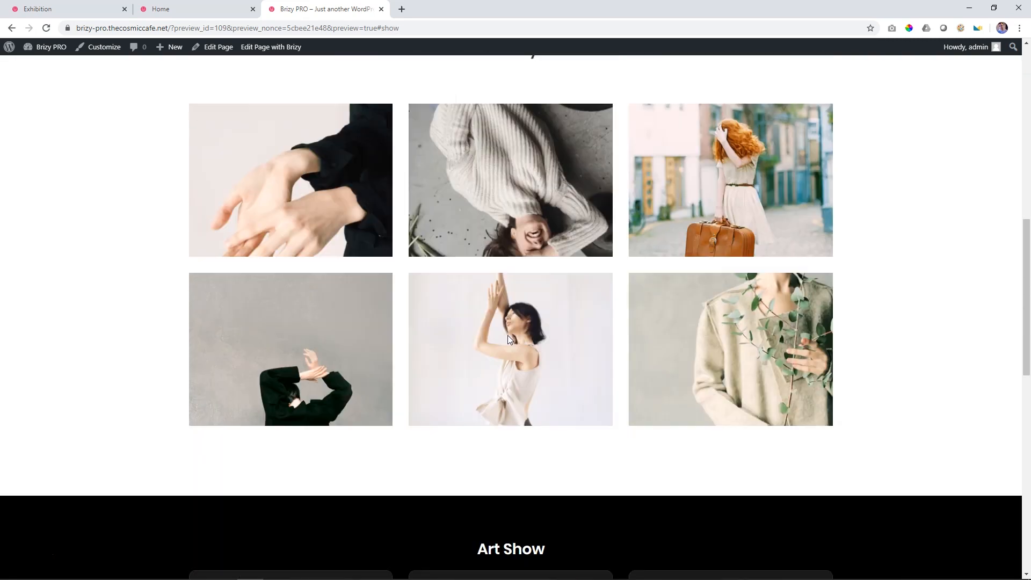
click(545, 246)
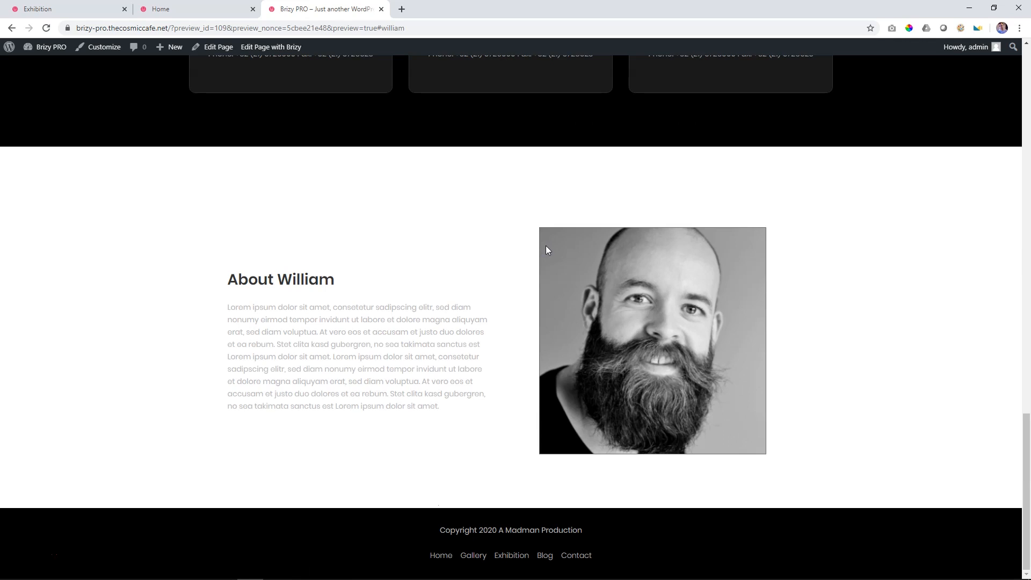
scroll(546, 246, up, 15)
click(507, 195)
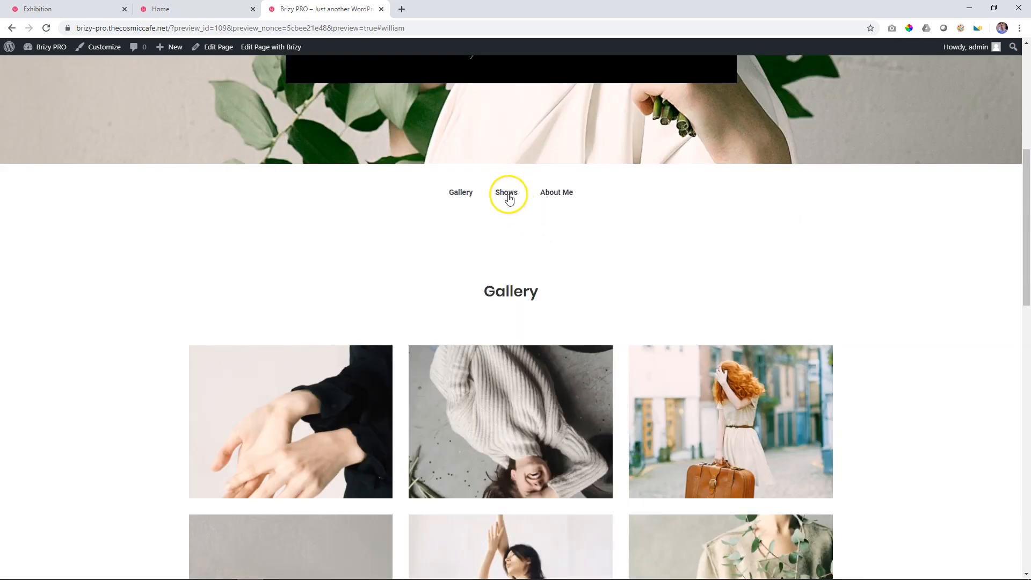
scroll(520, 225, up, 10)
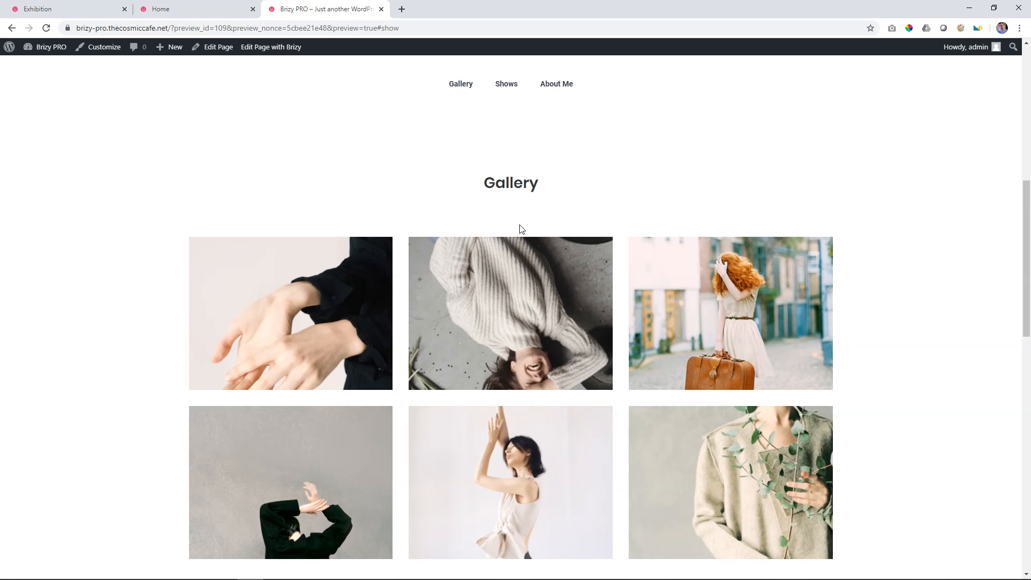
scroll(520, 230, up, 9)
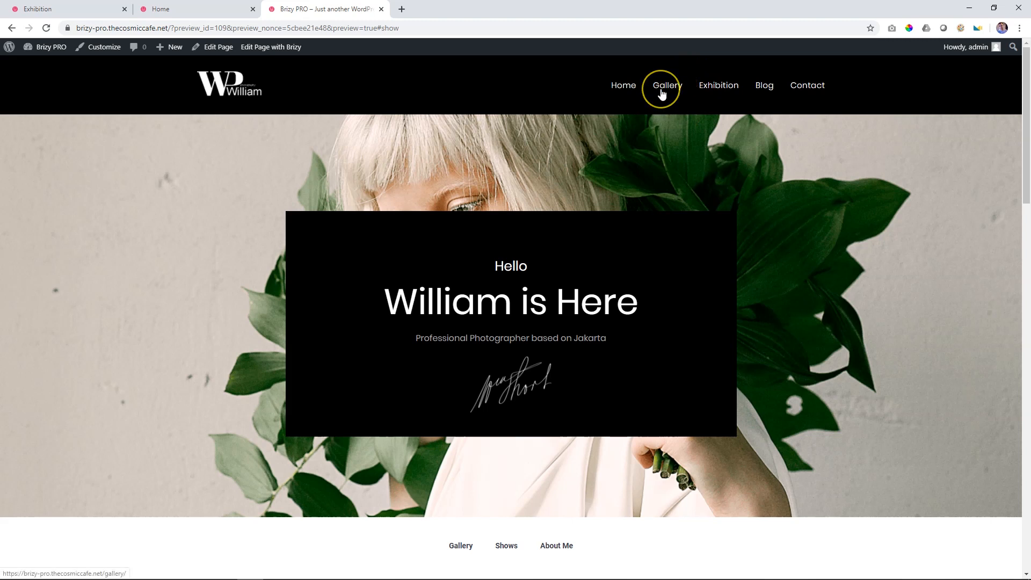
scroll(878, 215, down, 1)
scroll(877, 218, down, 20)
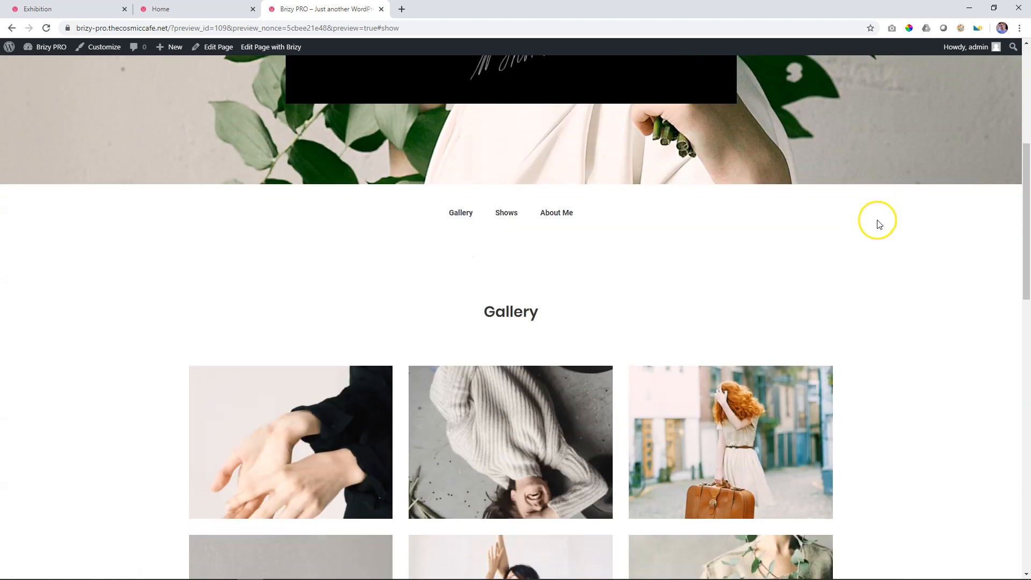
scroll(878, 225, up, 20)
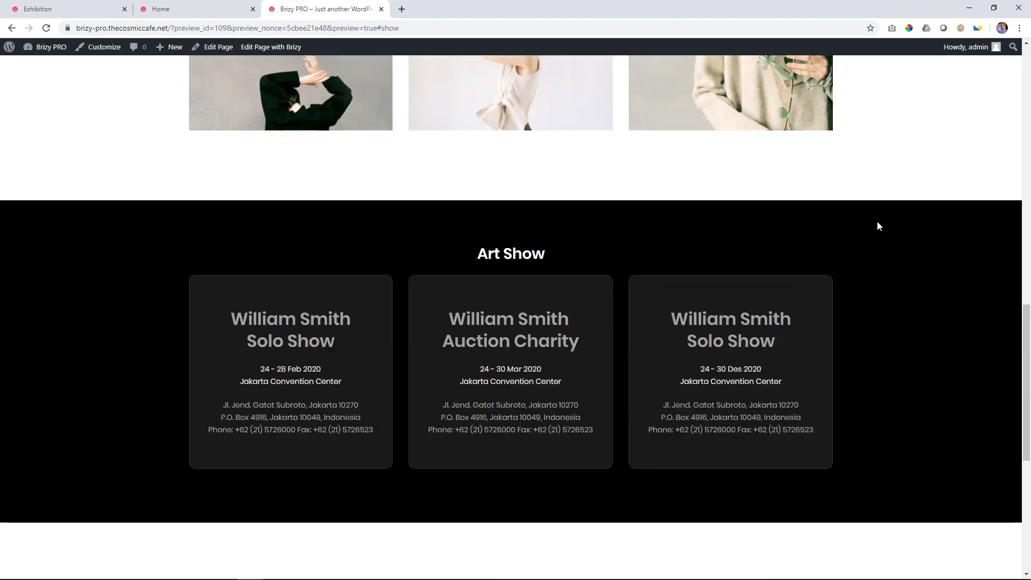